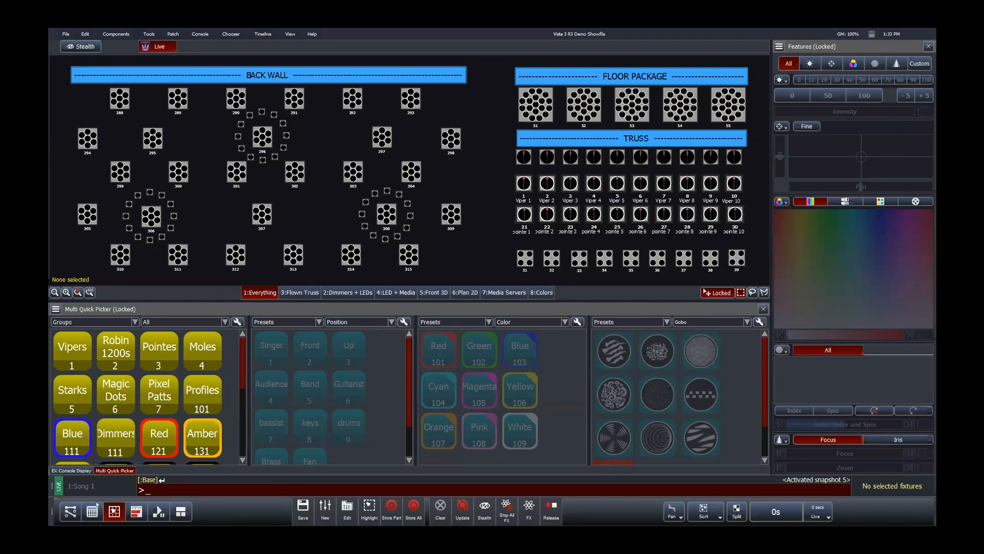
Step: Browse the Factory fixture library in the Patch window, then return to the fixture chooser
left_click(73, 511)
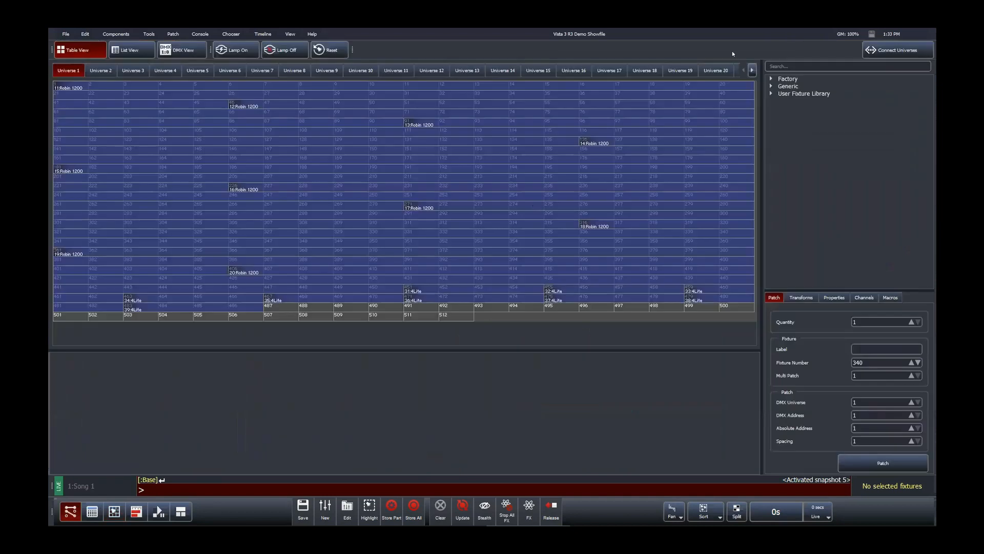
left_click(770, 79)
scroll(821, 201, "down", 10)
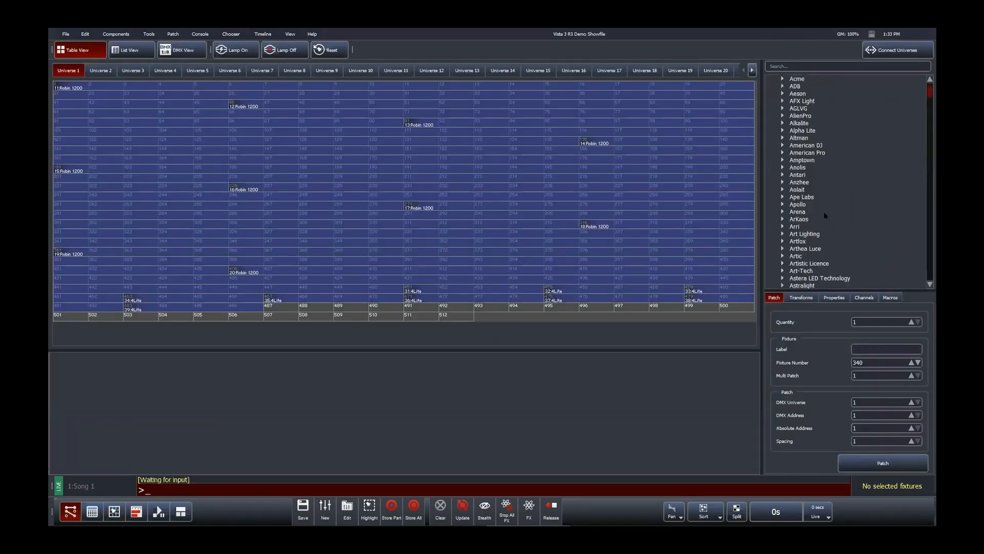
scroll(828, 221, "down", 6)
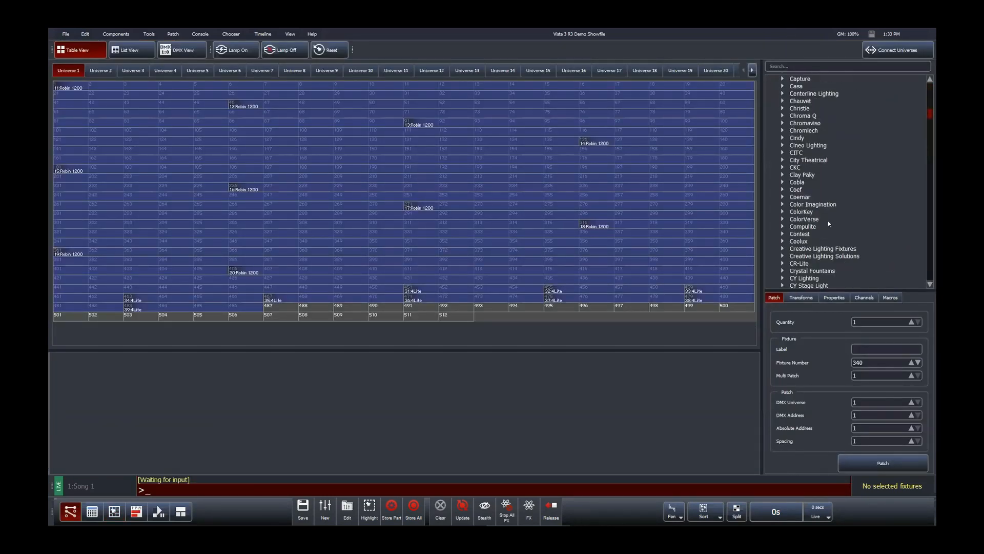
scroll(829, 224, "up", 15)
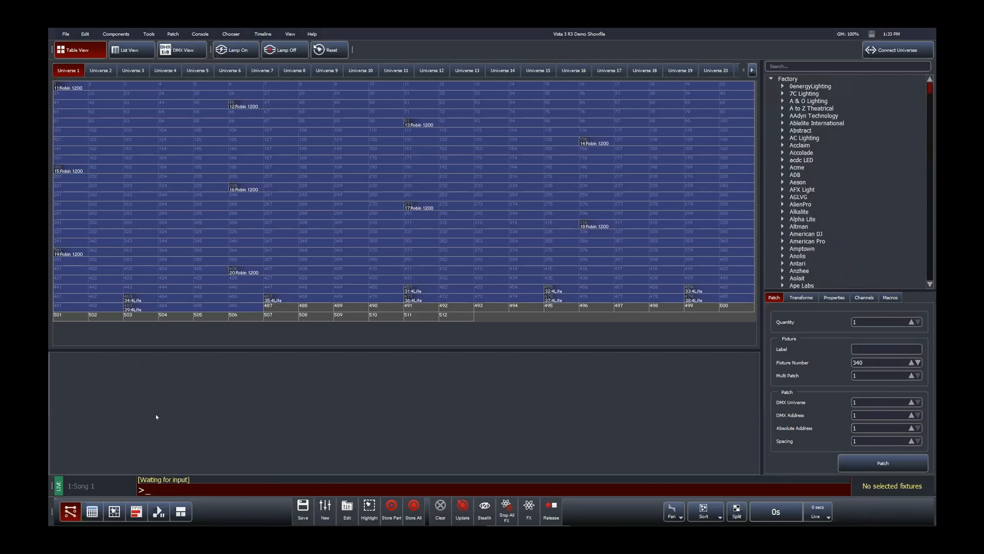
left_click(114, 511)
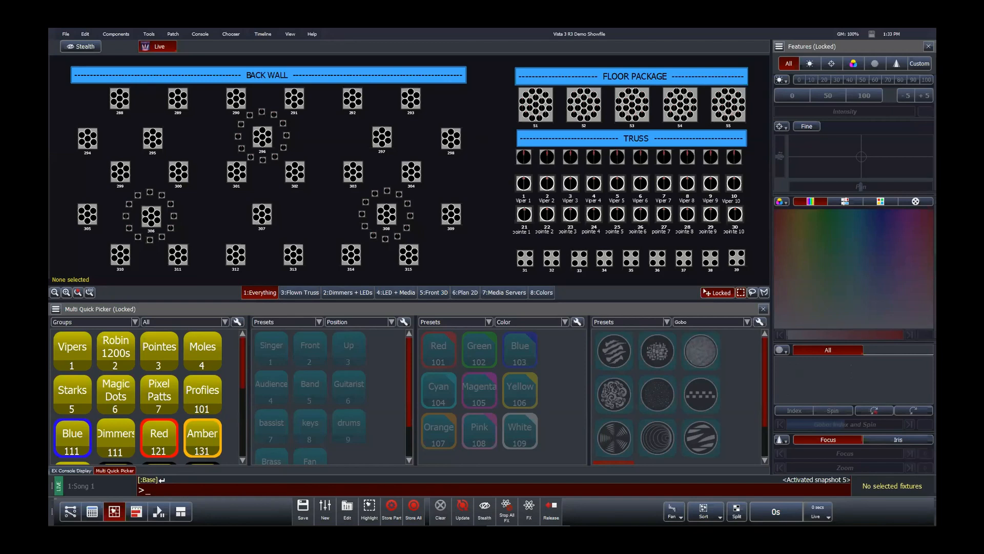
Step: Review the Vista installer screenshot and the Console window, then go back to the fixture chooser
key("alt+Tab")
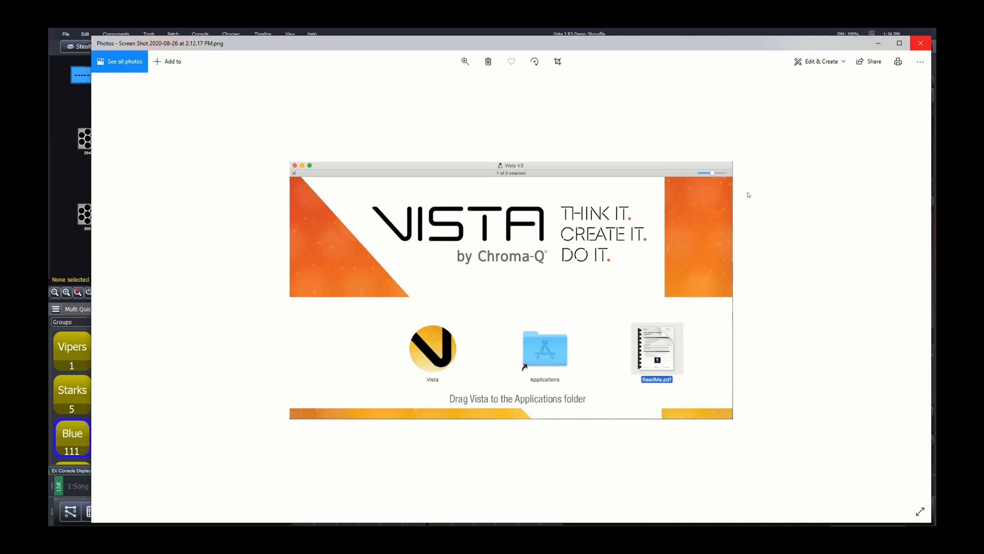
left_click(919, 44)
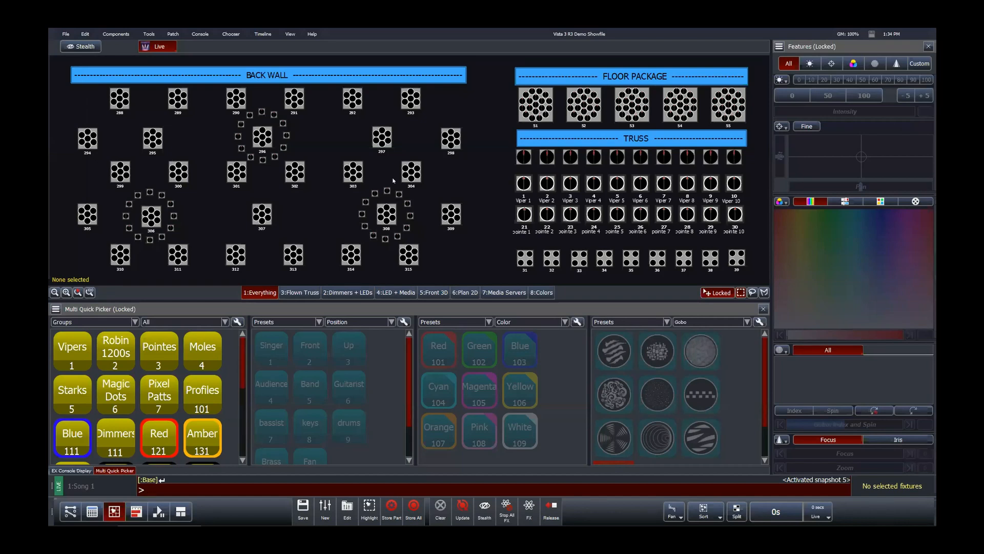
mouse_move(139, 524)
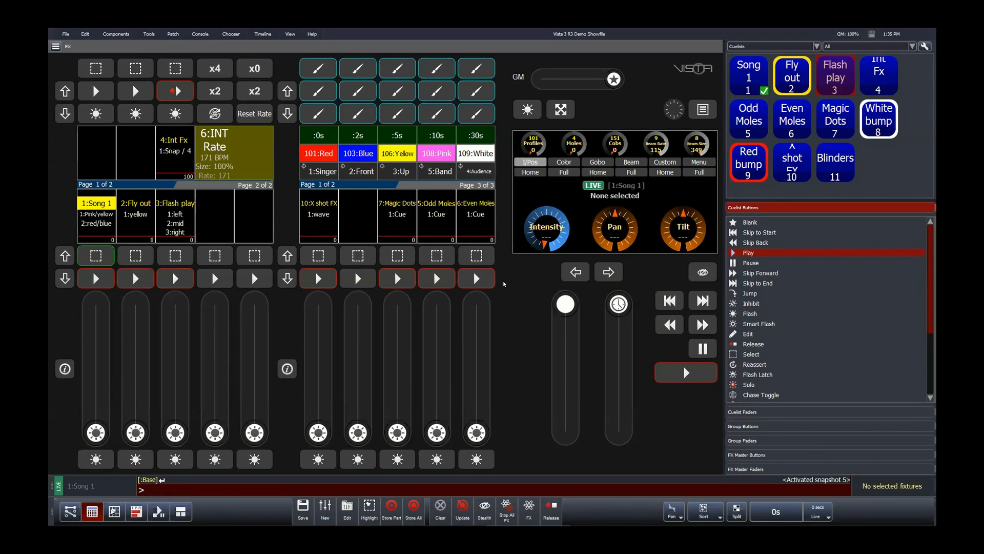
left_click(113, 509)
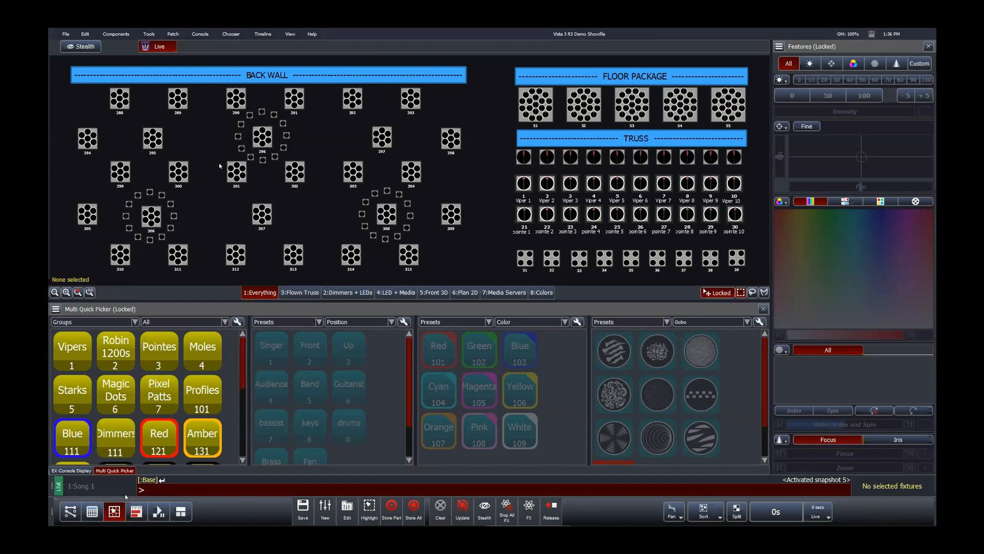
Step: Undock the main toolbar to the top of the screen, then redock it above the command line
left_click_drag(52, 509, 170, 67)
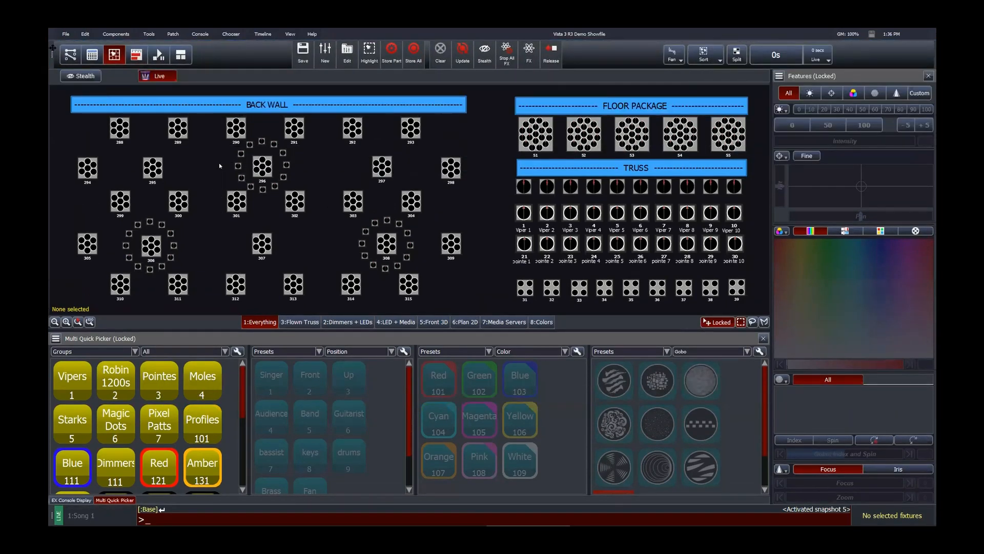
left_click_drag(53, 48, 95, 482)
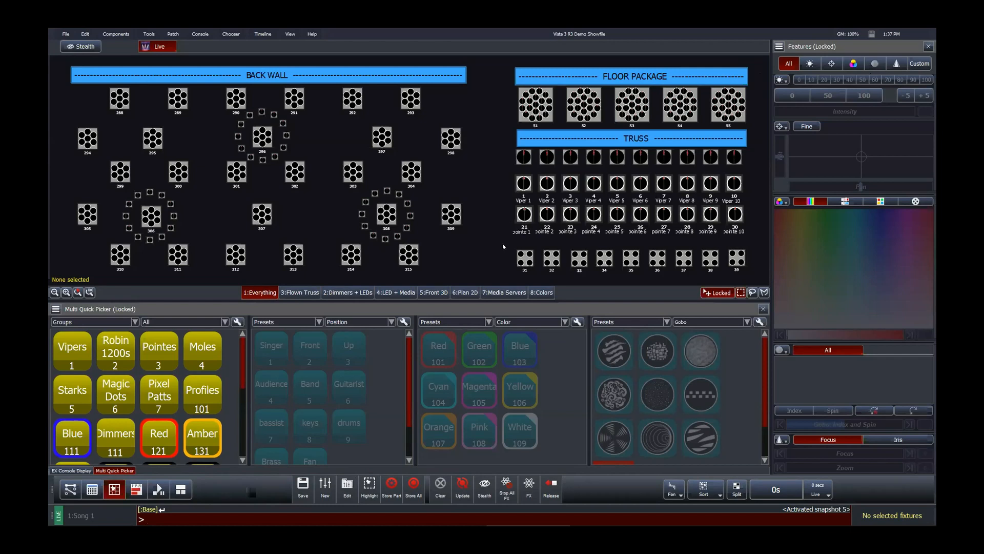
Step: Select the nine 4Lite fixtures on the truss and step their intensity through 0, 50 and 100
left_click_drag(503, 247, 750, 272)
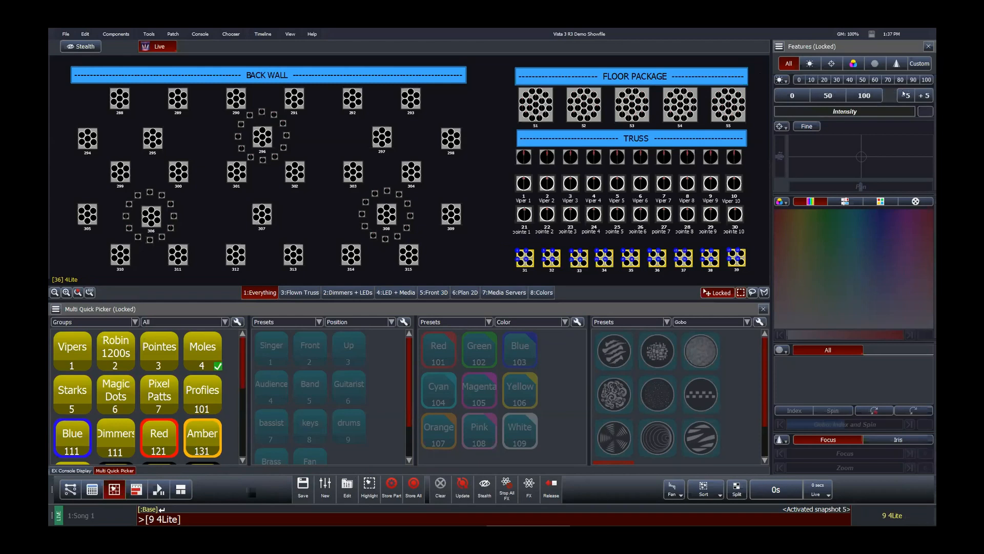
left_click(792, 97)
left_click(828, 96)
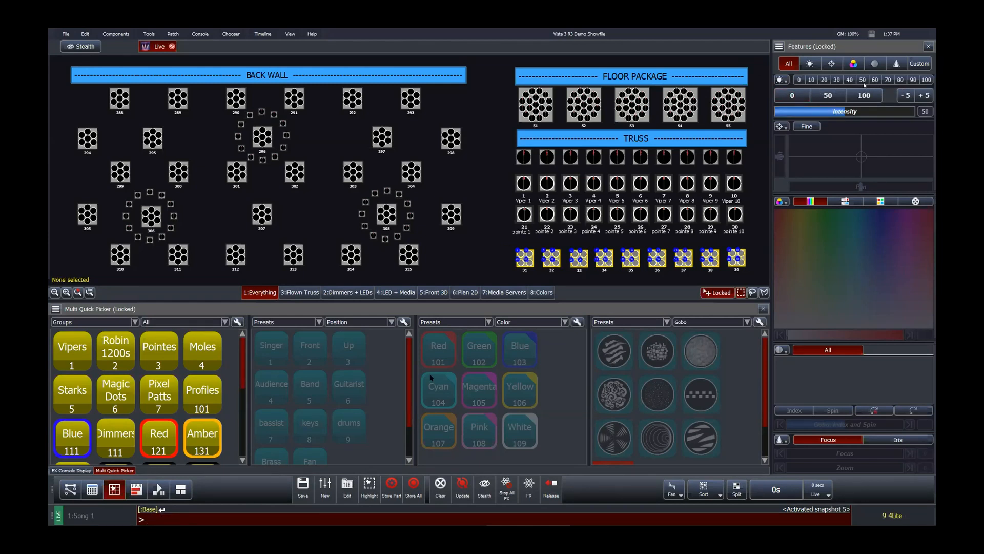
left_click(862, 96)
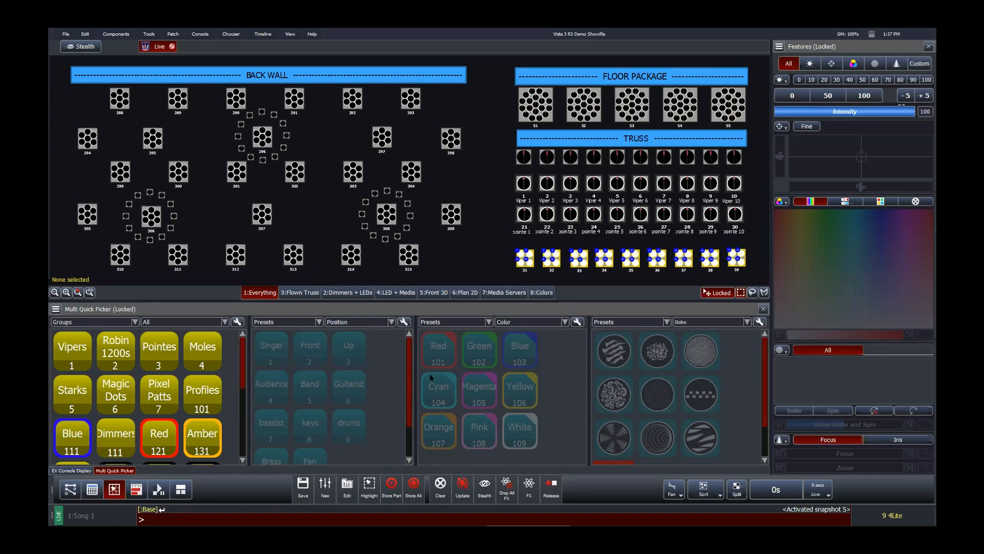
Step: Nudge the 4Lites' intensity down and up in 5-point steps, finishing at 90
left_click(904, 99)
left_click(922, 98)
left_click(908, 98)
left_click(922, 97)
left_click(908, 97)
left_click(910, 98)
Step: Set the Intensity Increment Amount in User Preferences' Editing settings to 10 and apply it
left_click(66, 34)
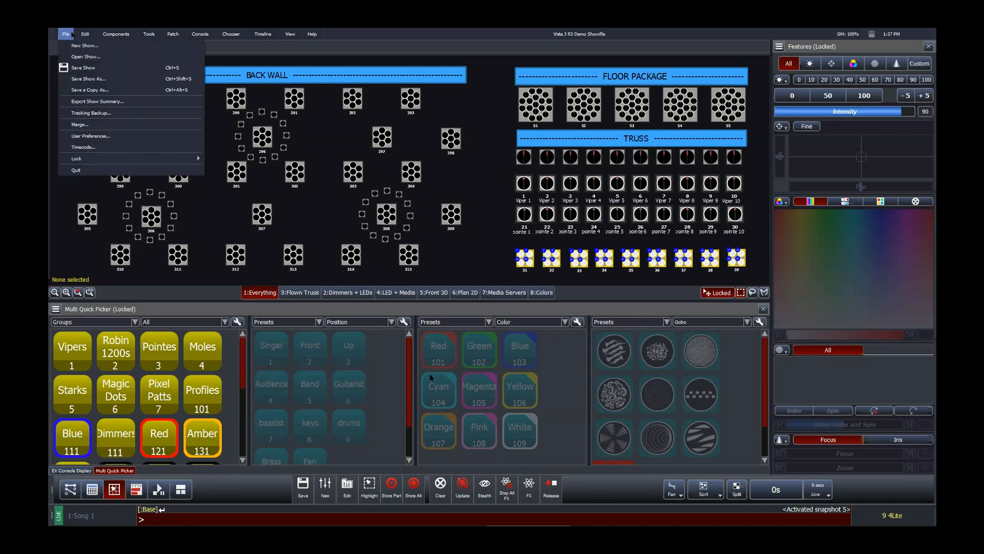
left_click(97, 137)
left_click(541, 134)
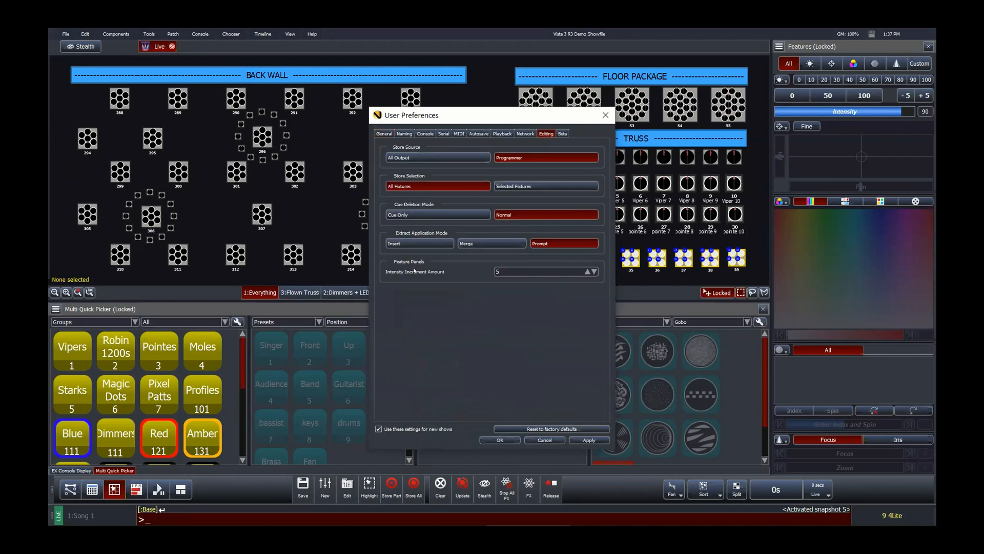
left_click(586, 273)
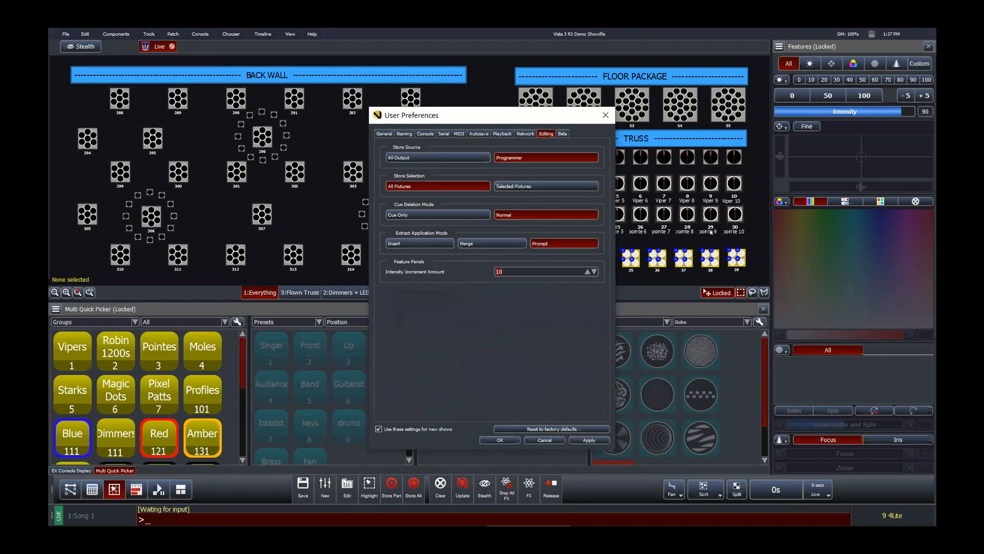
left_click(590, 439)
left_click(509, 441)
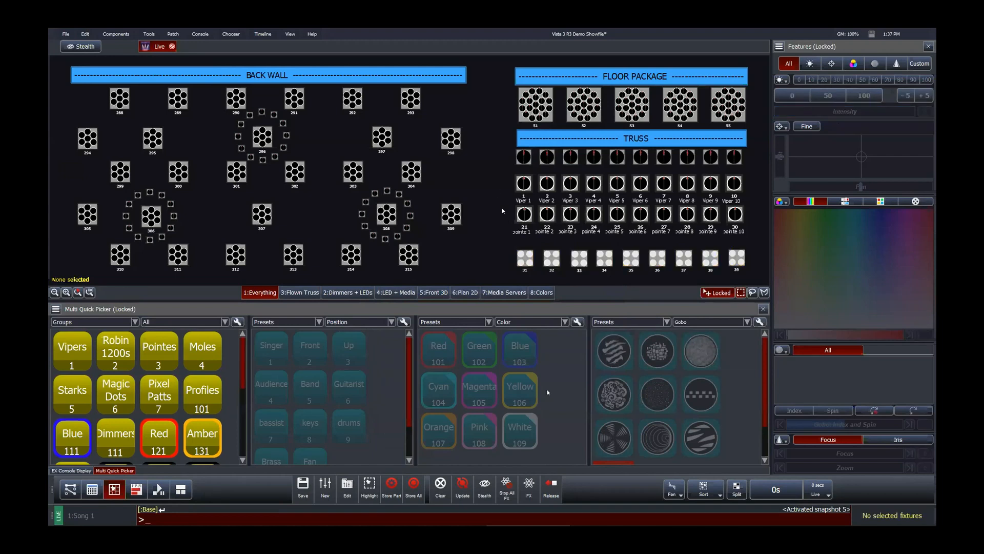
Step: Select the ten Pointe fixtures and filter the features panel to Position, then back to All
left_click_drag(503, 206, 761, 239)
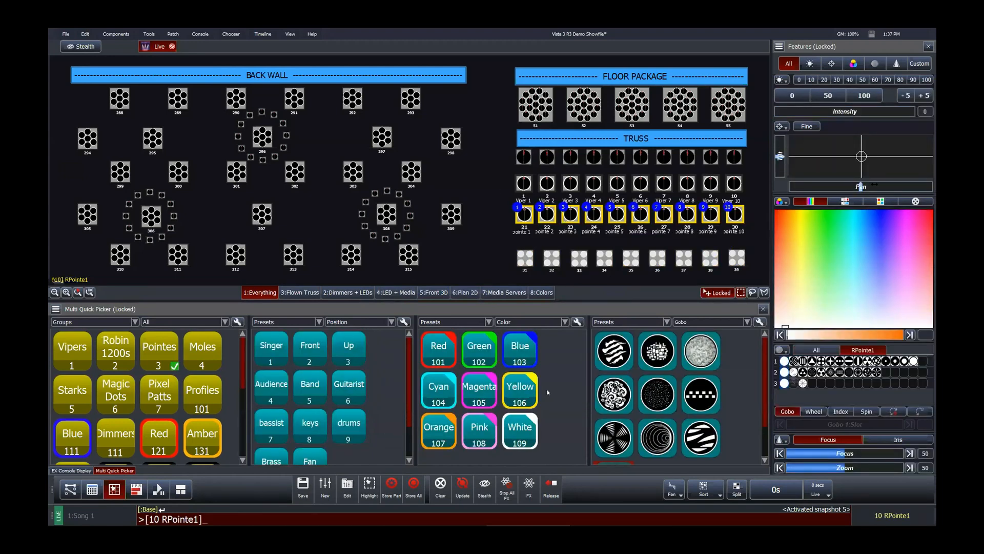
left_click(828, 65)
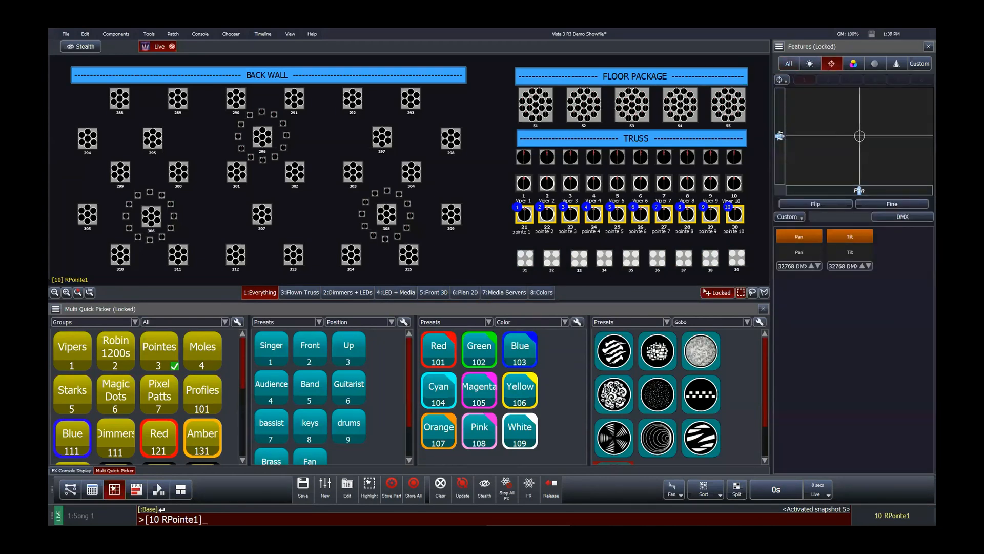
left_click(789, 63)
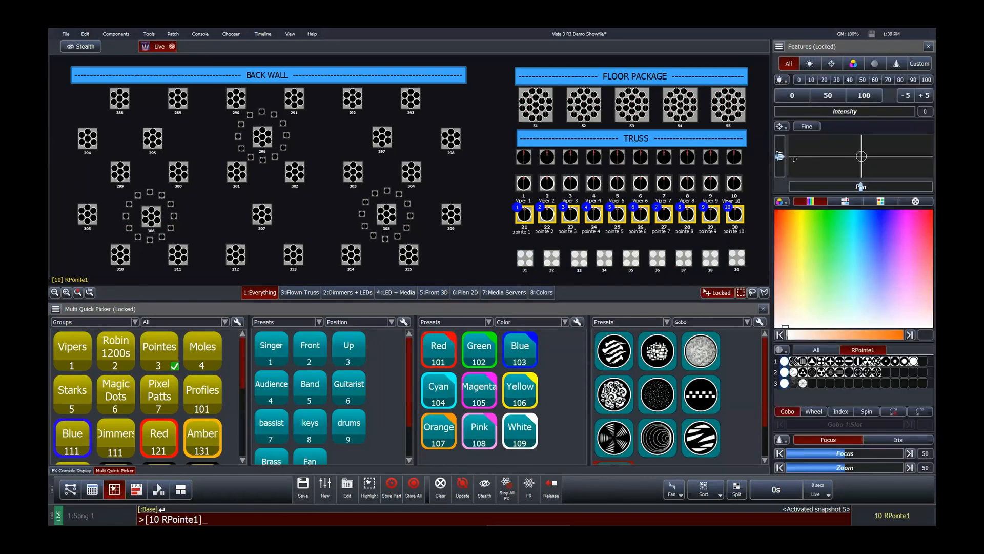
Step: Nudge the Pointes' tilt slightly, then release their position feature
mouse_move(779, 155)
left_mouse_down()
mouse_move(781, 147)
mouse_move(783, 158)
left_mouse_up()
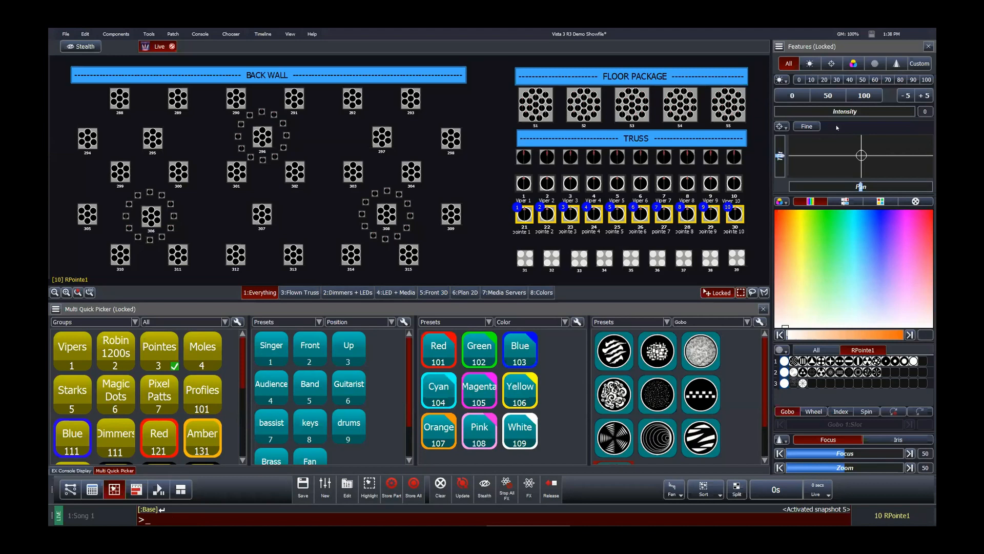
left_click(784, 127)
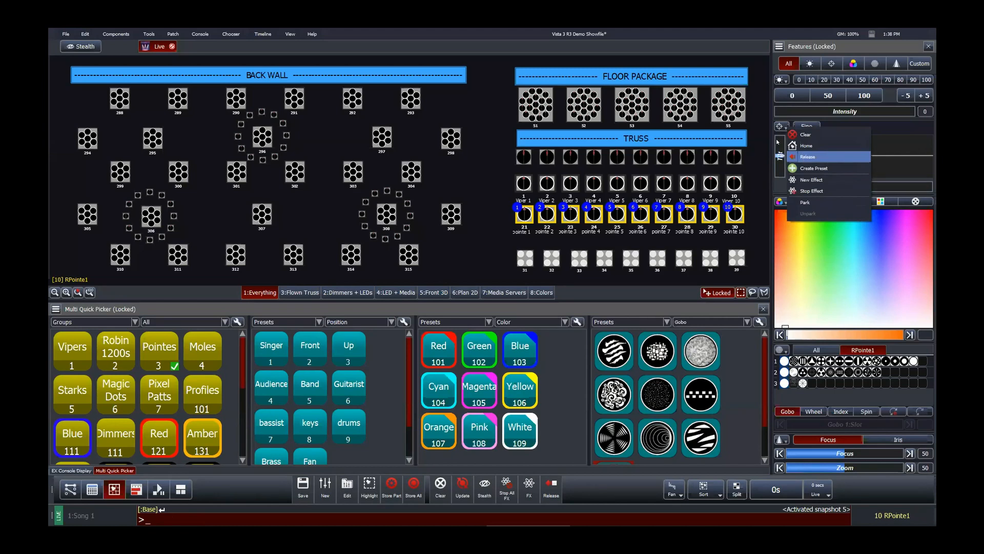
left_click(808, 157)
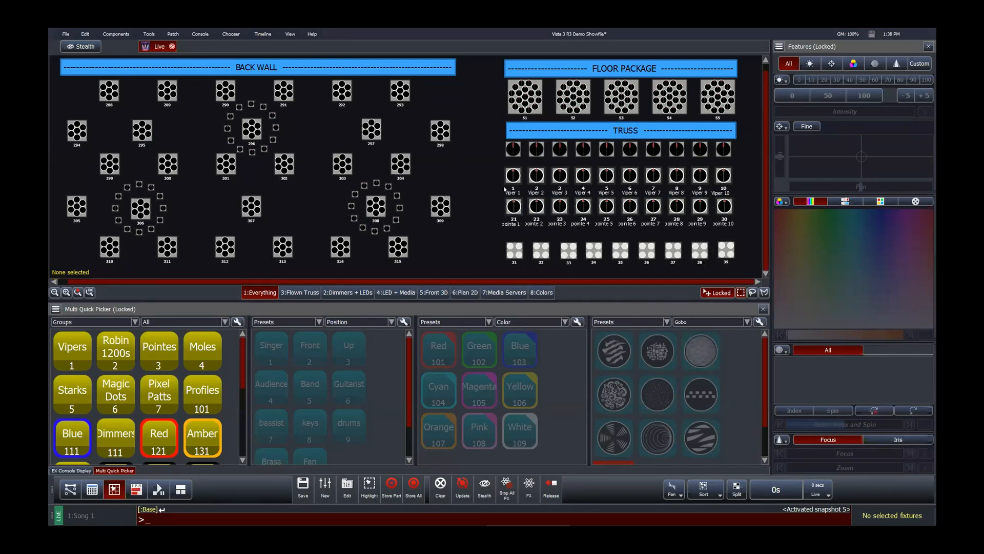
Step: Select the ten Viper fixtures and examine their beam features on the Focus and Frame pages
left_click_drag(488, 172, 735, 193)
left_click_drag(499, 170, 732, 189)
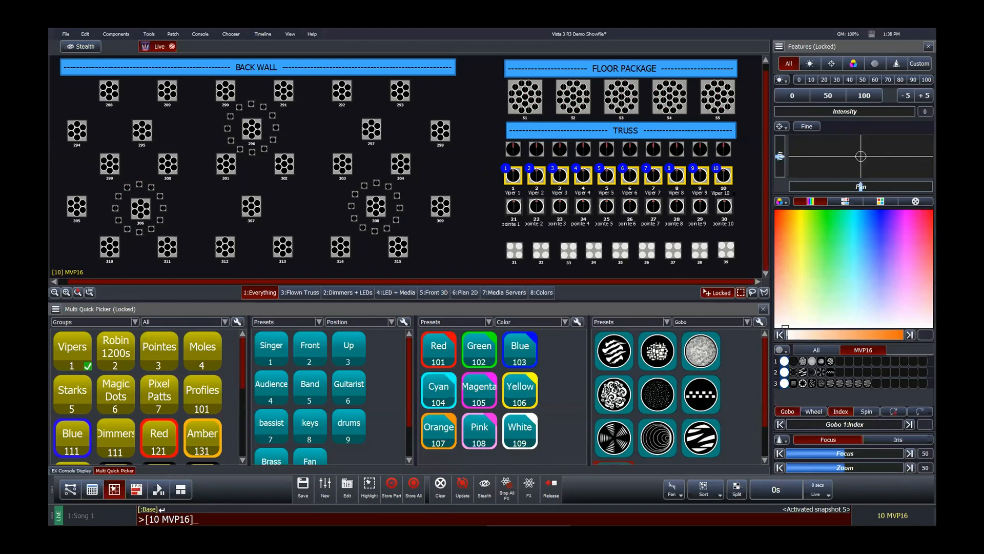
left_click(896, 63)
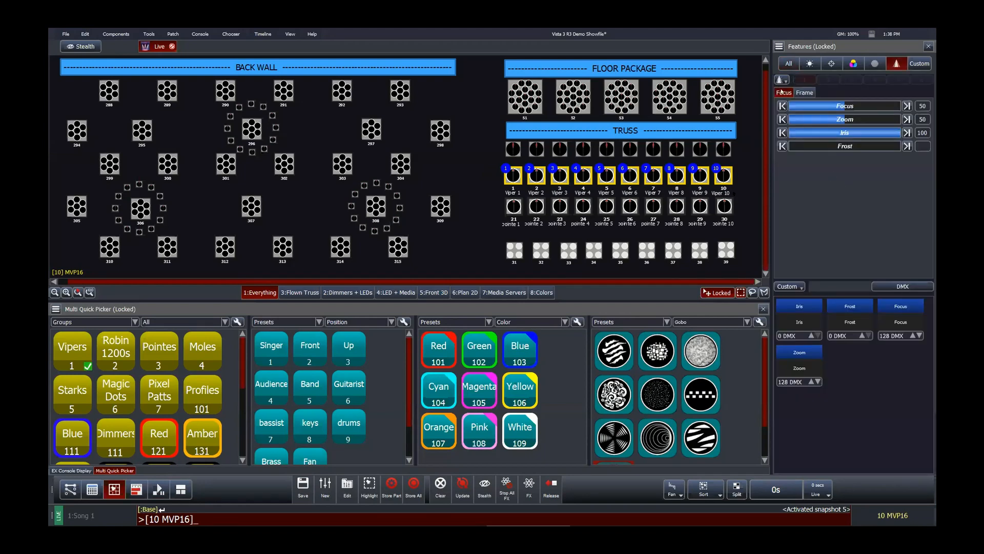
left_click(805, 93)
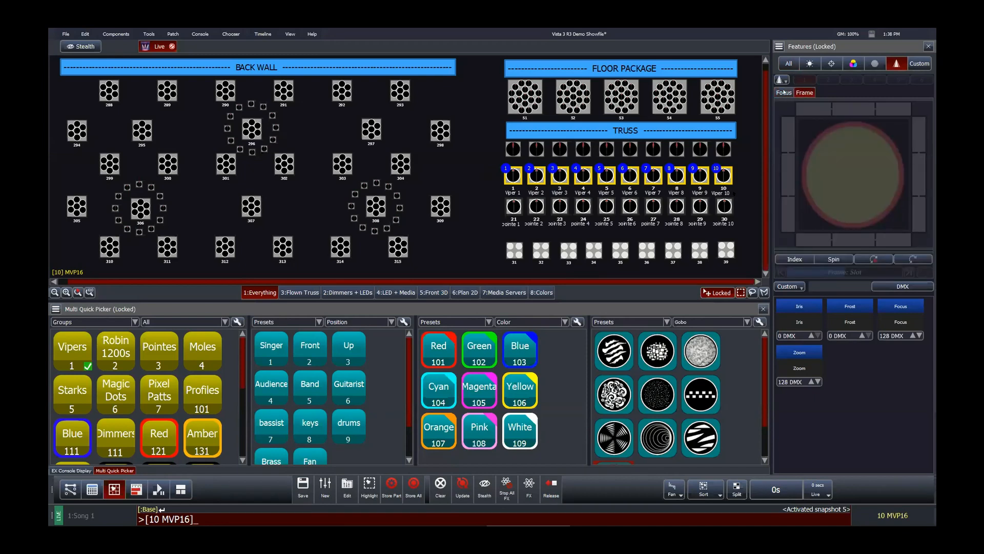
left_click(784, 93)
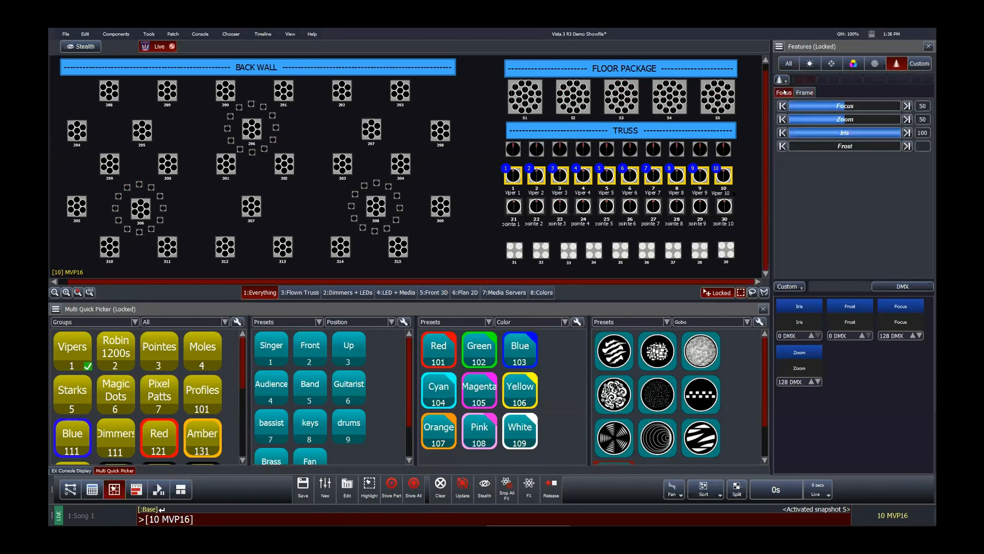
left_click(811, 92)
left_click(785, 93)
left_click(789, 63)
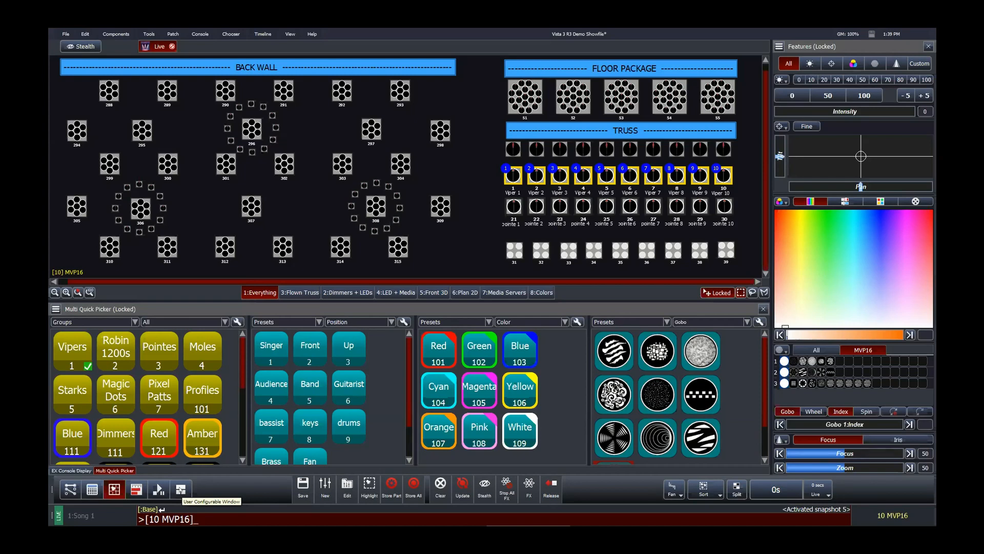
left_click(290, 33)
mouse_move(352, 246)
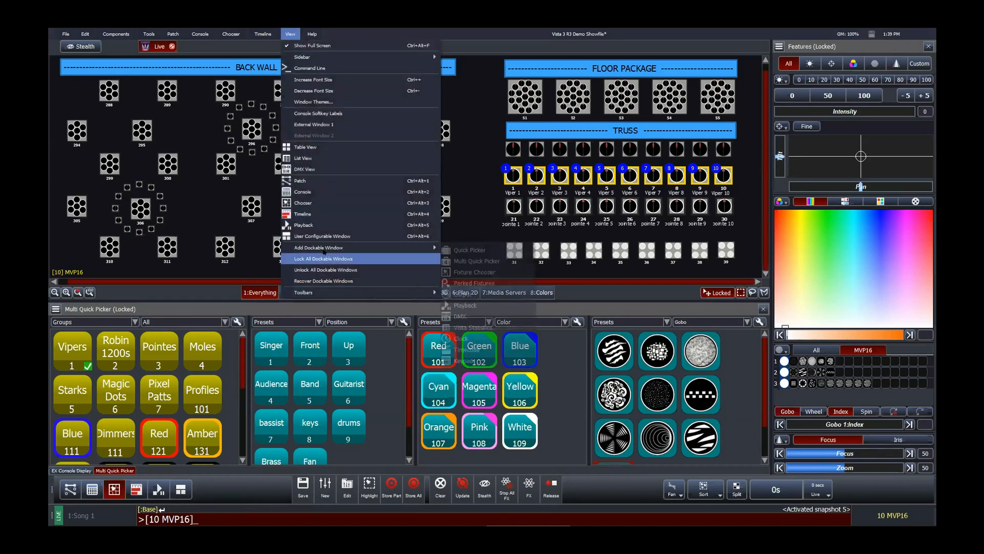
left_click(257, 267)
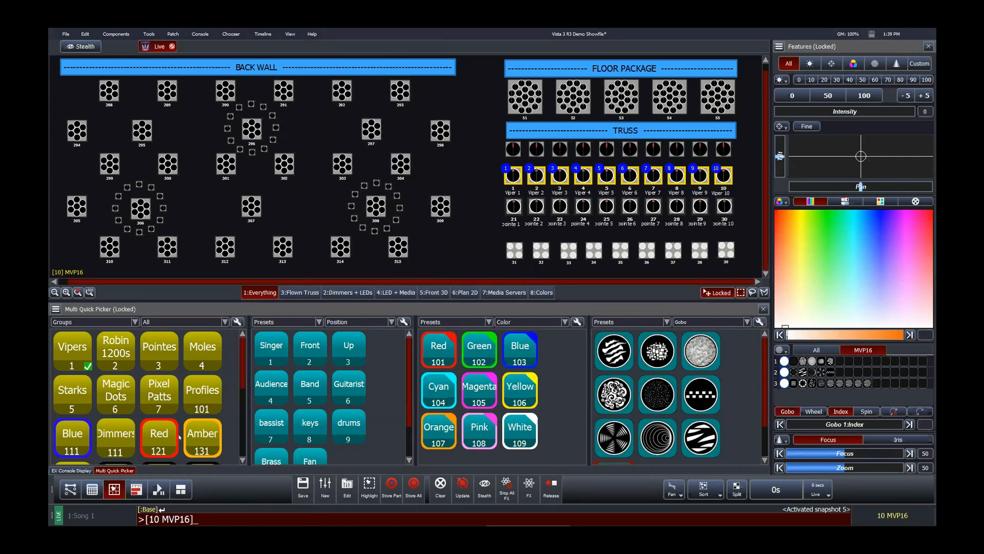
Step: Open the User Configurable Window and close all four Fixture Chooser panes in it
left_click(180, 489)
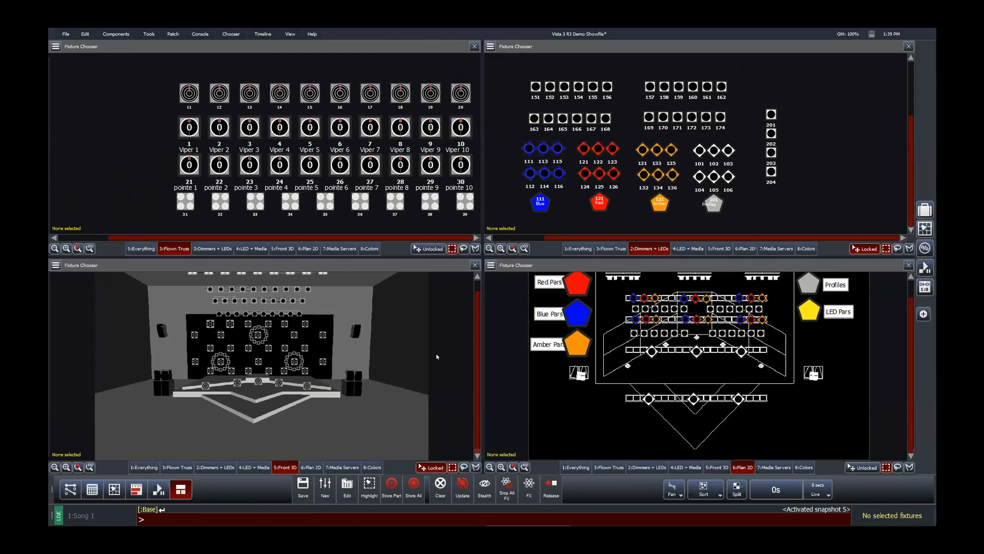
left_click(475, 265)
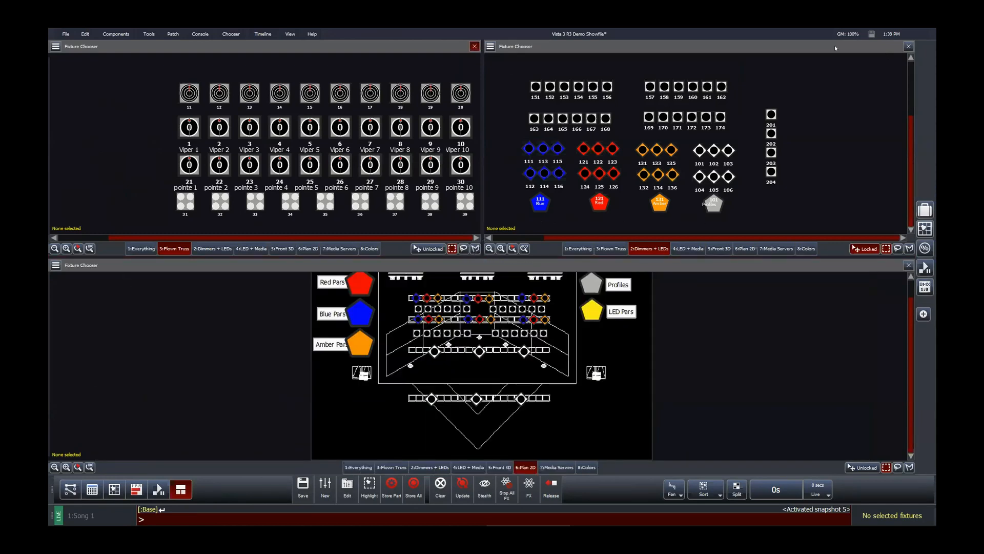
left_click(474, 47)
left_click(908, 46)
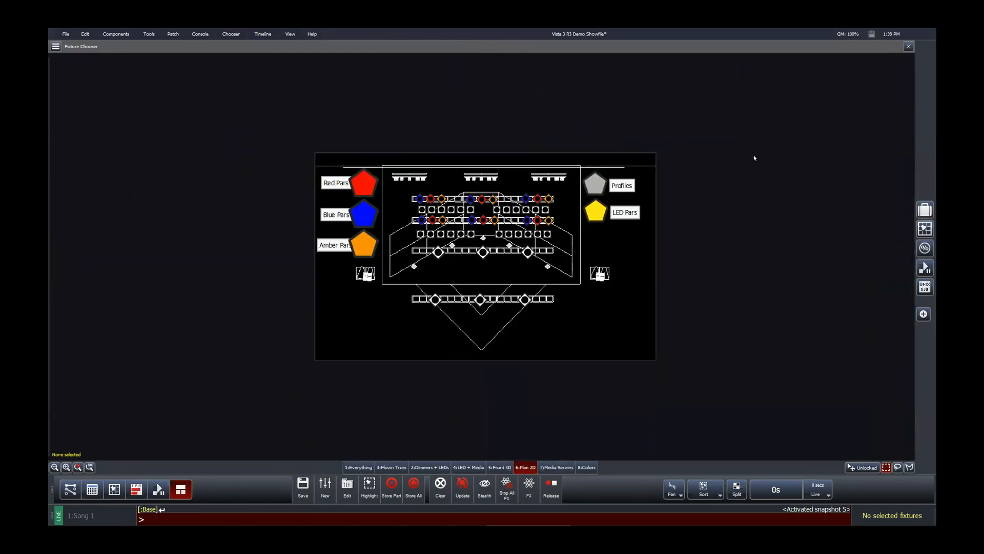
left_click(909, 46)
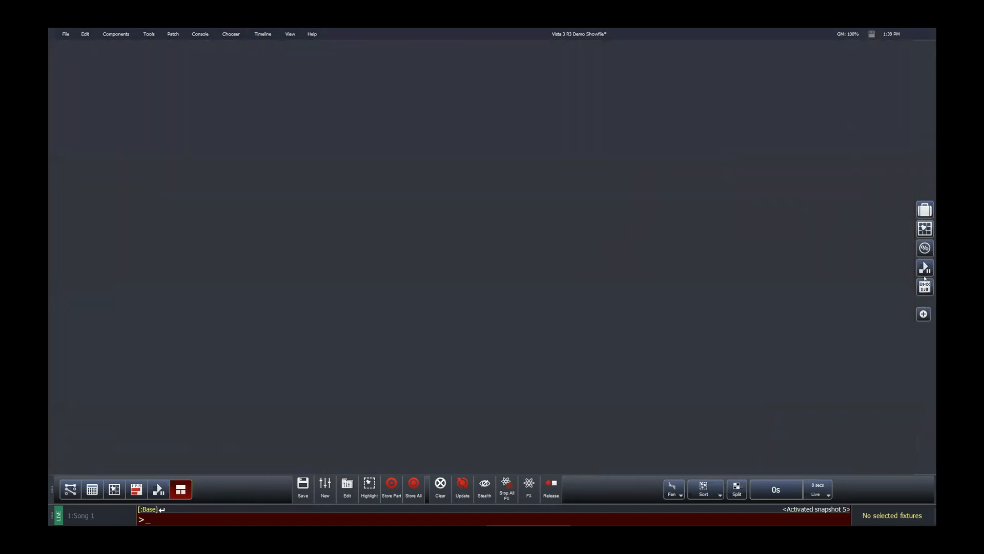
Step: Populate the User Configurable Window with Quick Picker panes and an Output window, removing two extra pickers
left_click(925, 211)
left_click(924, 213)
left_click(924, 213)
left_click(924, 213)
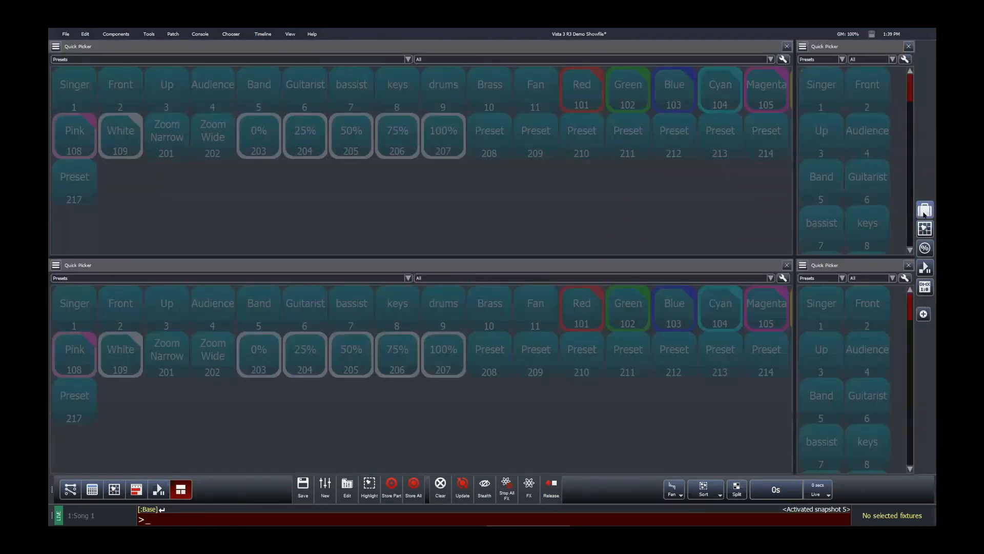
left_click(924, 213)
left_click(925, 213)
left_click(924, 247)
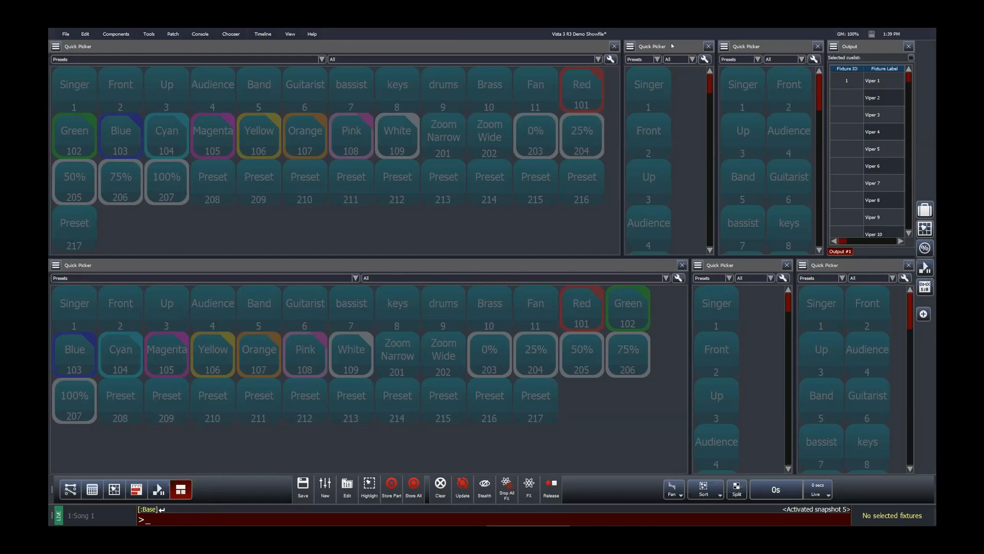
left_click(614, 46)
left_click(640, 47)
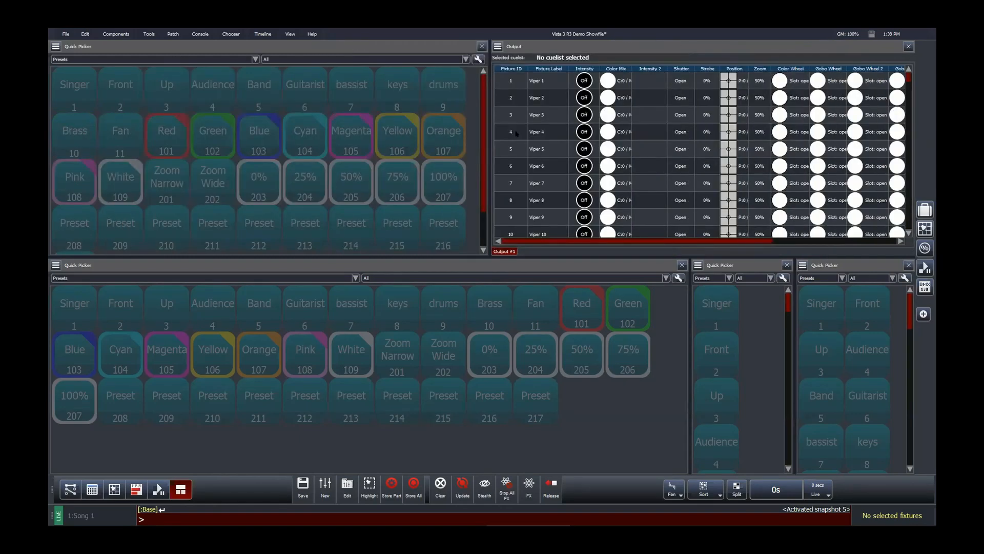
Step: In the console display, change the Moles group's border colour to blue (Red 39, Green 27, Blue 100)
left_click(122, 487)
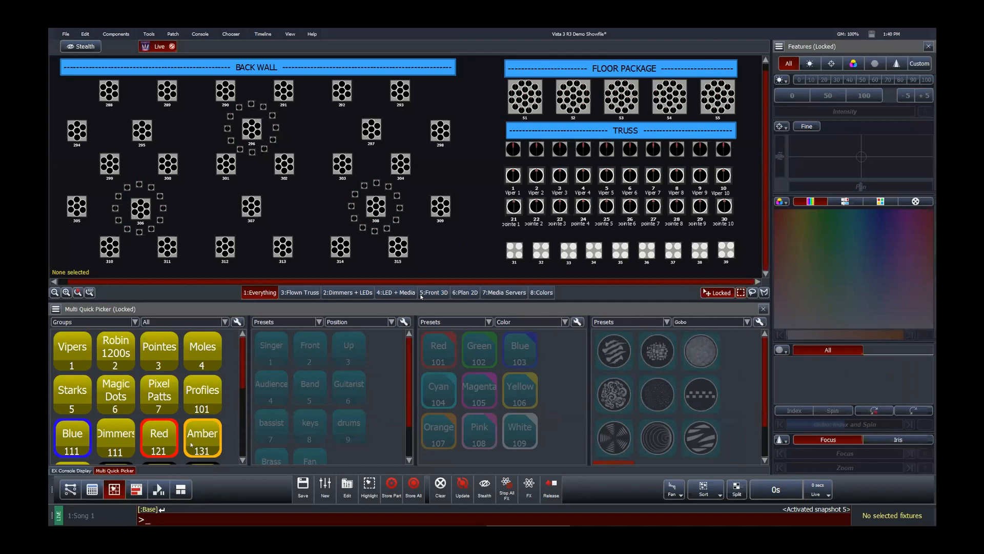
right_click(202, 352)
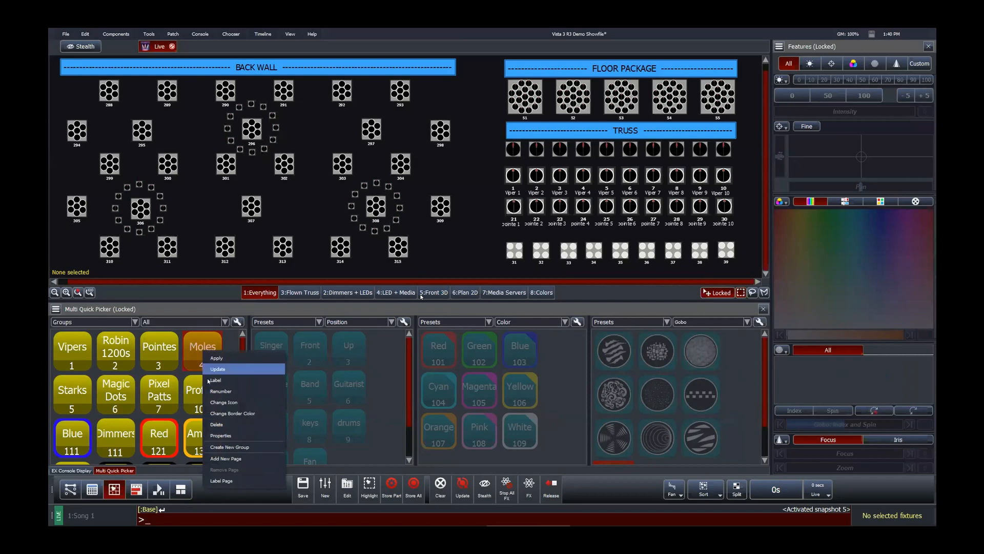
left_click(230, 413)
left_click(444, 219)
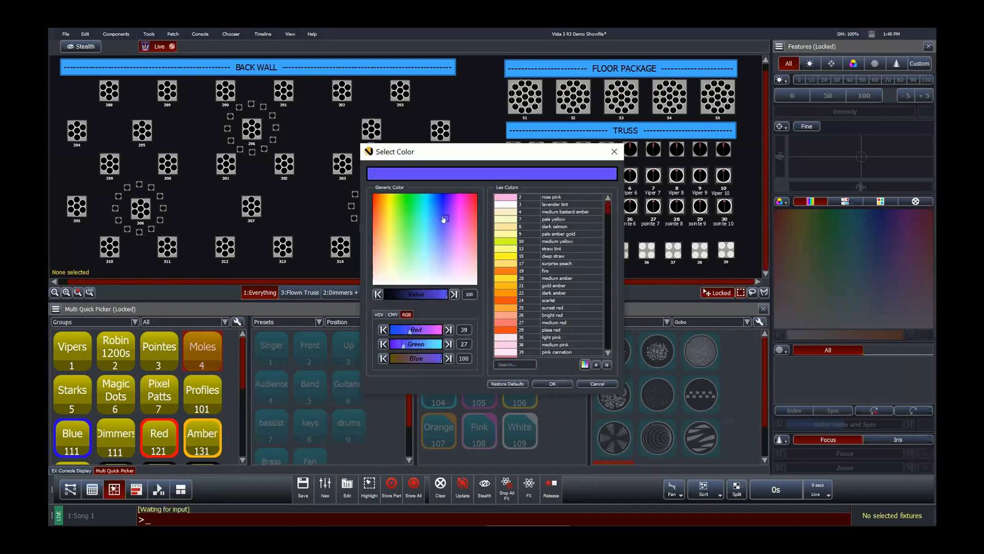
left_click(552, 383)
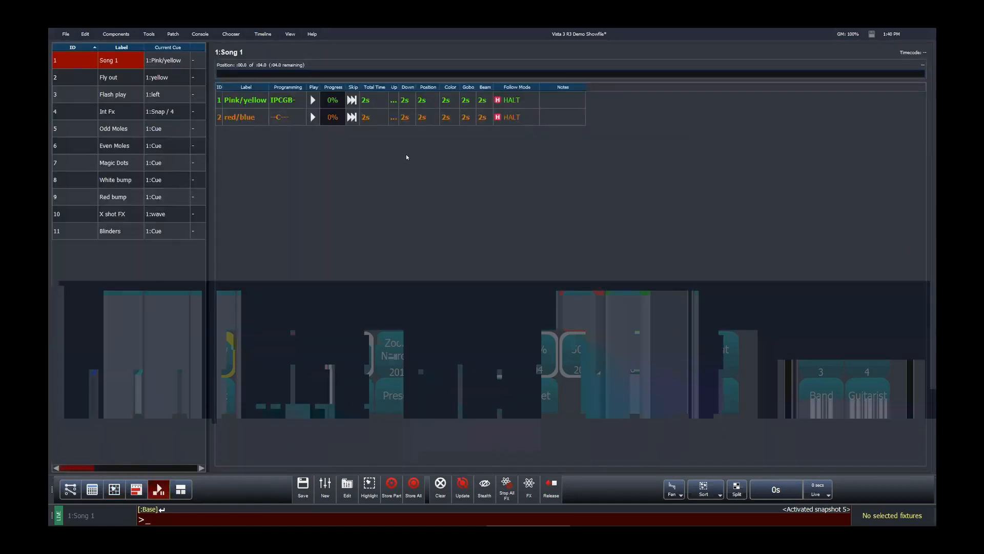
Step: Increase the playback window's font size, then decrease it five steps back to normal
left_click(292, 36)
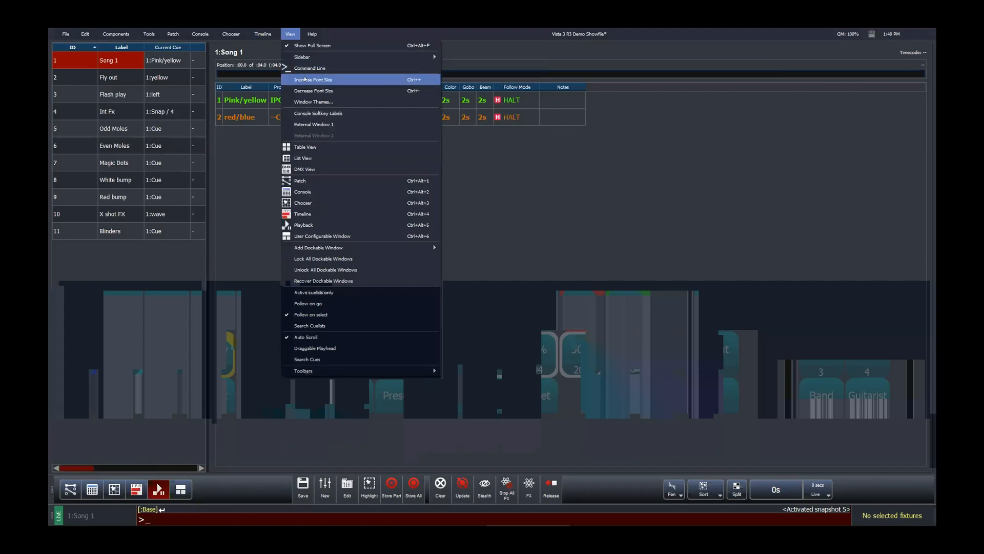
left_click(423, 81)
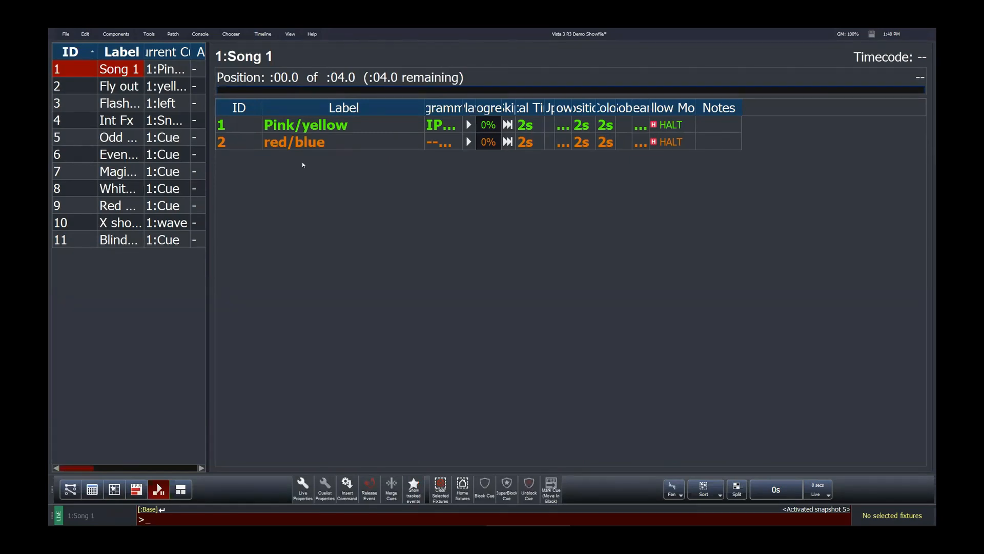
key("ctrl+minus")
key("ctrl+minus")
key("ctrl+minus")
key("ctrl+minus")
key("ctrl+minus")
key("ctrl+minus")
key("ctrl+minus")
key("ctrl+minus")
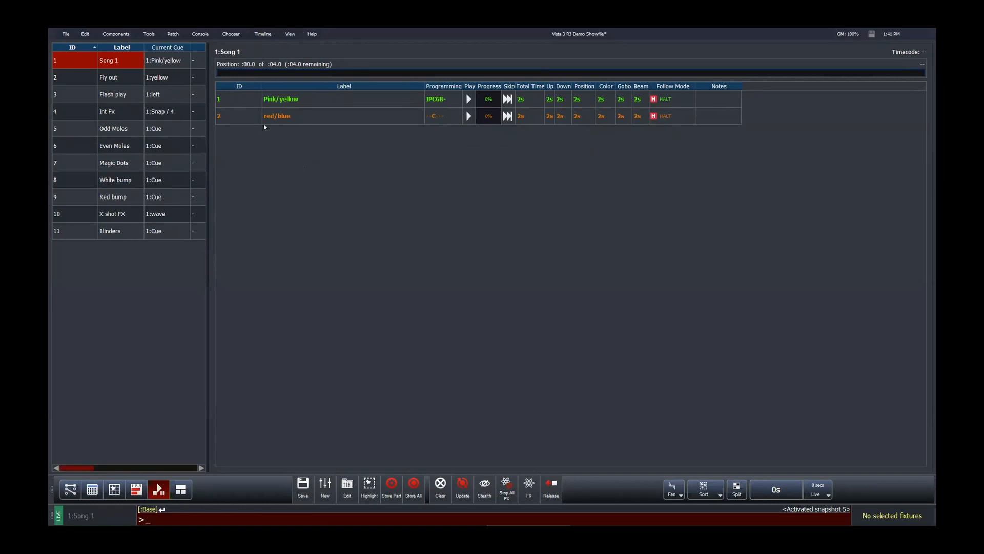
Step: Return to the console display and open the User Preferences dialog, then close it
left_click(114, 489)
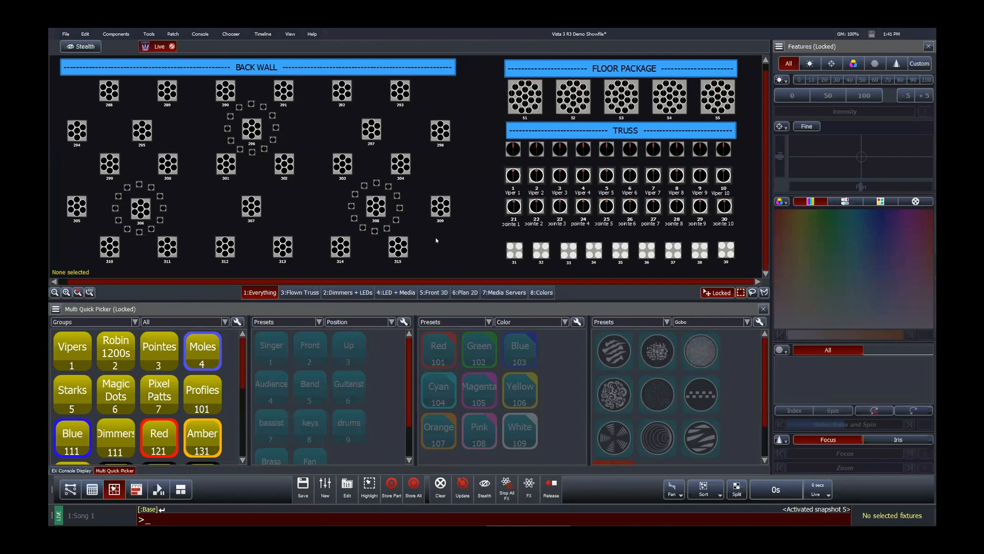
left_click(65, 36)
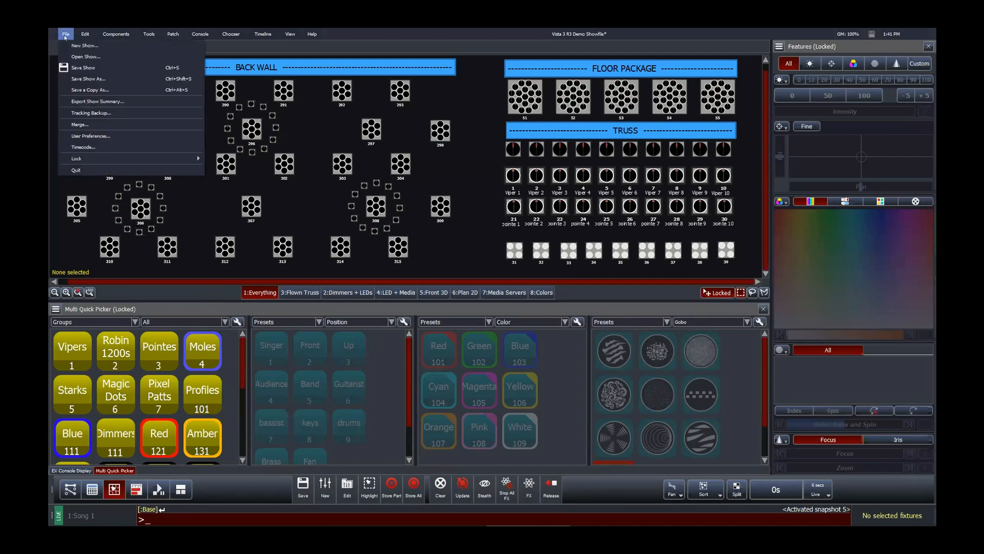
left_click(83, 136)
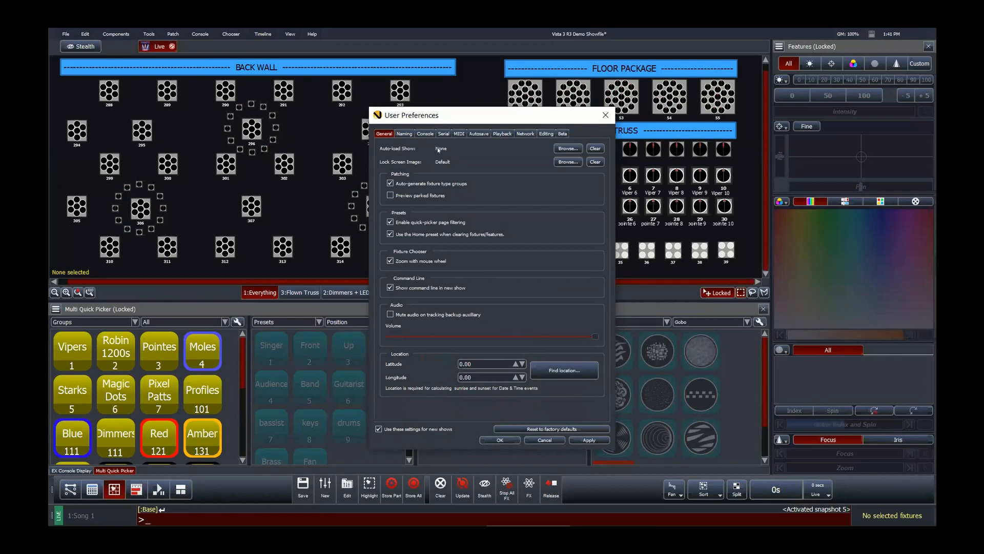
left_click(605, 114)
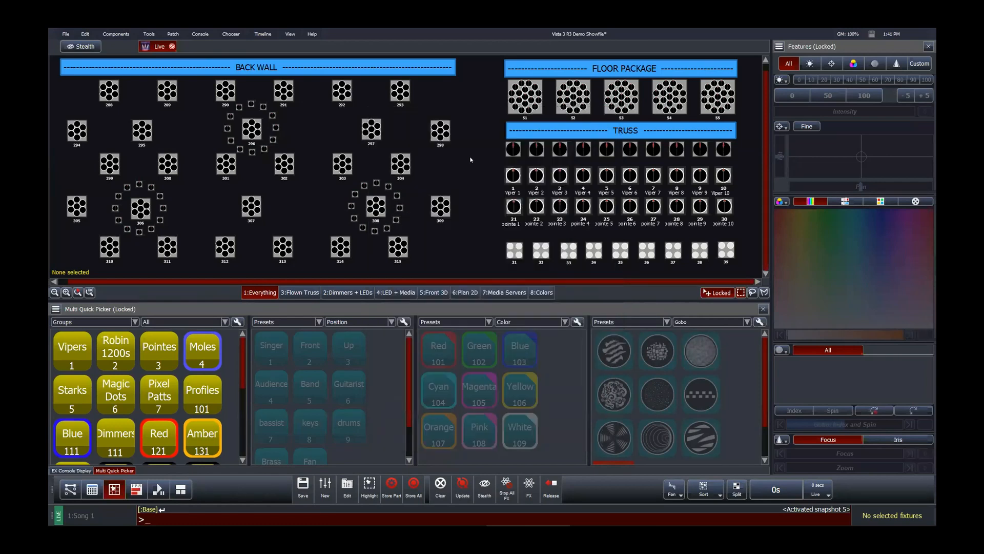
Step: Lock the entire console, entering and confirming a lock password, then unlock it
left_click(66, 34)
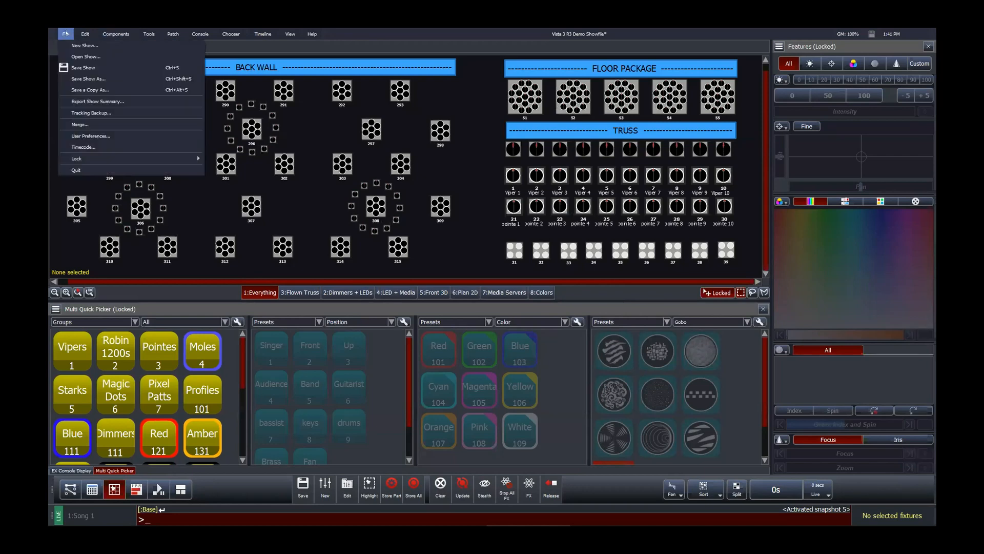
mouse_move(89, 159)
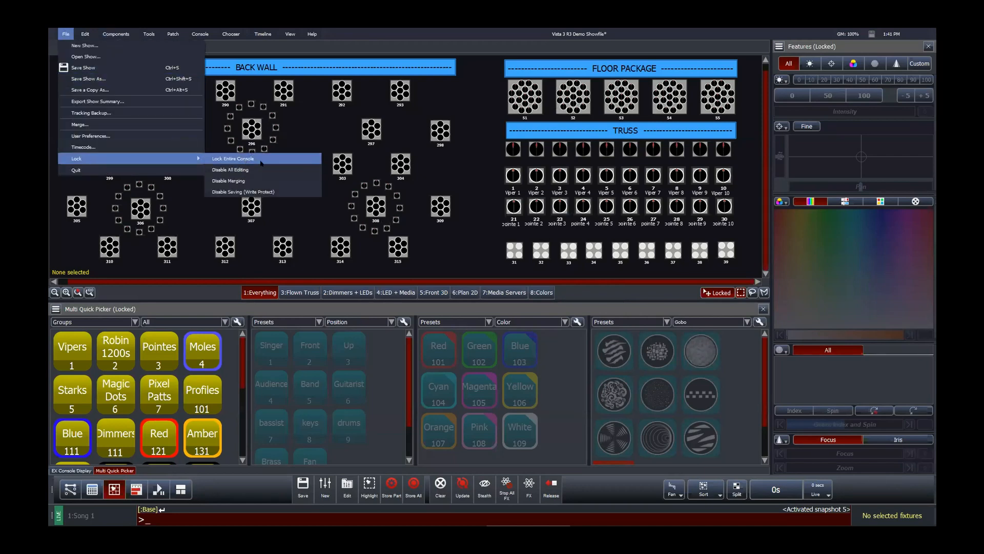
left_click(245, 159)
type("•••")
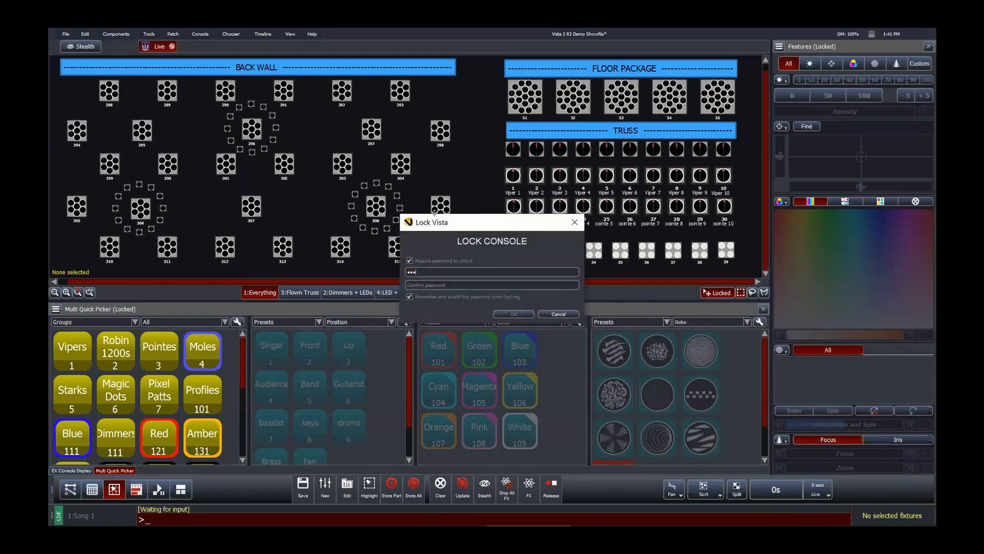
type("•••")
left_click(515, 313)
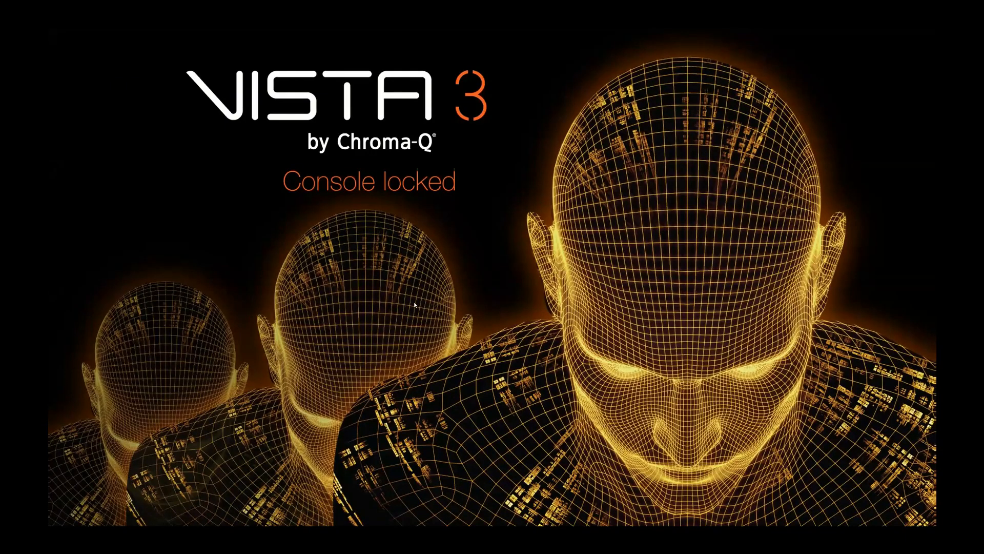
left_click(235, 342)
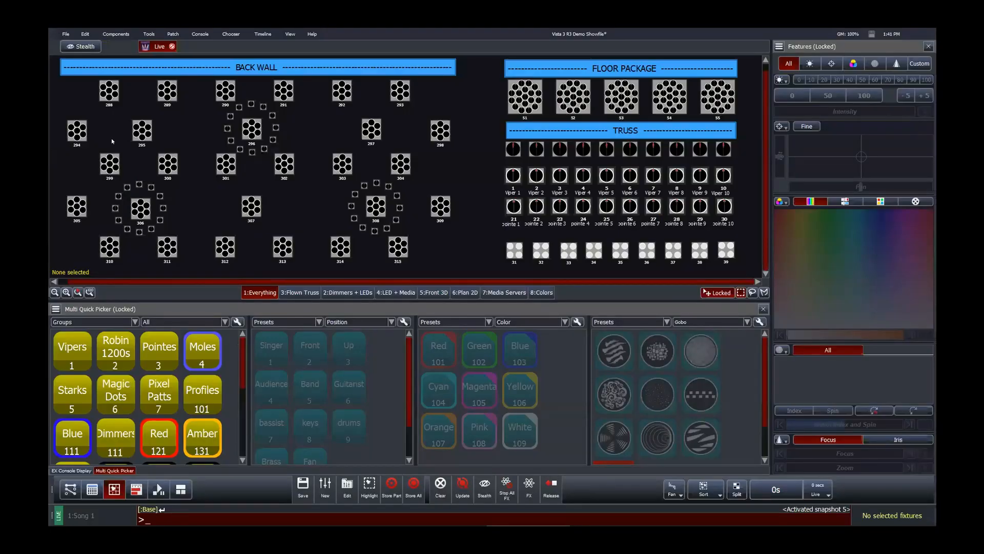
Step: Open the User Preferences dialog again and accept it with OK
left_click(65, 34)
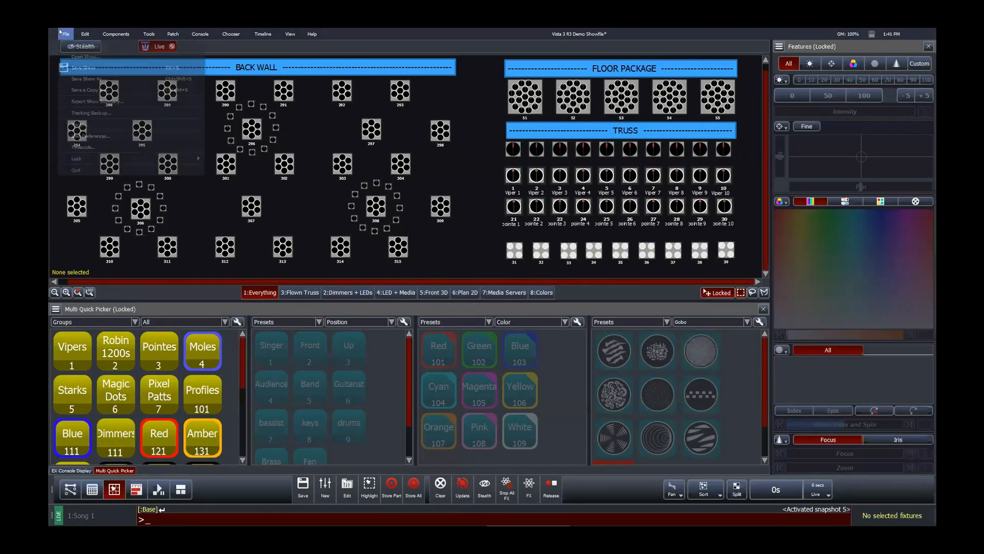
left_click(80, 136)
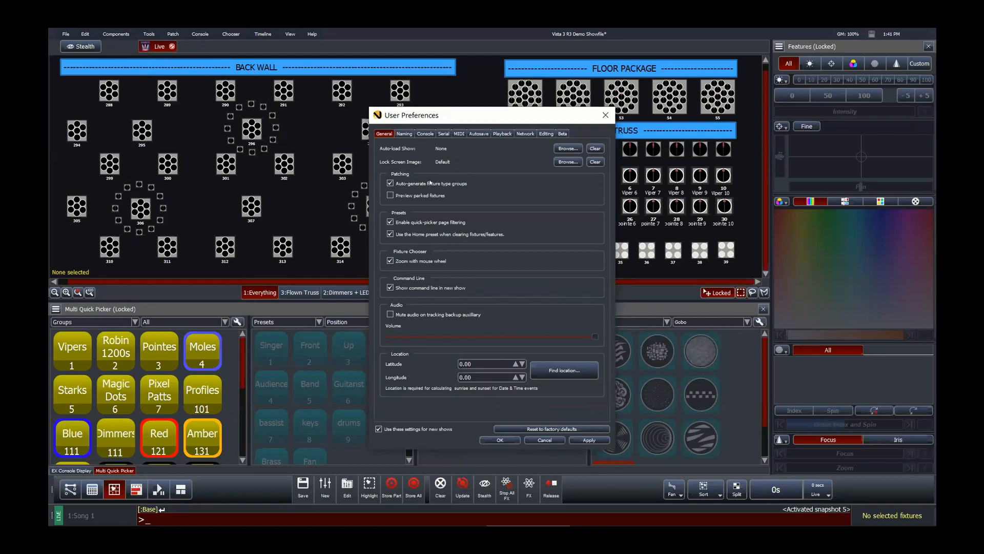
left_click(500, 440)
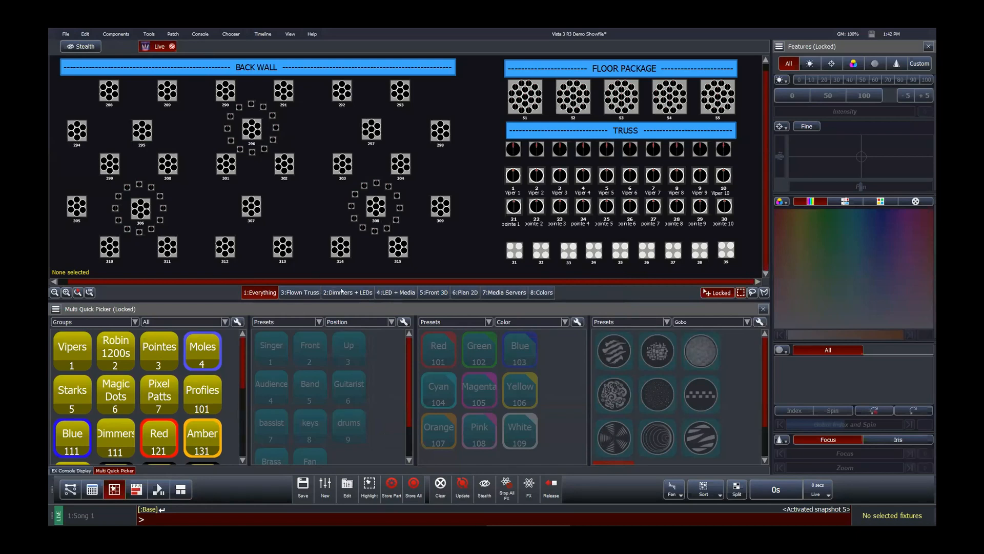
Step: Browse the display's layout pages, then open the Flown Truss page and fit it to the view
scroll(342, 291, "down", 1)
scroll(342, 292, "down", 1)
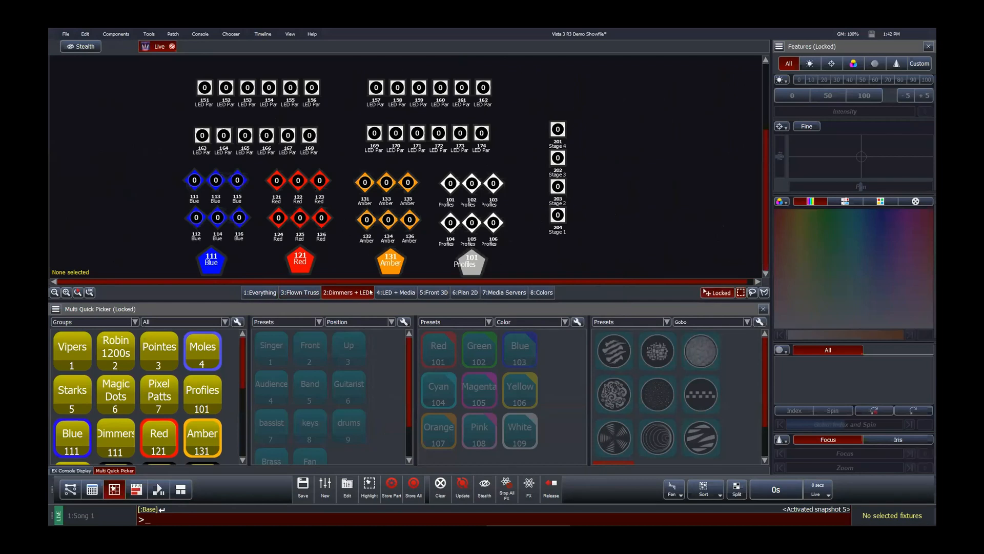
scroll(438, 291, "down", 3)
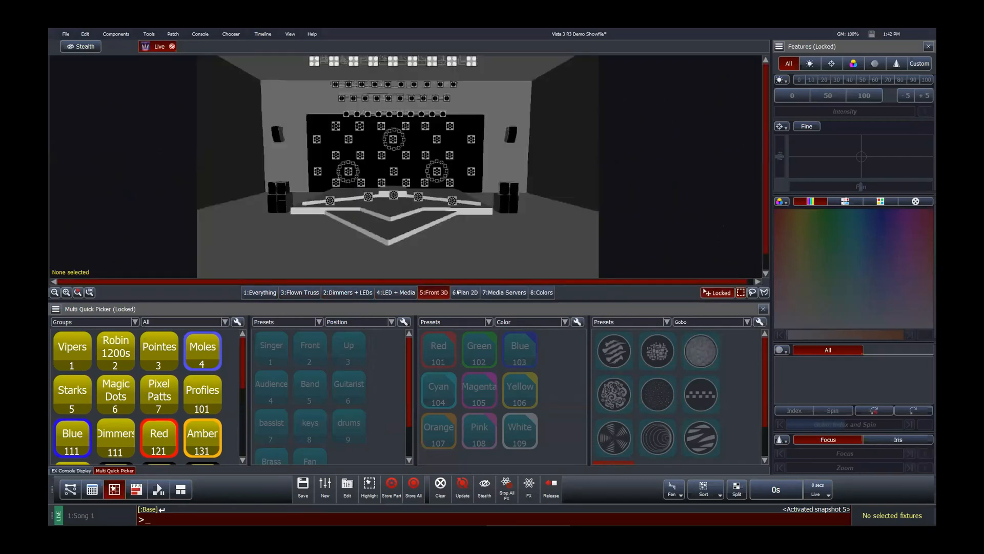
left_click(266, 291)
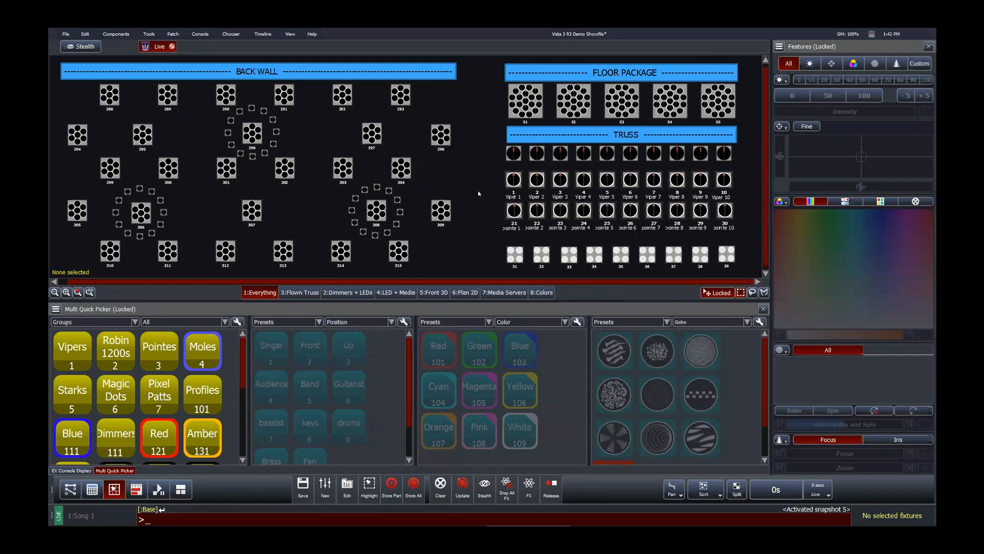
left_click(300, 292)
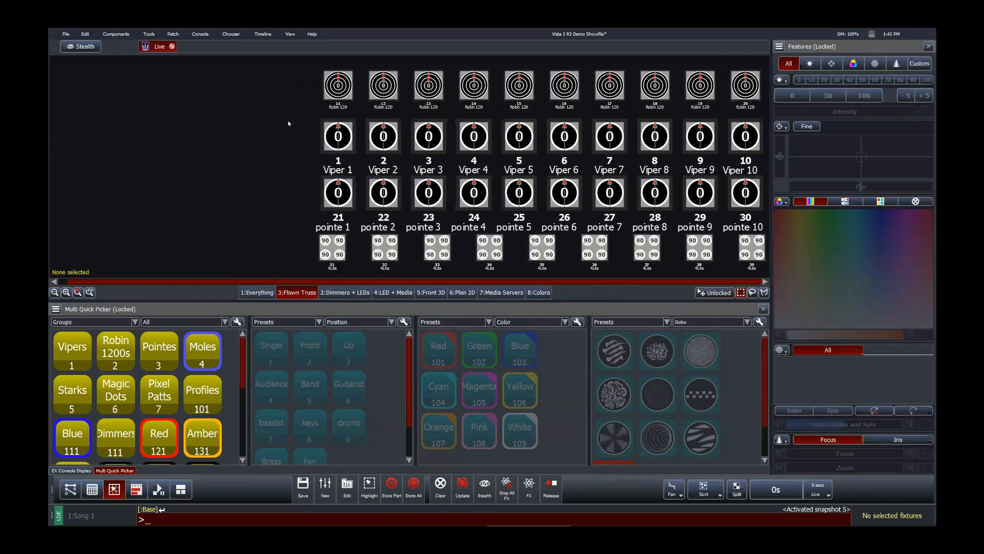
left_click(91, 293)
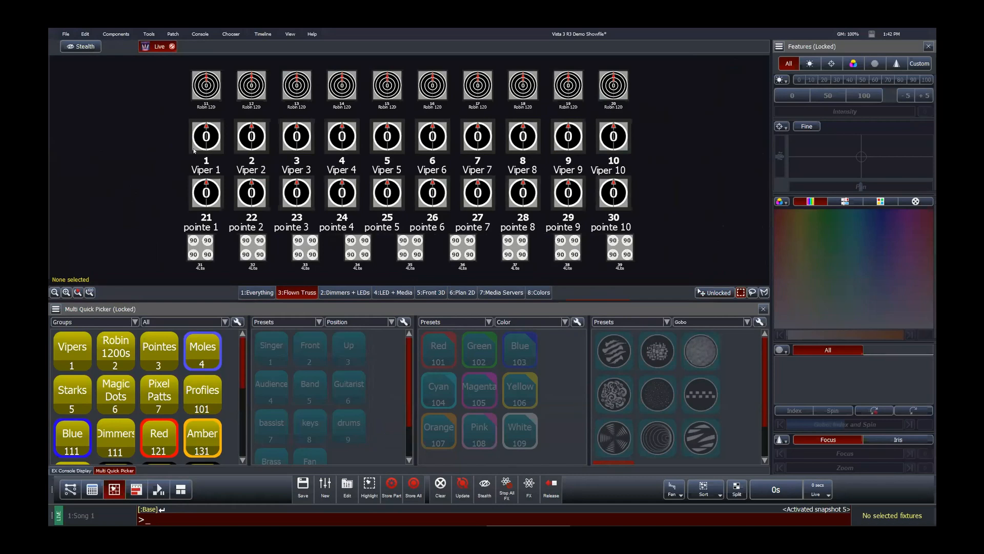
Step: Lasso-select the ten Vipers on the Flown Truss page, apply the second gobo preset, and deselect them
left_click_drag(149, 117, 652, 160)
mouse_move(872, 216)
left_mouse_down()
mouse_move(837, 212)
mouse_move(883, 213)
mouse_move(813, 213)
left_mouse_up()
left_click(271, 166)
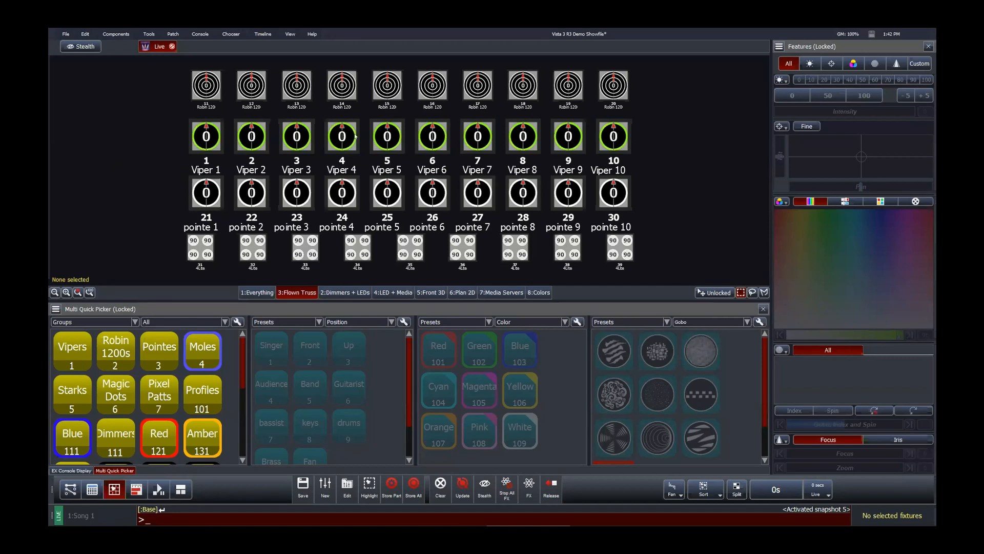
left_click_drag(144, 118, 641, 162)
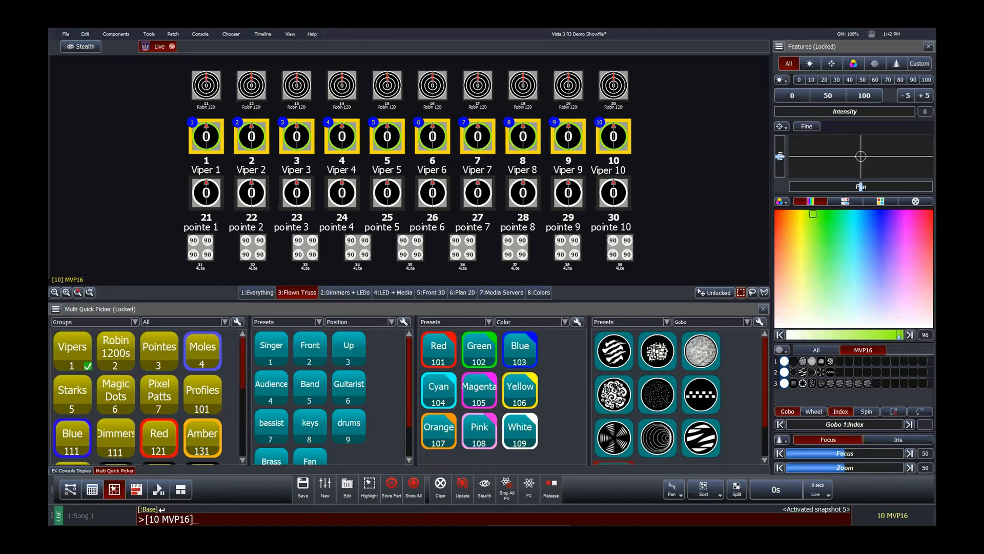
left_click(651, 357)
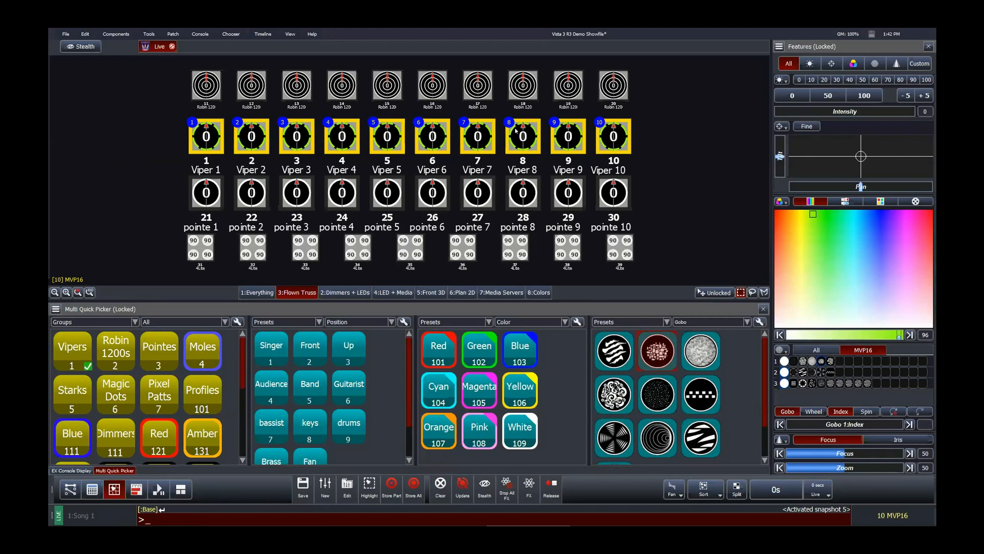
left_click(667, 163)
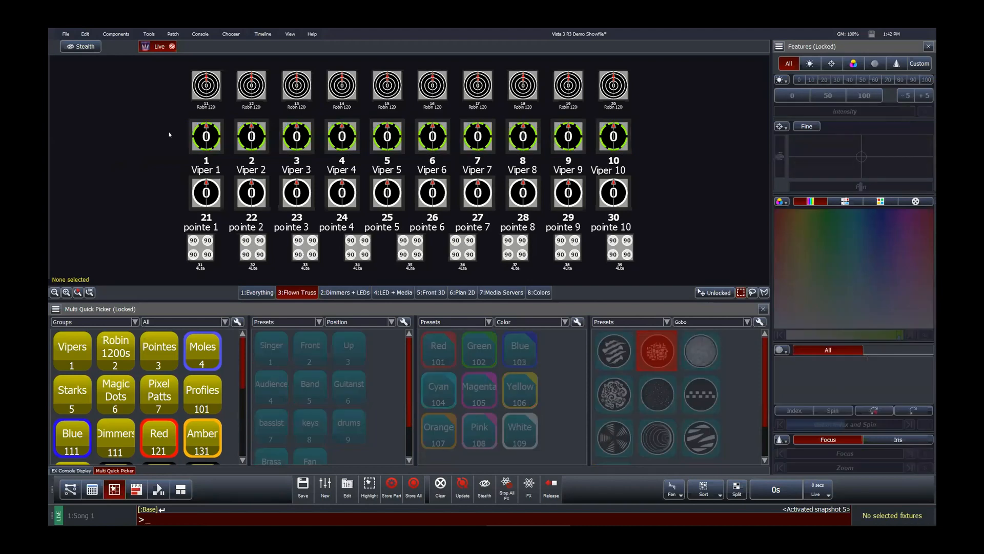
Step: Reselect the ten Vipers, set their intensity to 100, then clear the selection from the feature menu
left_click_drag(163, 130, 636, 152)
left_click(867, 94)
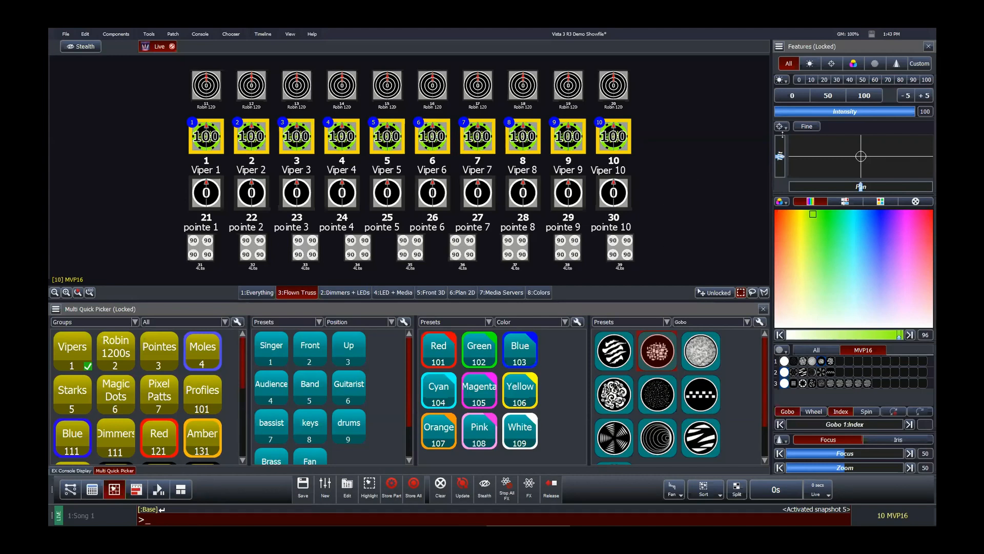
left_click(780, 350)
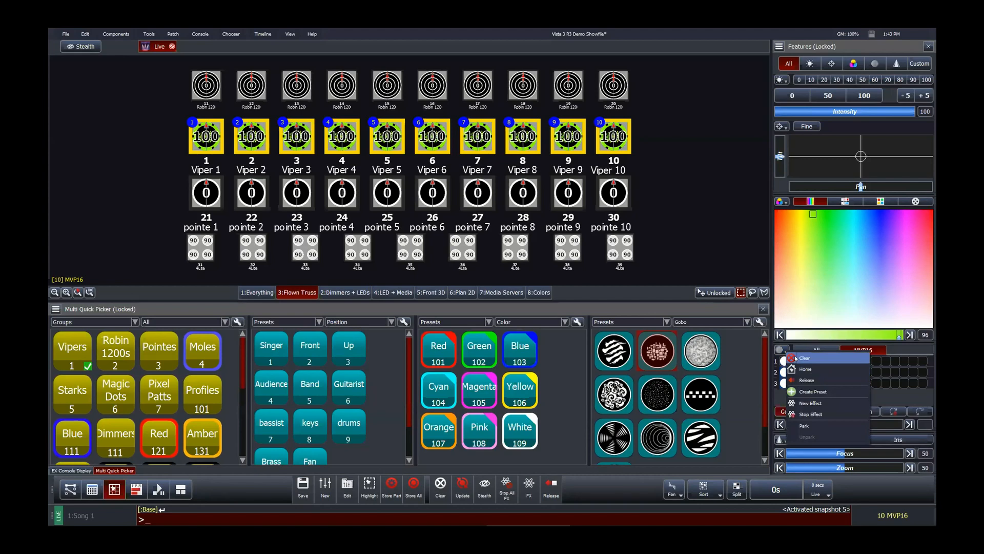
left_click(803, 358)
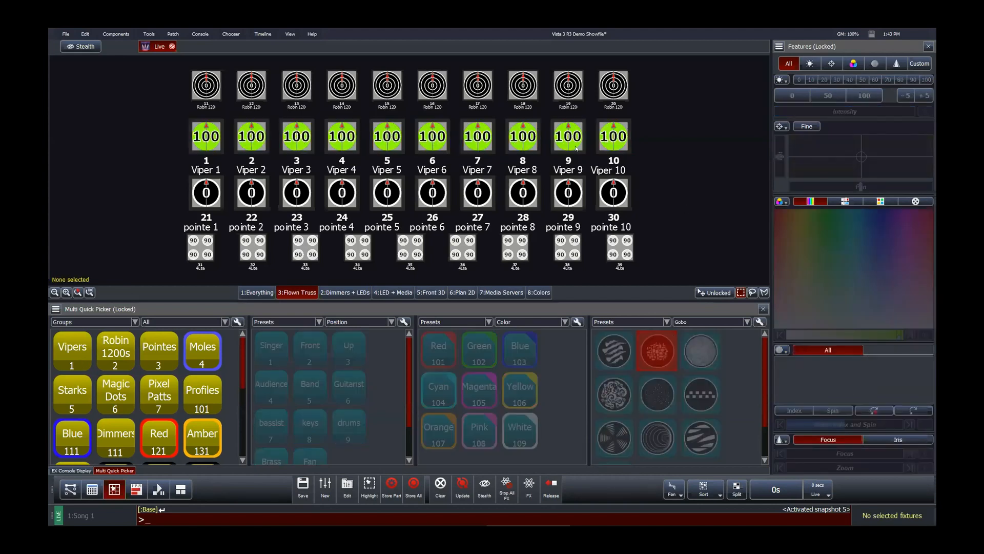
Step: Reselect the Vipers and set their intensity to 0
left_click_drag(164, 126, 662, 157)
left_click(792, 96)
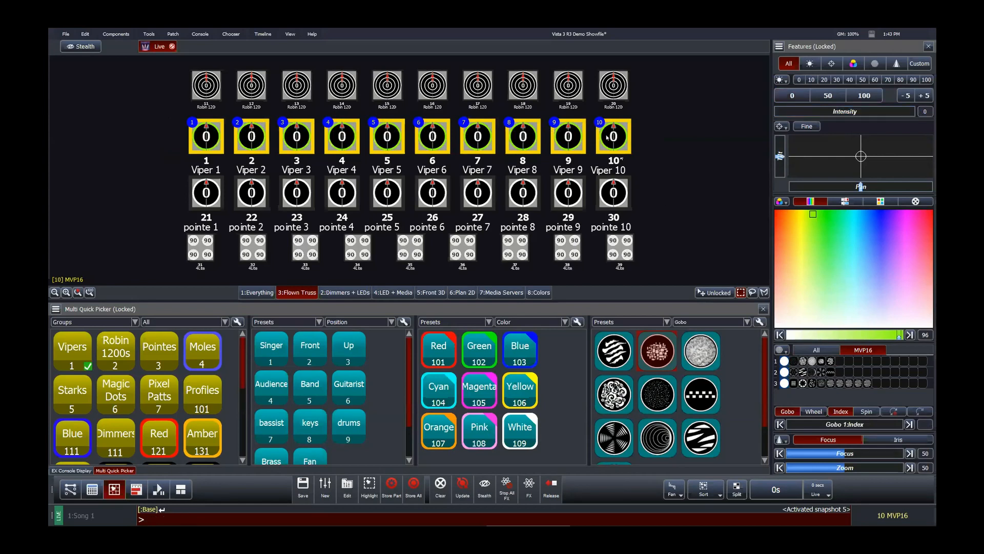
Step: Open the Plan 2D layout page, zoom in, and duplicate the first blue par's icon, placing the copy further along the upper truss
left_click(696, 140)
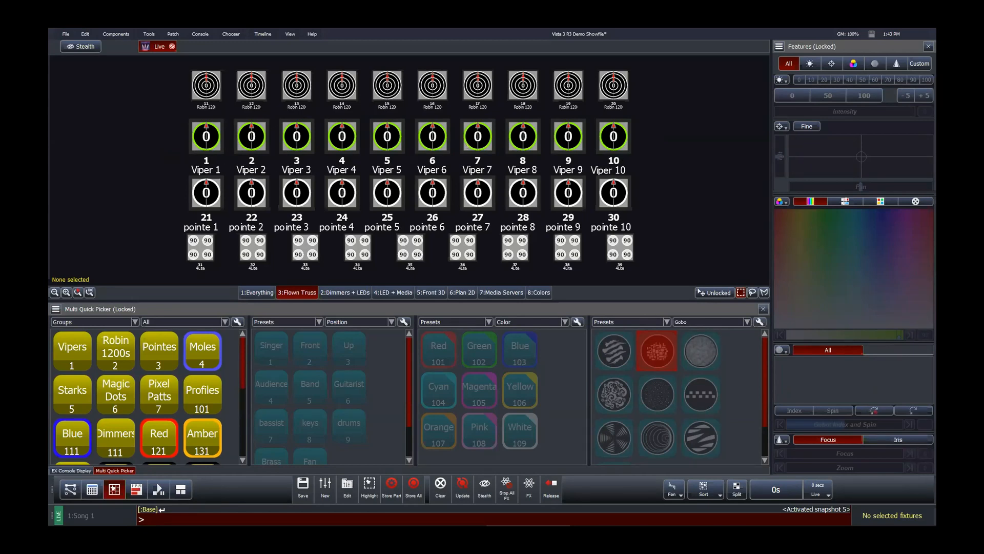
left_click(346, 293)
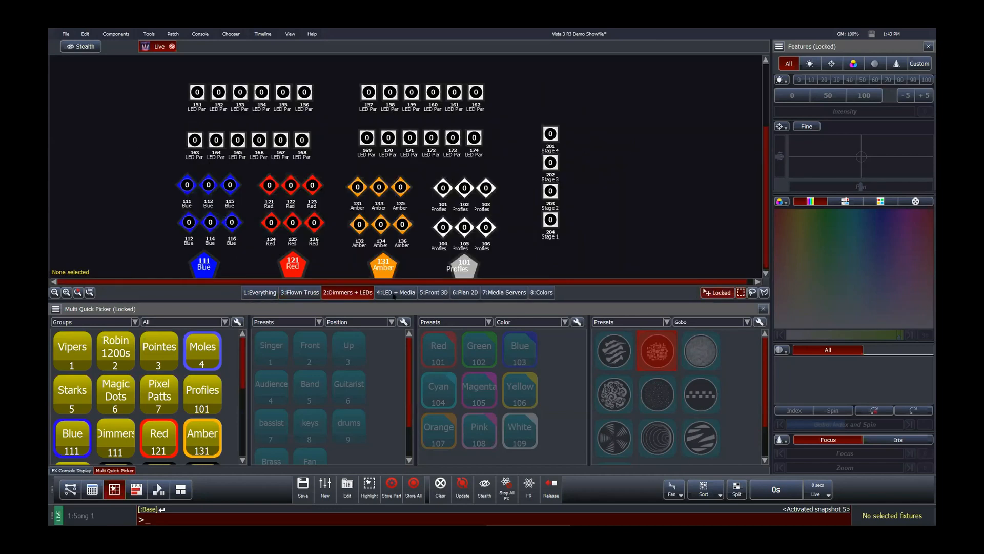
left_click(455, 292)
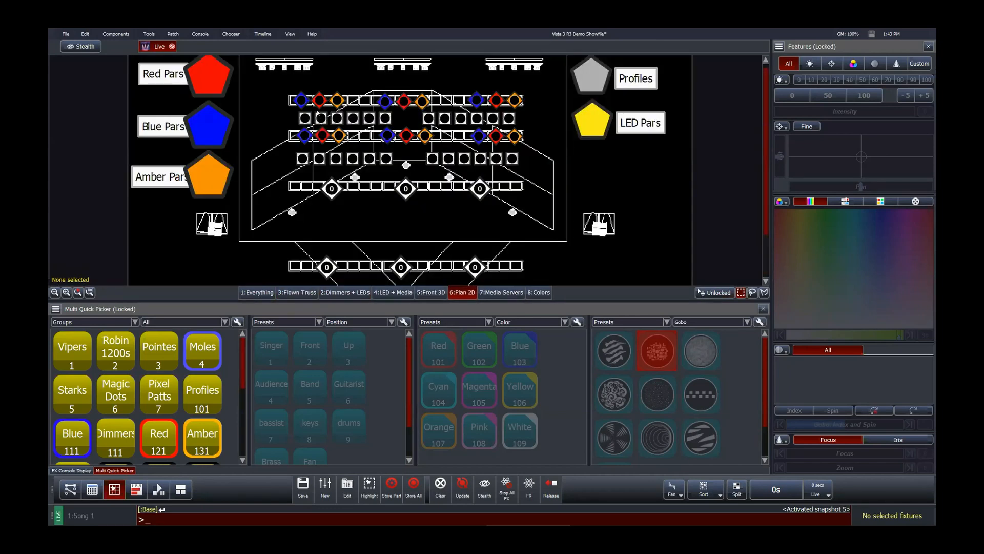
scroll(311, 91, "up", 4)
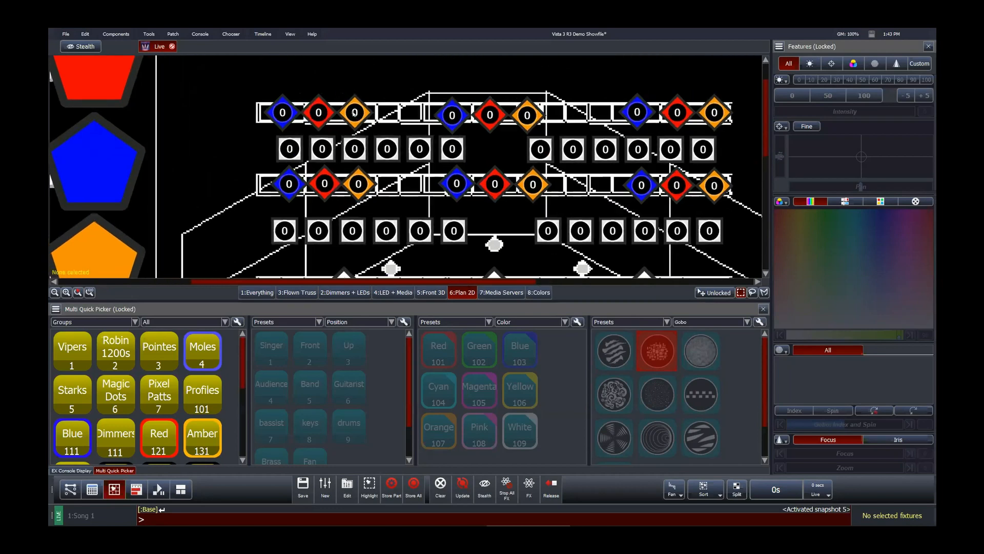
left_click(275, 113)
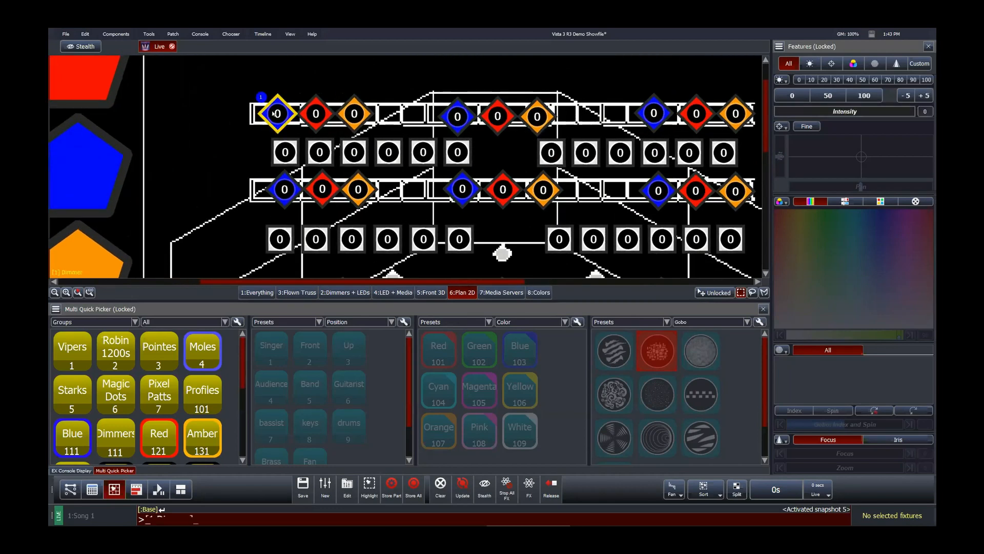
right_click(275, 113)
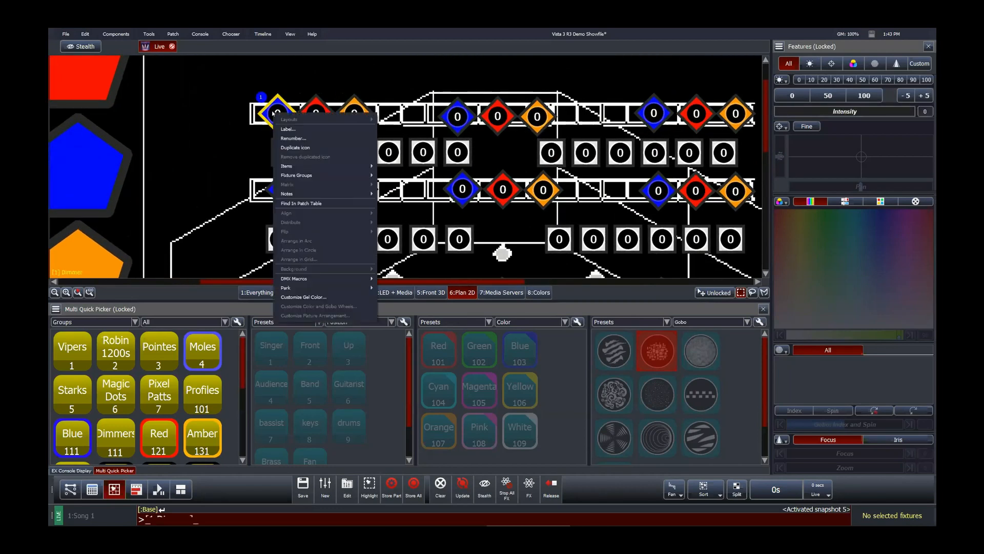
left_click(291, 147)
left_click_drag(302, 138, 387, 105)
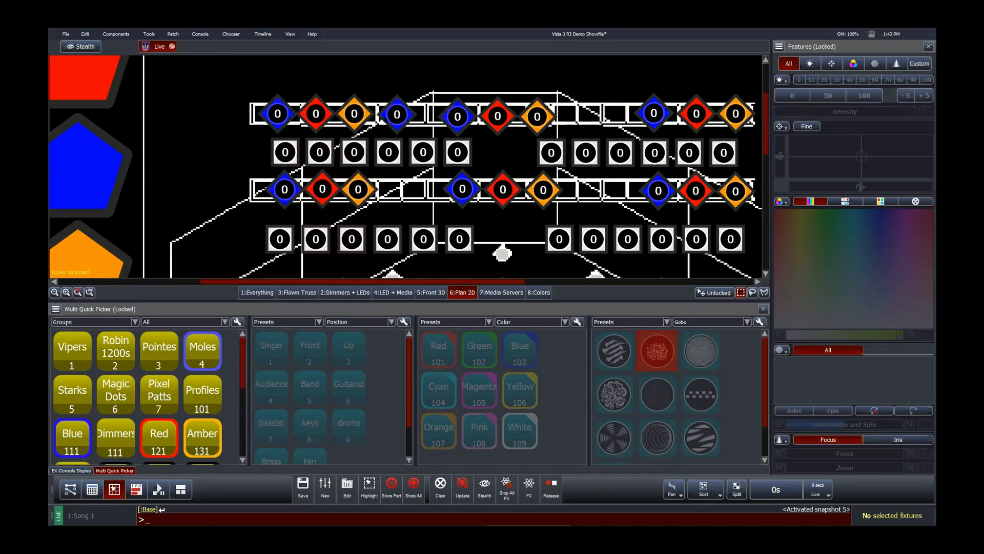
Step: Select the blue par and set its intensity to 100
left_click(276, 113)
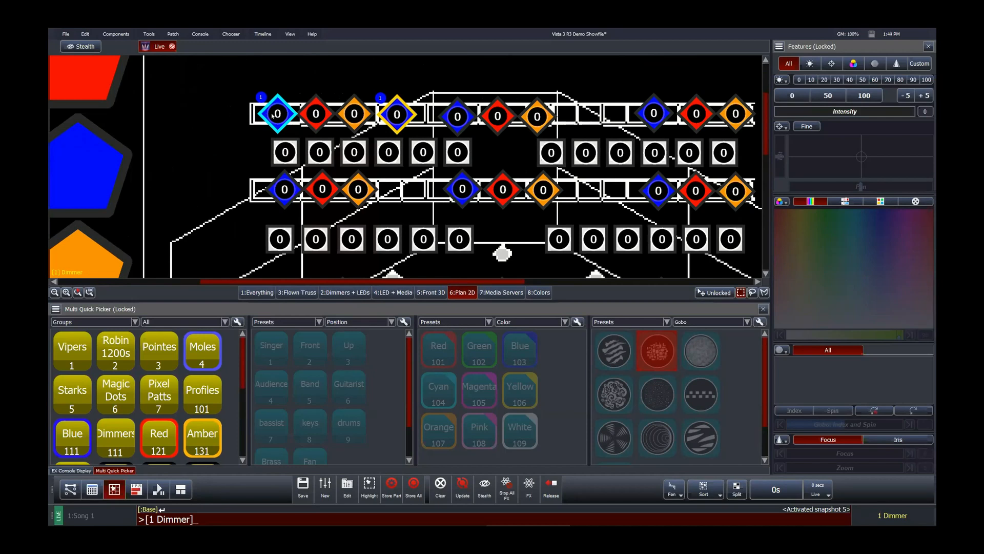
left_click(363, 93)
left_click(399, 109)
left_click_drag(779, 111, 915, 111)
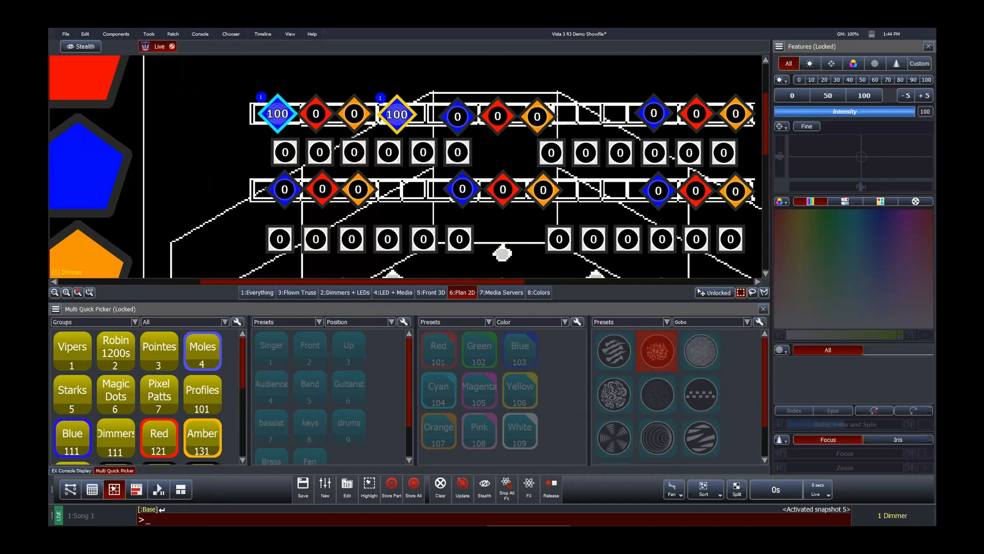
Step: Duplicate the copied blue par icon again, move it above the truss, and remove that new duplicate
left_click(414, 90)
left_click(398, 114)
right_click(398, 114)
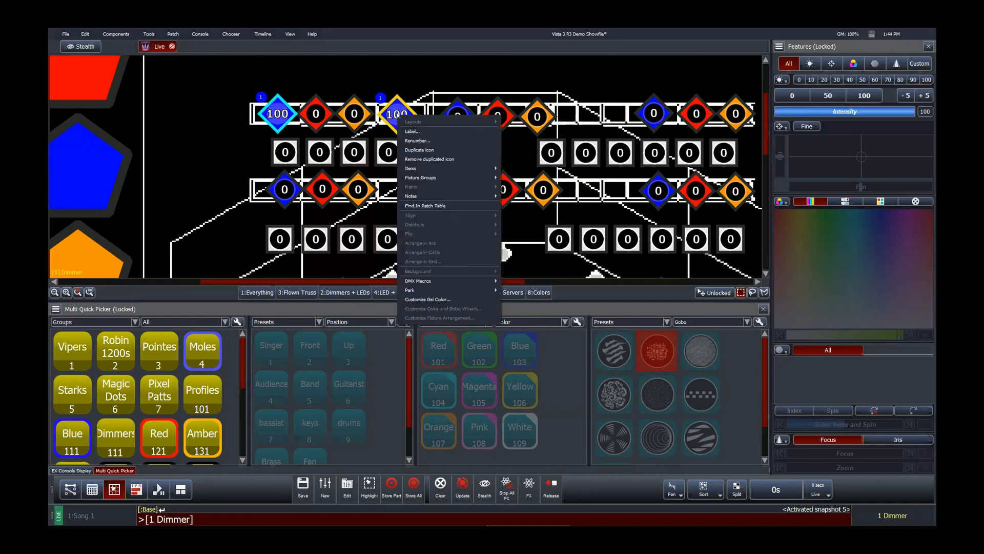
left_click(414, 150)
left_click_drag(441, 145, 428, 85)
right_click(422, 85)
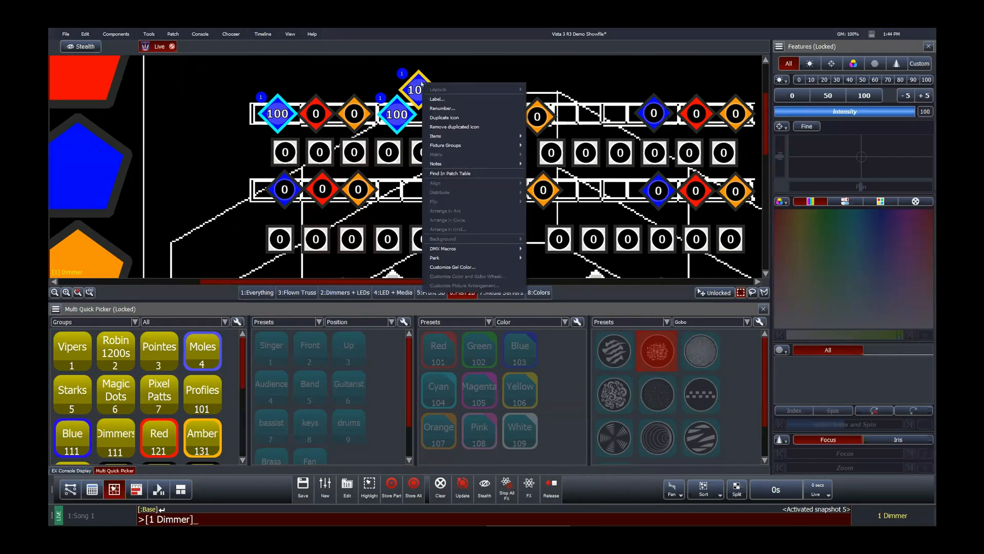
left_click(451, 124)
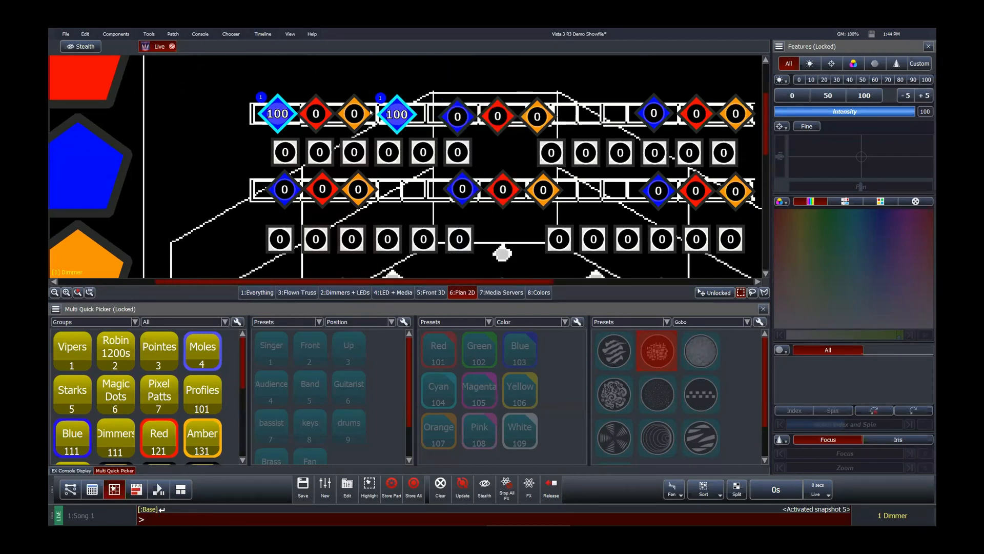
Step: Remove the duplicated blue par icon from the upper truss and clear the selection
right_click(409, 113)
left_click(437, 138)
right_click(437, 136)
left_click(451, 176)
right_click(399, 114)
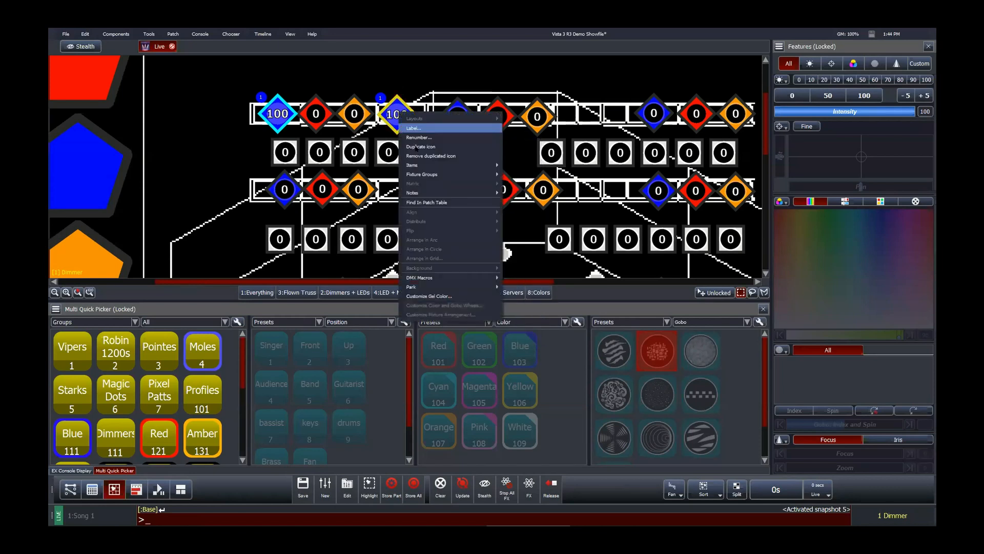
left_click(429, 156)
left_click(391, 77)
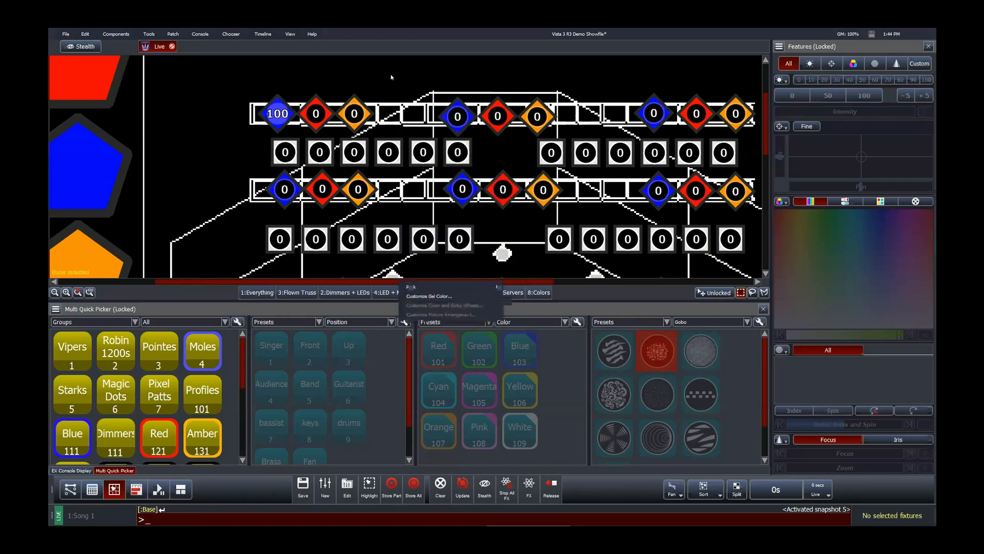
Step: Locate blue par 111 in the patch table from its icon's options
left_click(270, 112)
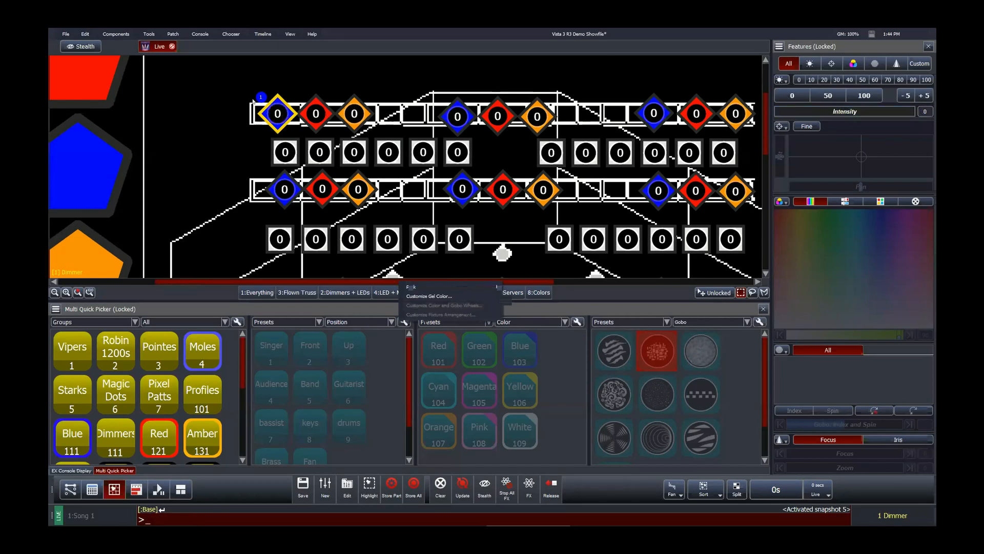
left_click(231, 86)
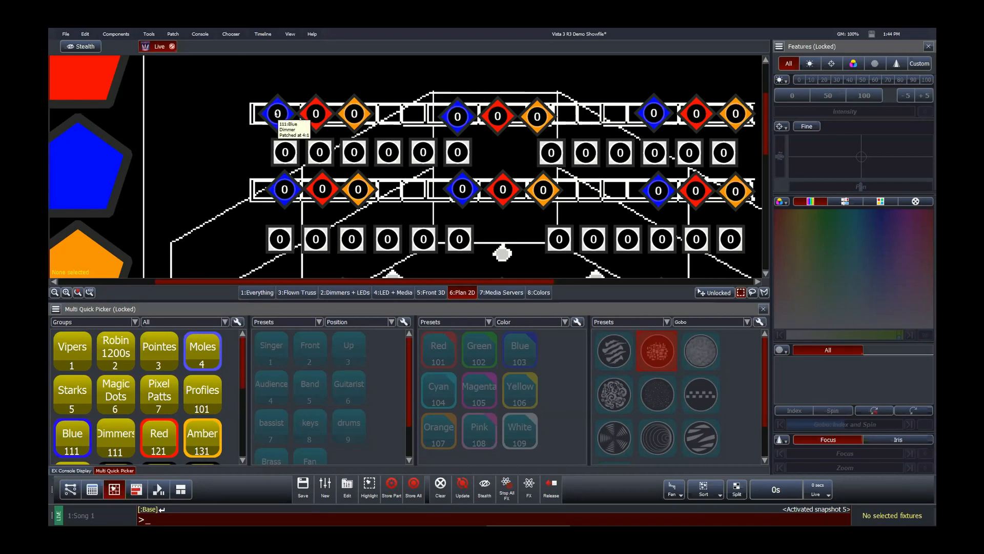
right_click(277, 113)
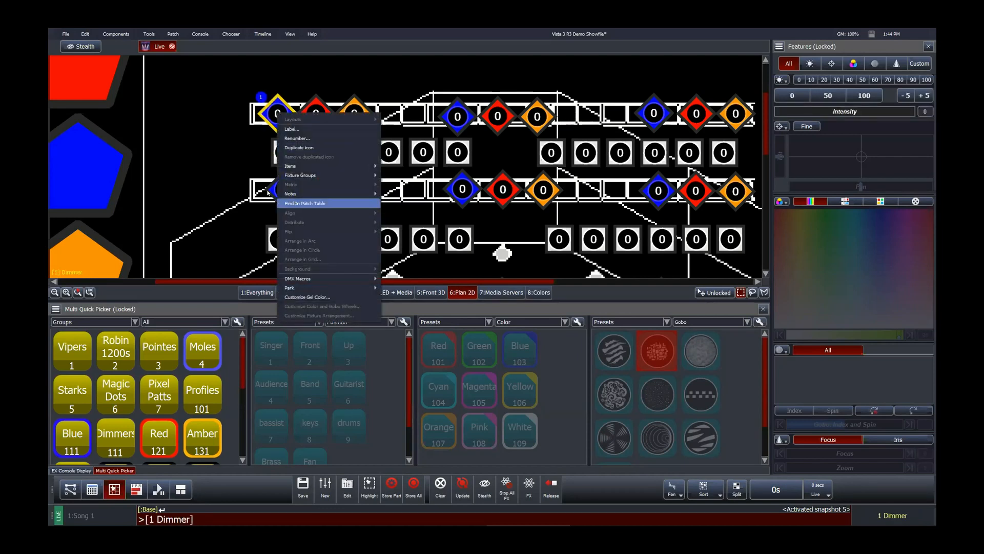
left_click(294, 203)
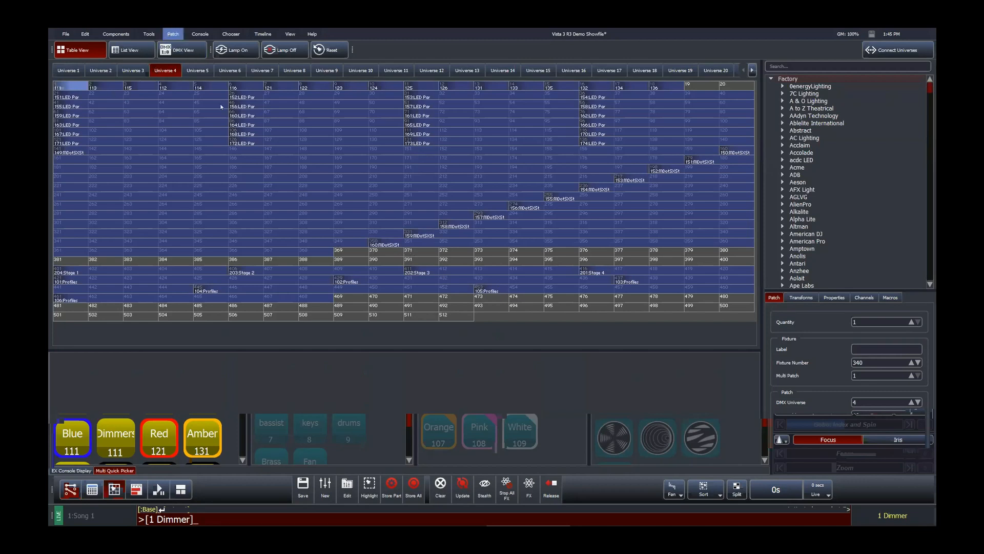
Step: Label universe 4 as My Rig
left_click(172, 34)
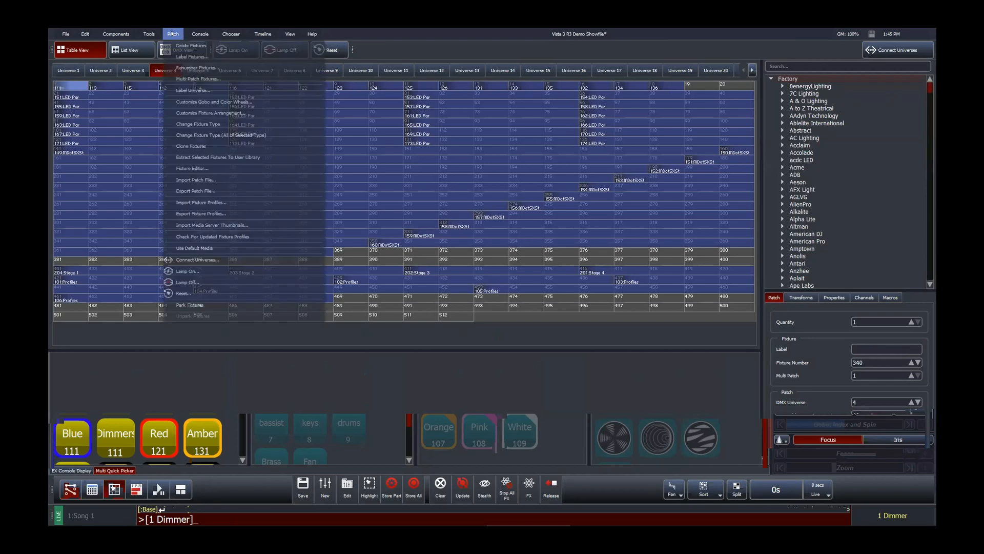
left_click(193, 90)
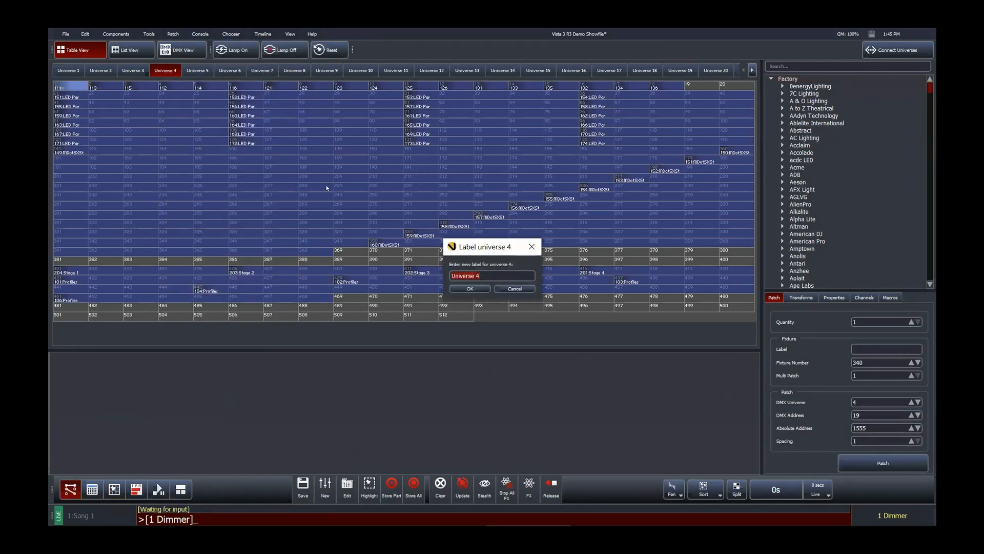
type("My Rig")
key("Return")
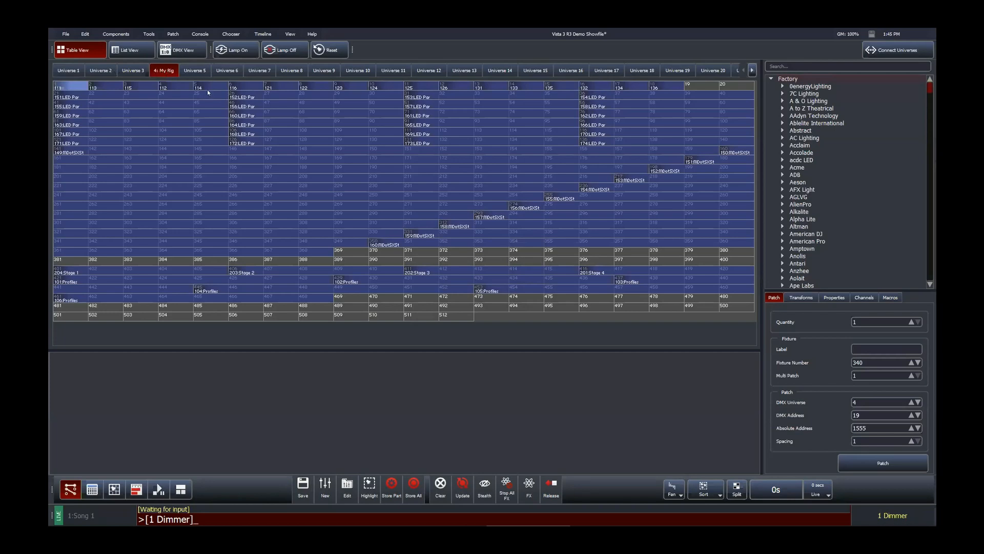
Step: Open the Connect Universes dialog, then move and enlarge it to show all connections
right_click(353, 253)
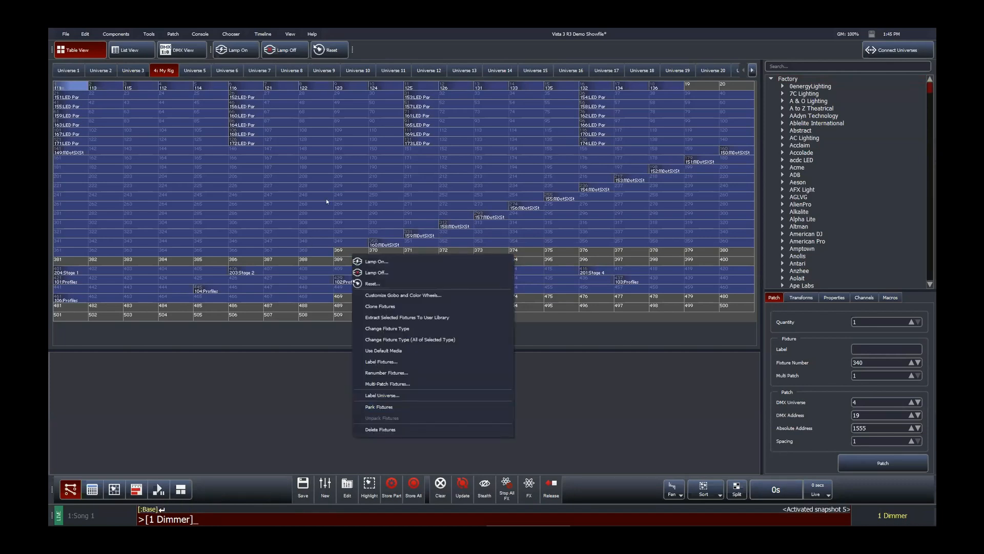
left_click(164, 74)
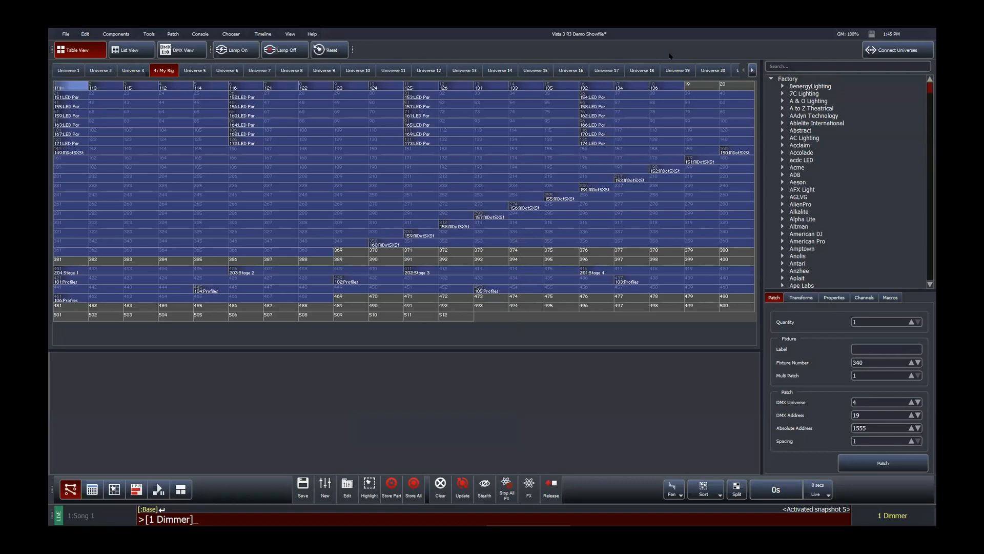
left_click(894, 51)
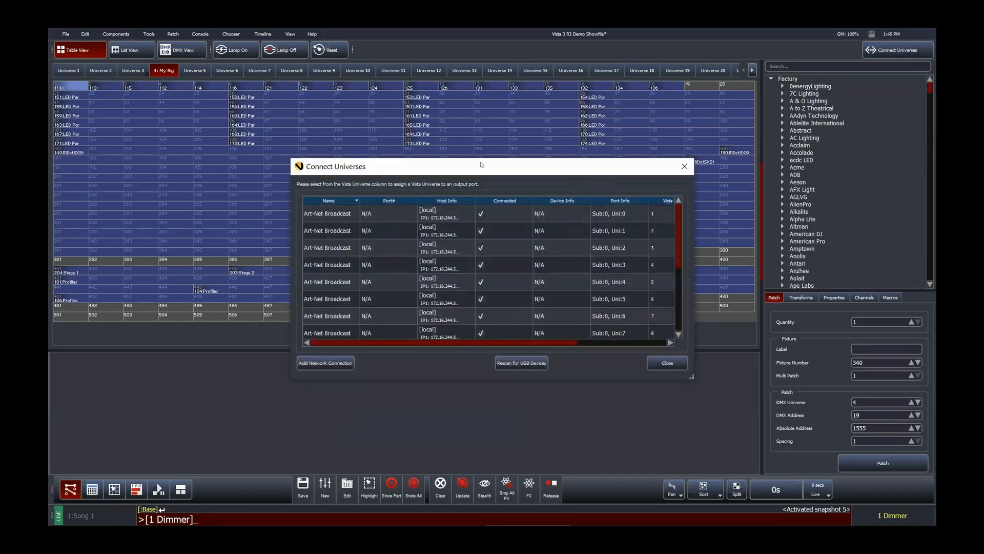
left_click_drag(482, 164, 446, 166)
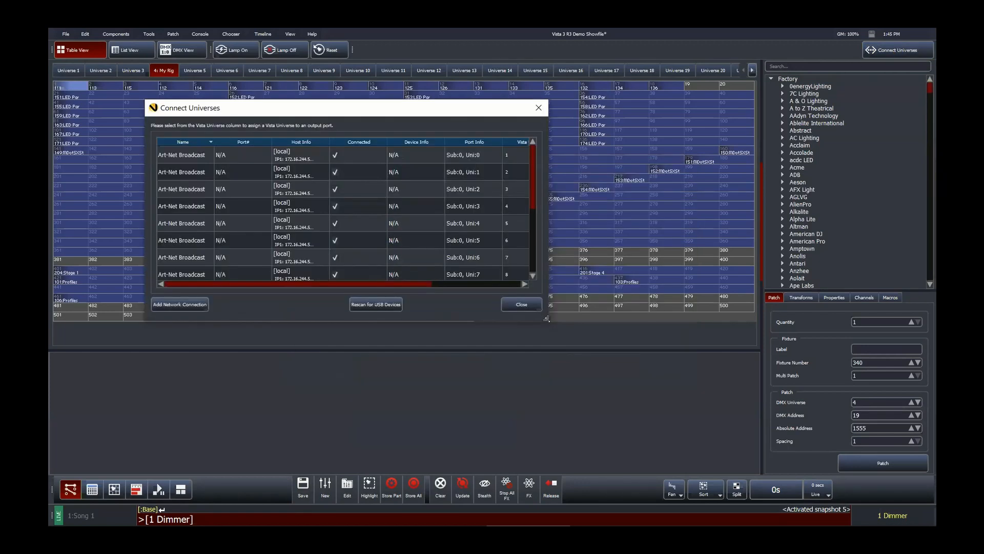
left_click_drag(547, 318, 665, 430)
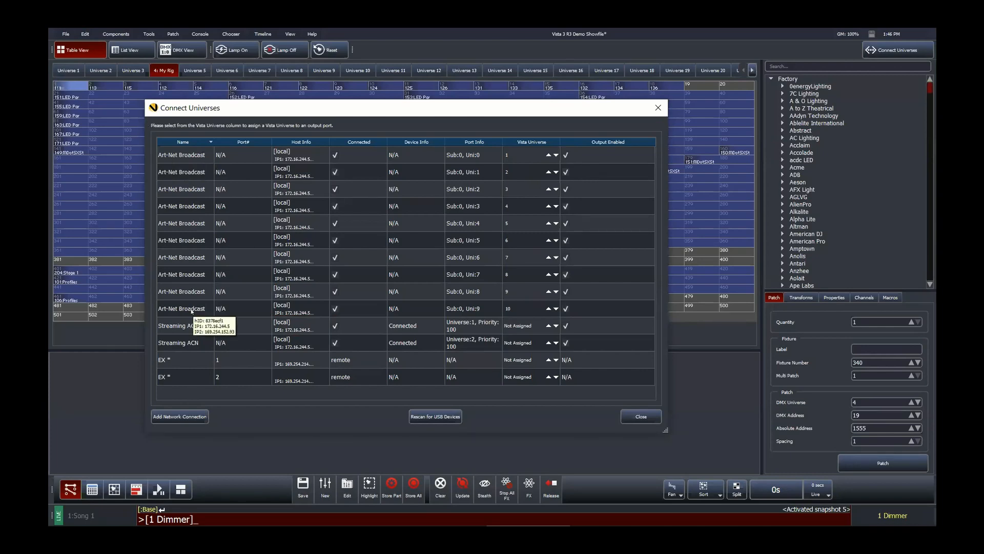
Step: Toggle Output Enabled for the two Streaming ACN connections and close the dialog
left_click(566, 325)
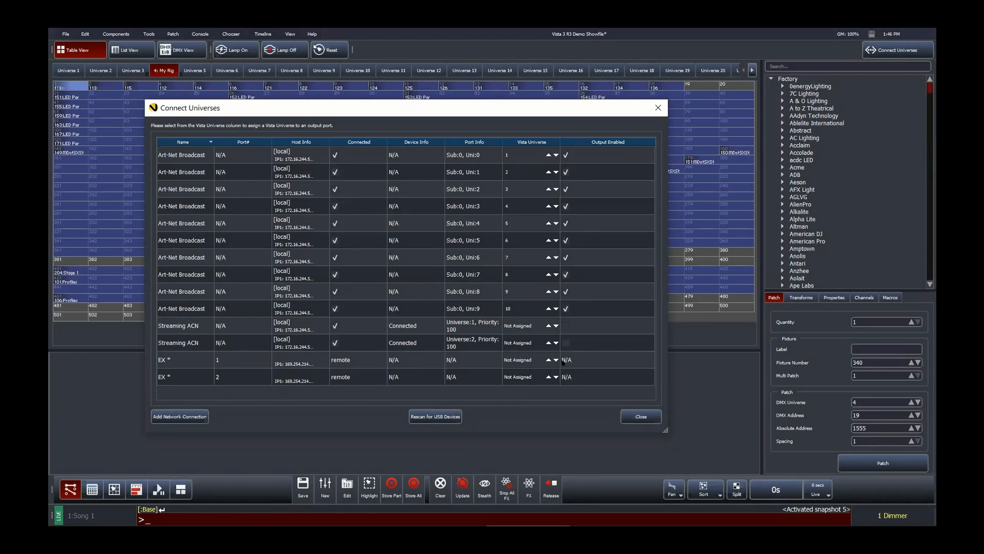
left_click(566, 342)
left_click(567, 325)
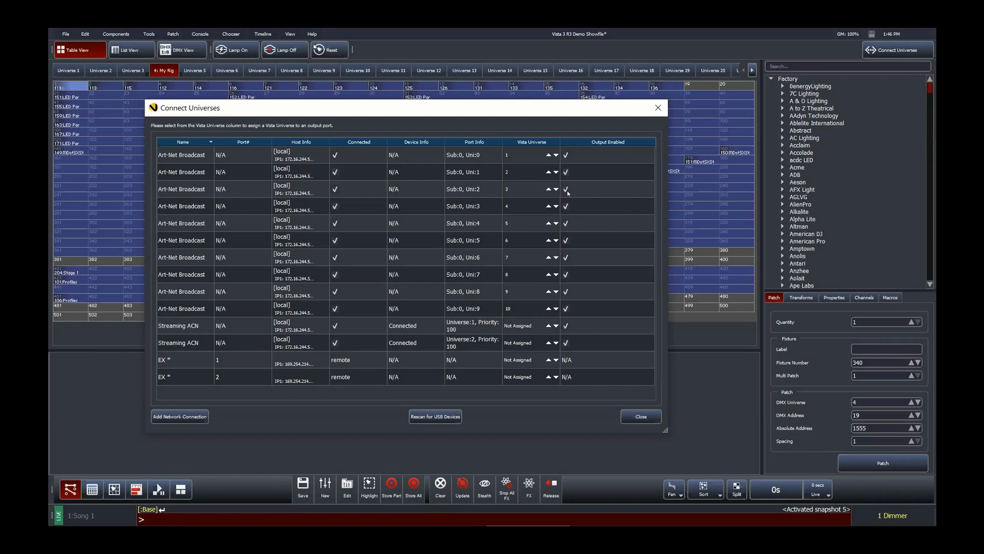
left_click(641, 416)
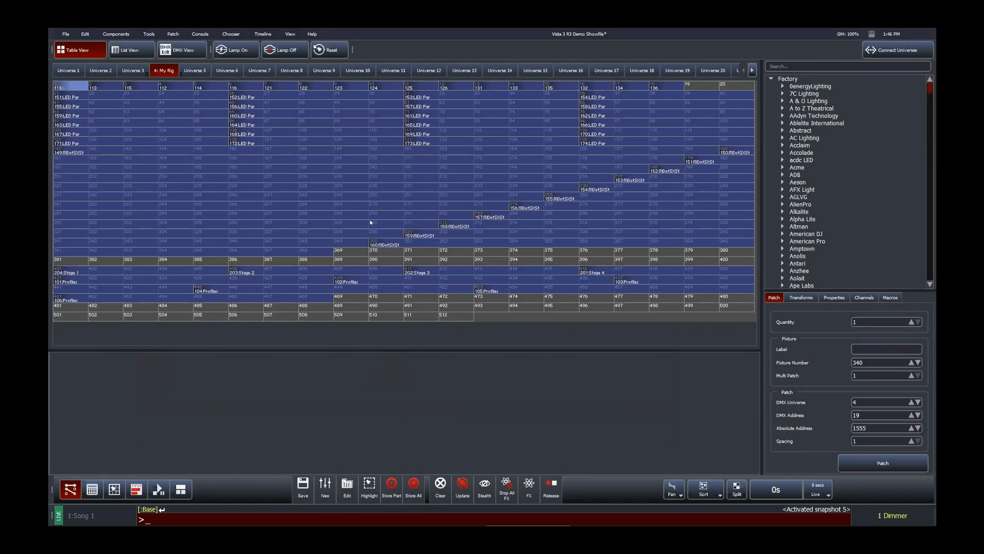
Step: Select MagicDot fixture 160 in the patch table and inspect its Transforms settings
left_click(463, 241)
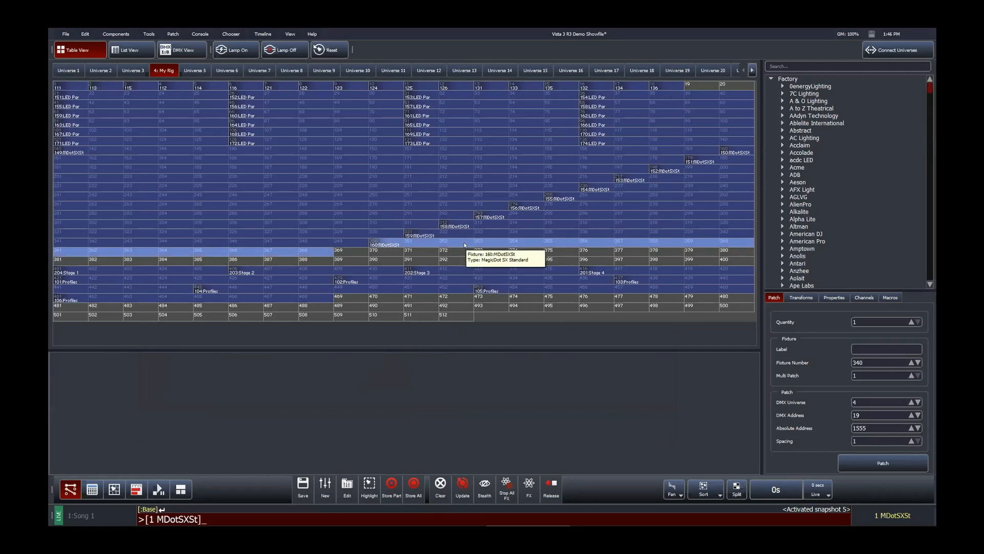
left_click(802, 297)
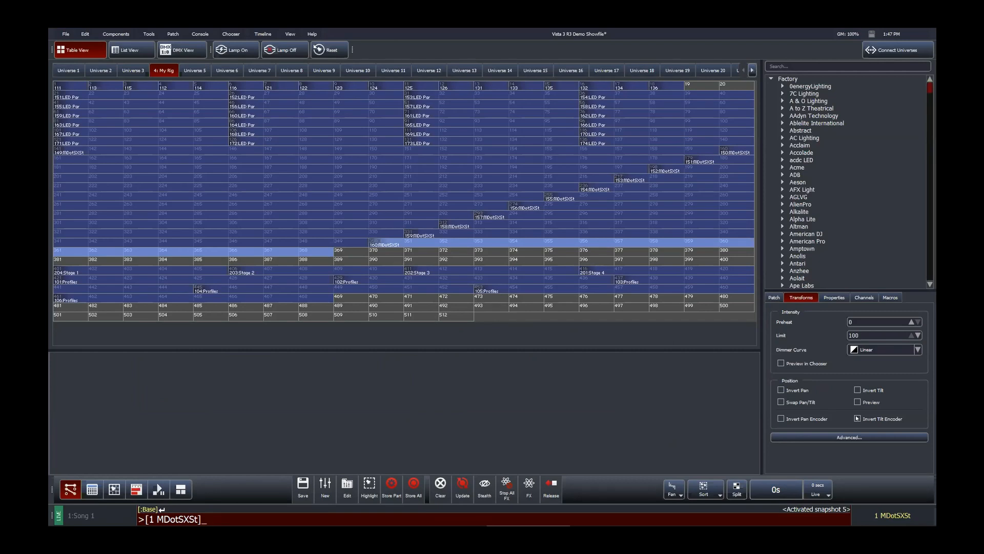
left_click(354, 254)
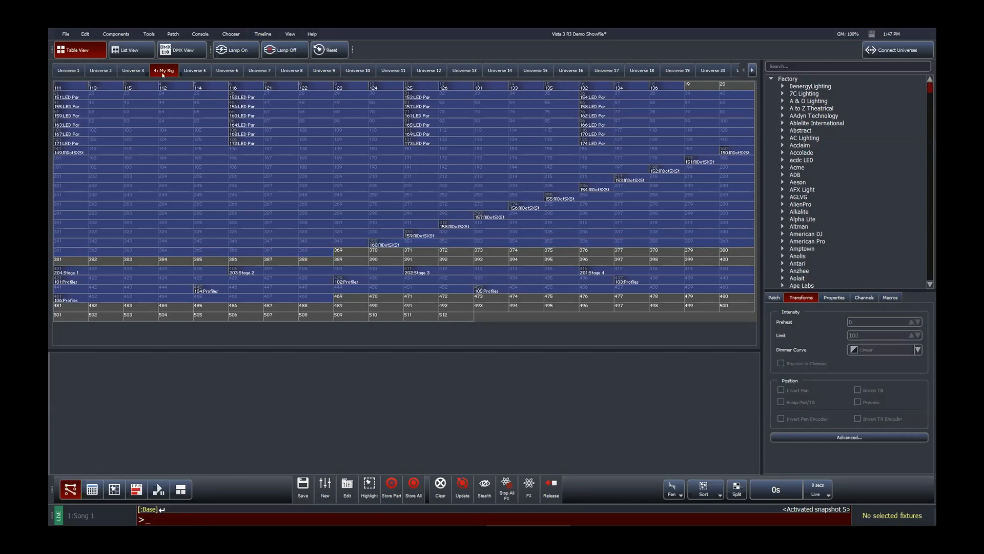
Step: Switch to DMX View, browse the dockable window options, and return to Table View
left_click(179, 51)
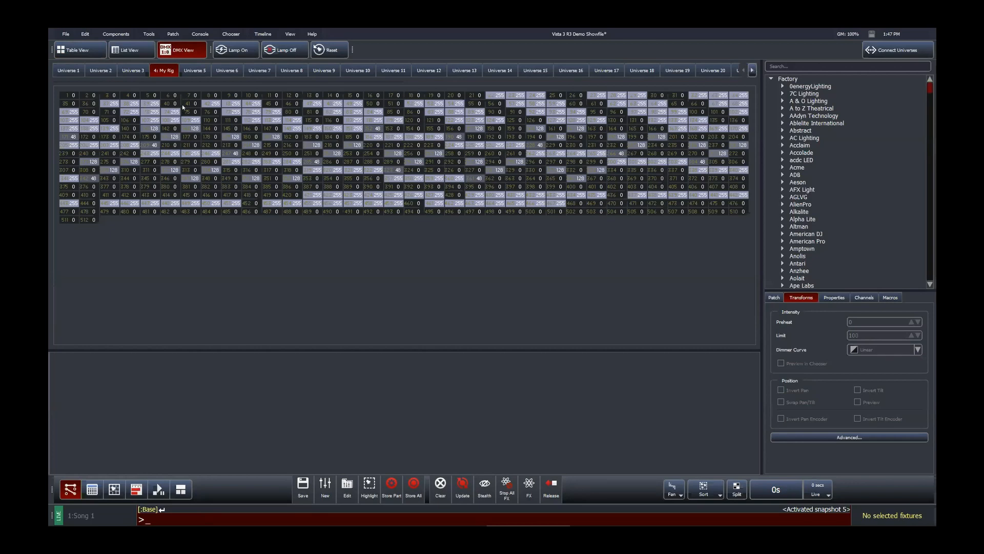
left_click(290, 34)
mouse_move(328, 248)
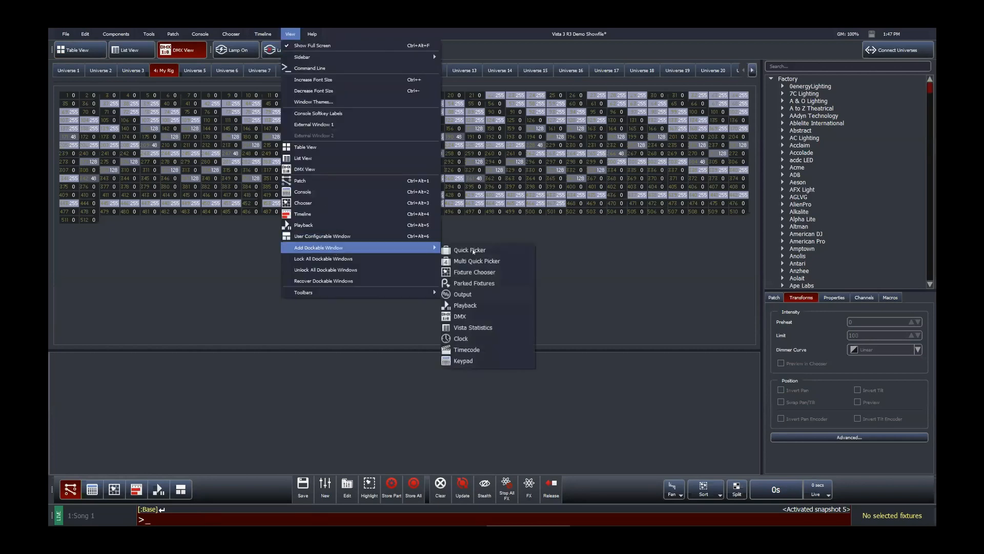
left_click(592, 245)
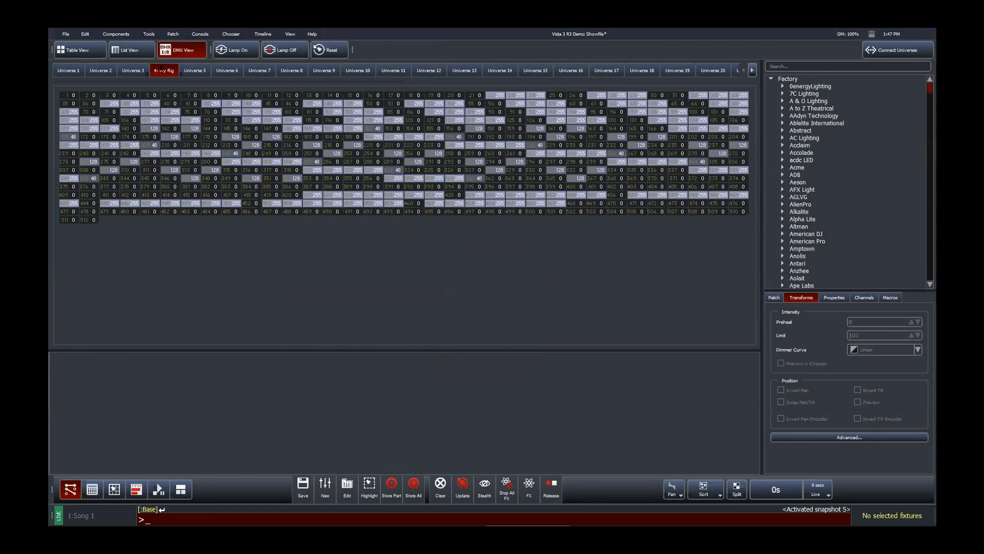
left_click(77, 50)
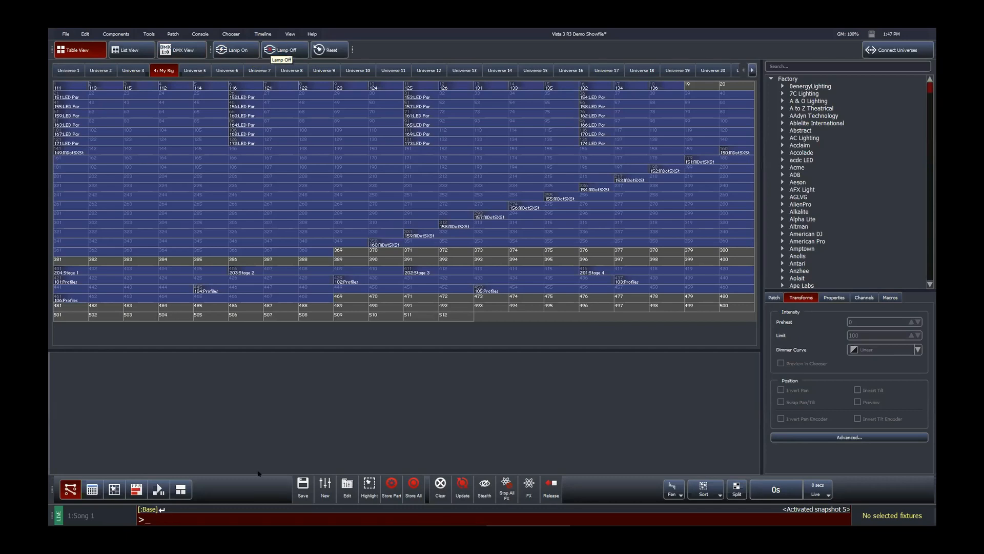
Step: Switch to the plot layout with the Multi Quick Picker and select the 1:Everything view
left_click(114, 489)
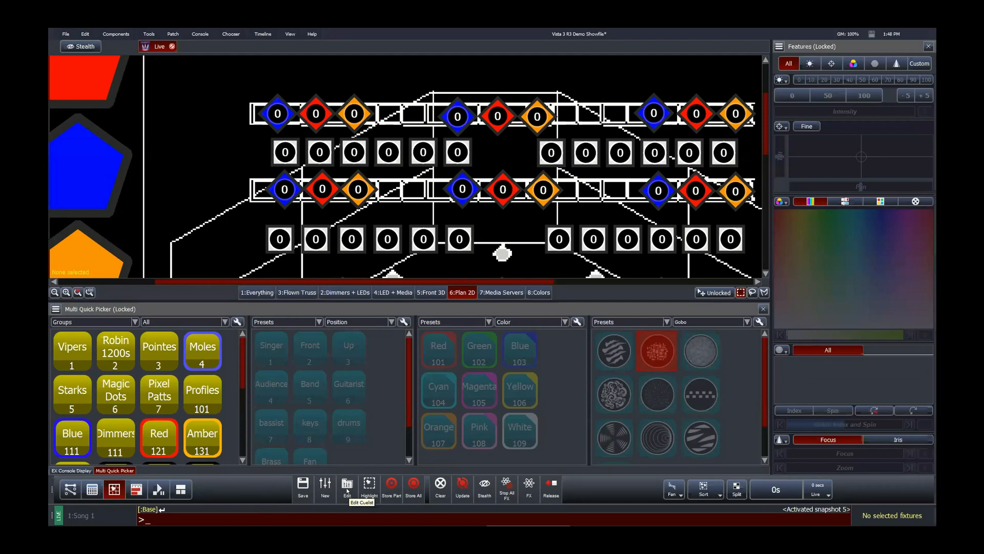
left_click(66, 34)
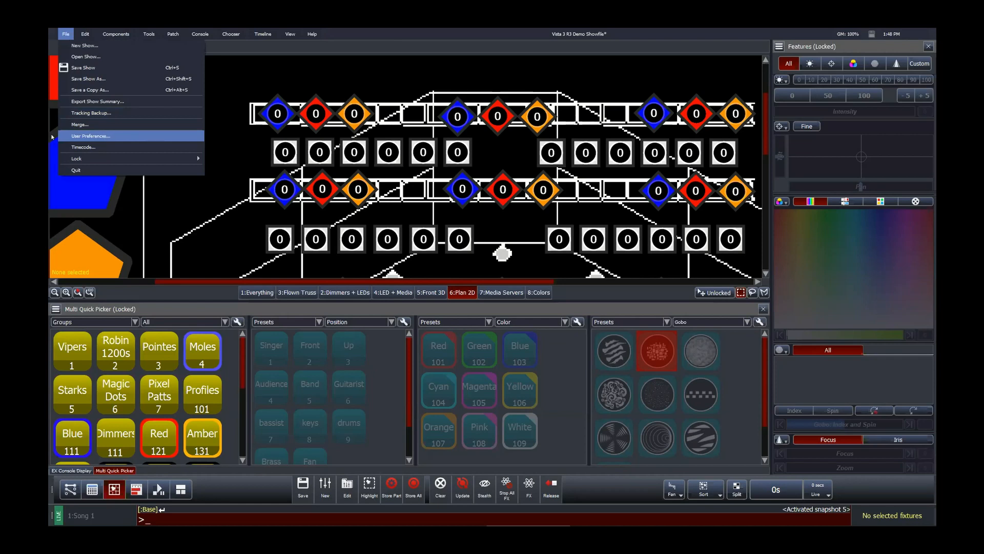
left_click(375, 68)
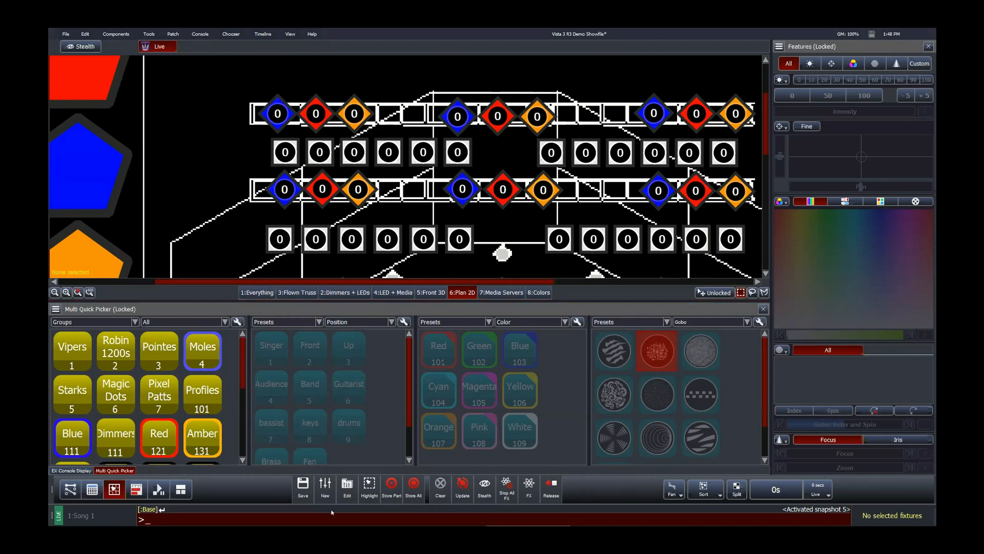
left_click(259, 292)
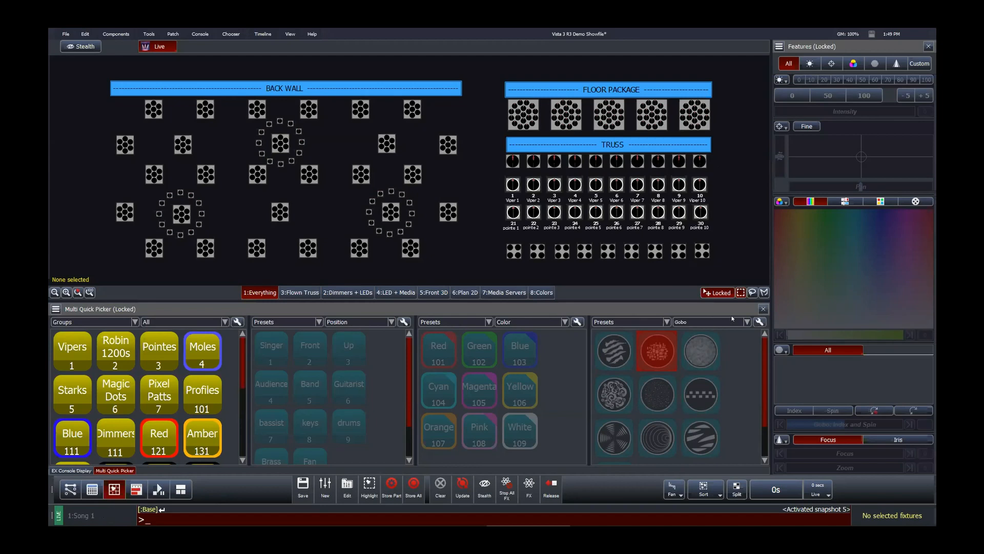
Step: Open cuelist 1 Song 1 for editing
left_click(349, 489)
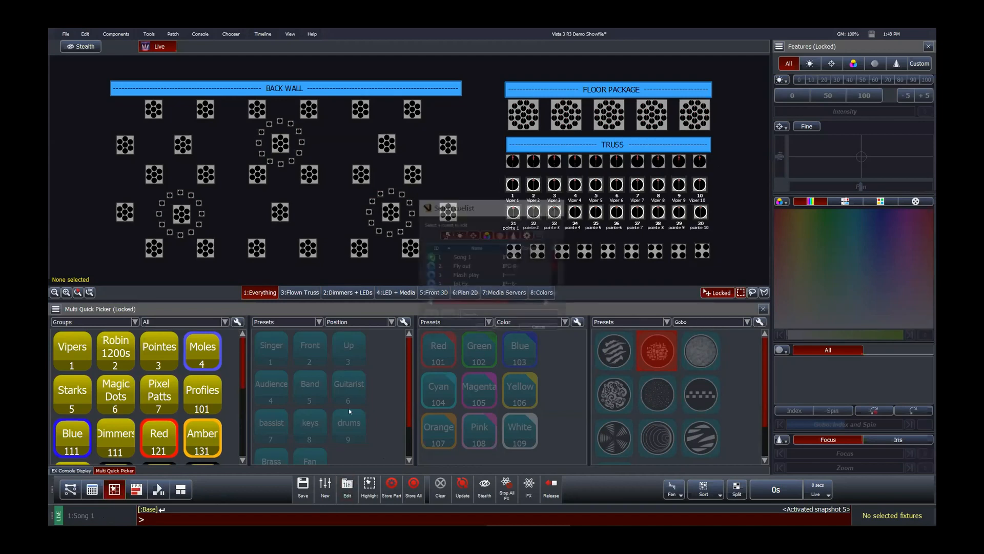
left_click(451, 258)
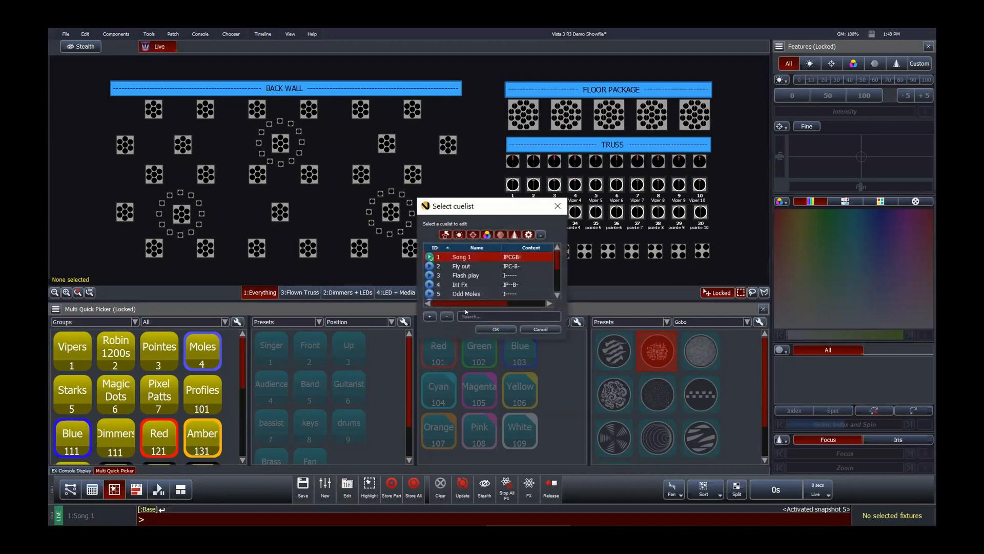
left_click(494, 329)
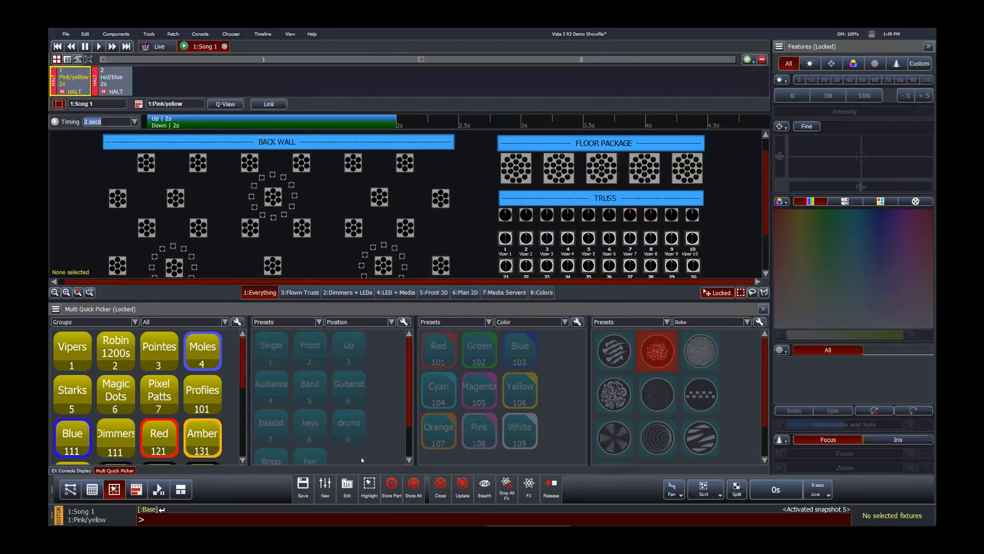
Step: Open the White bump cuelist for editing in a second editor tab
left_click(347, 489)
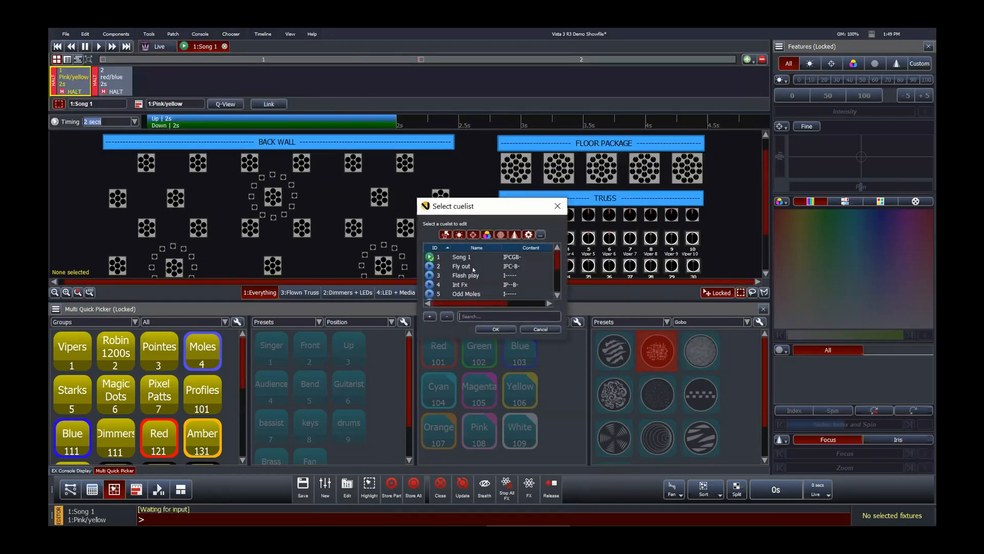
scroll(482, 283, "down", 2)
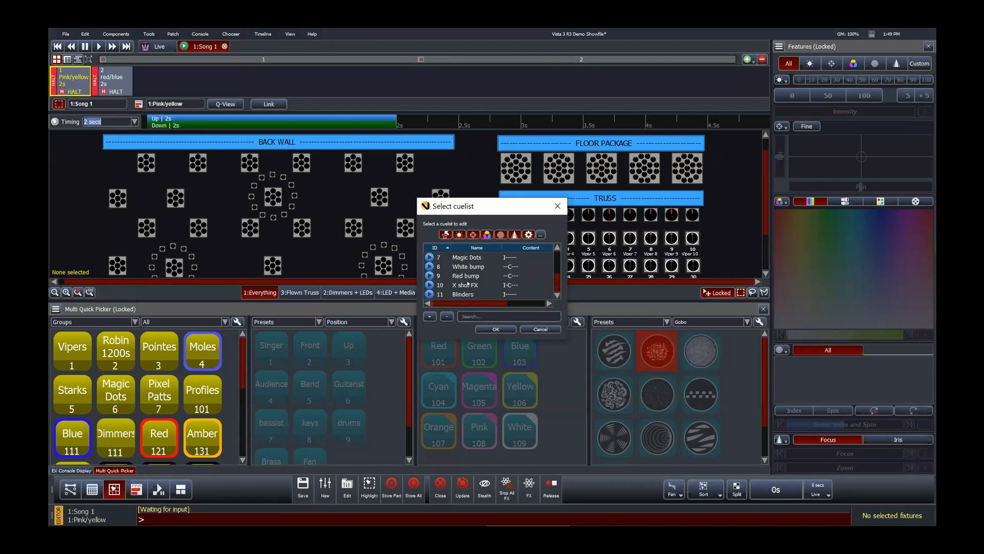
left_click(466, 267)
left_click(495, 328)
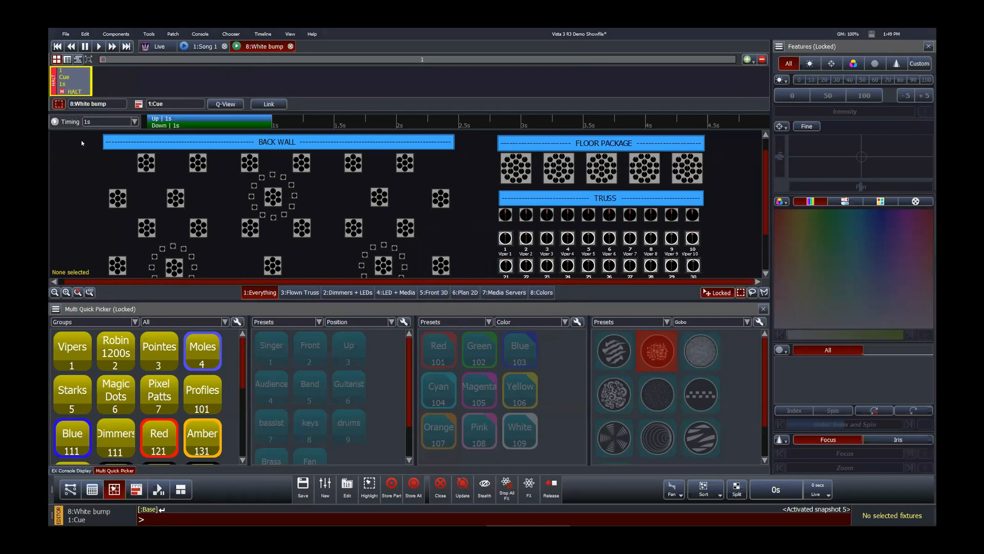
Step: Compare the Song 1 and White bump editor tabs in the plot and console layouts, and select the Song 1 cuelist
left_click(92, 489)
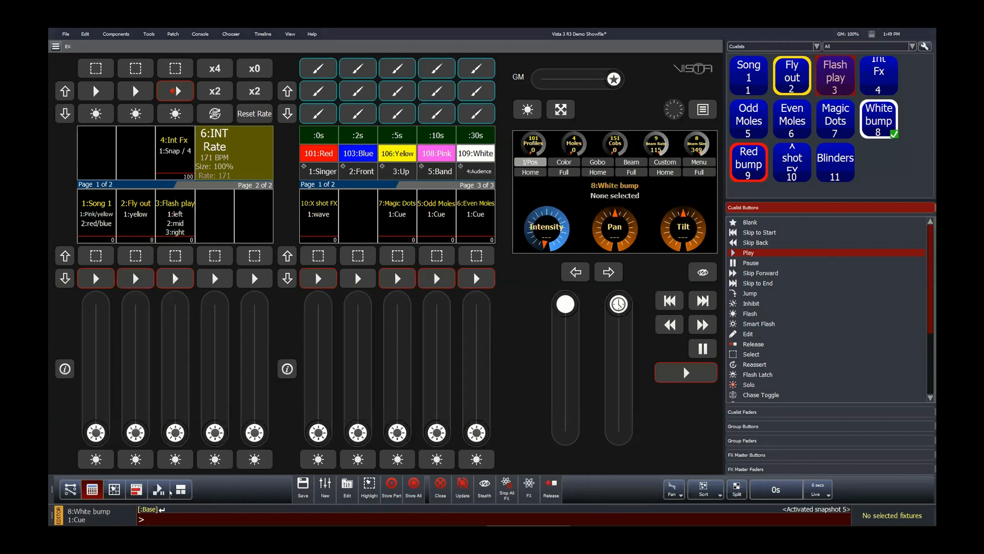
left_click(117, 489)
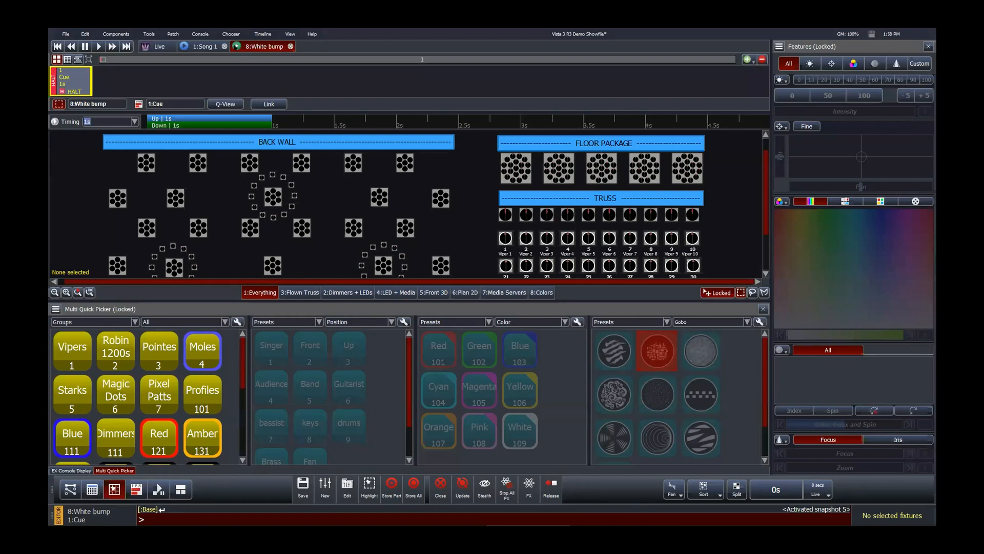
left_click(197, 46)
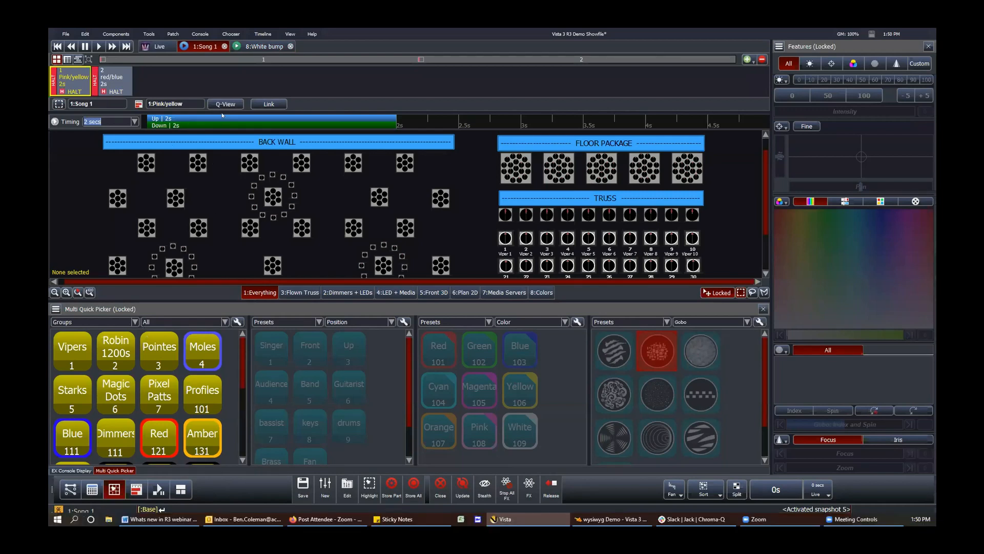
left_click(260, 46)
left_click(199, 46)
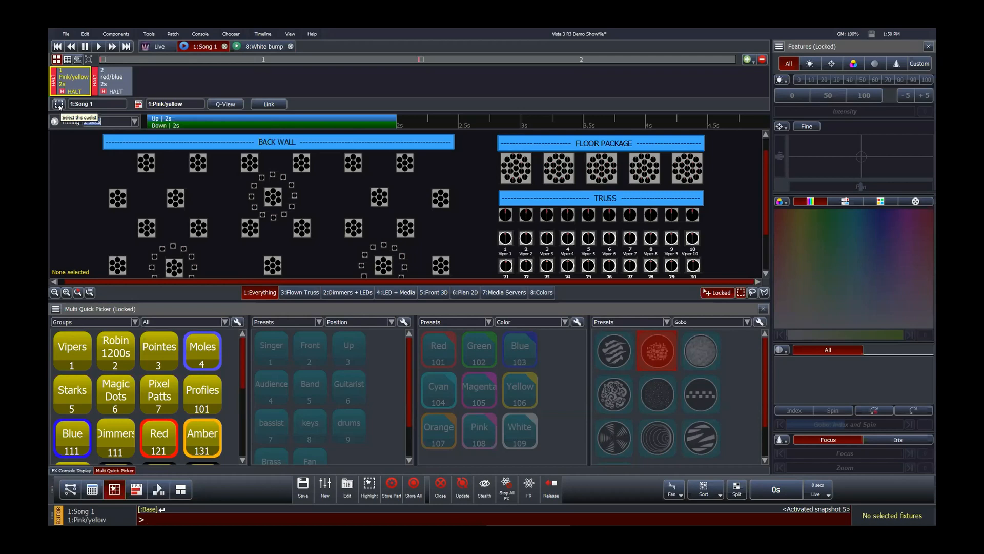
left_click(93, 489)
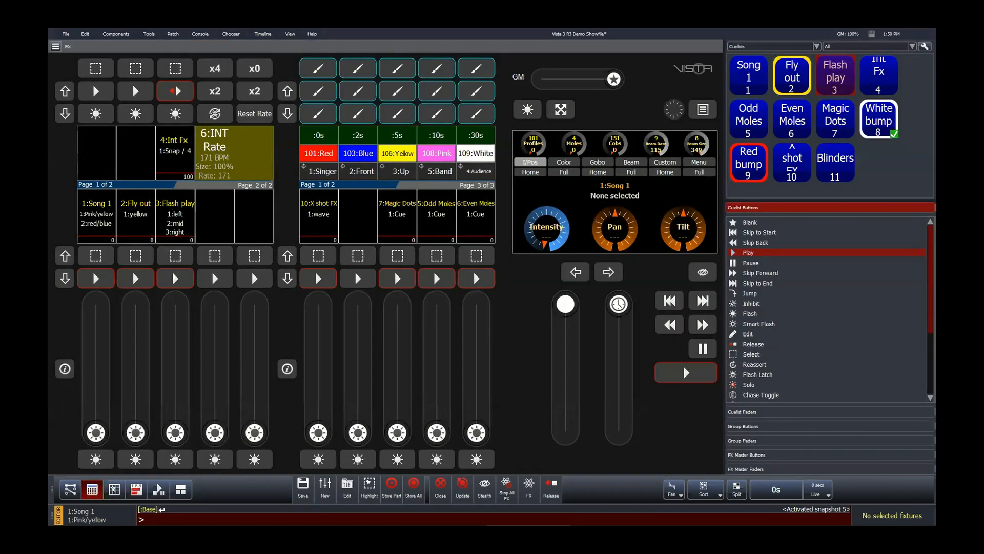
left_click(115, 488)
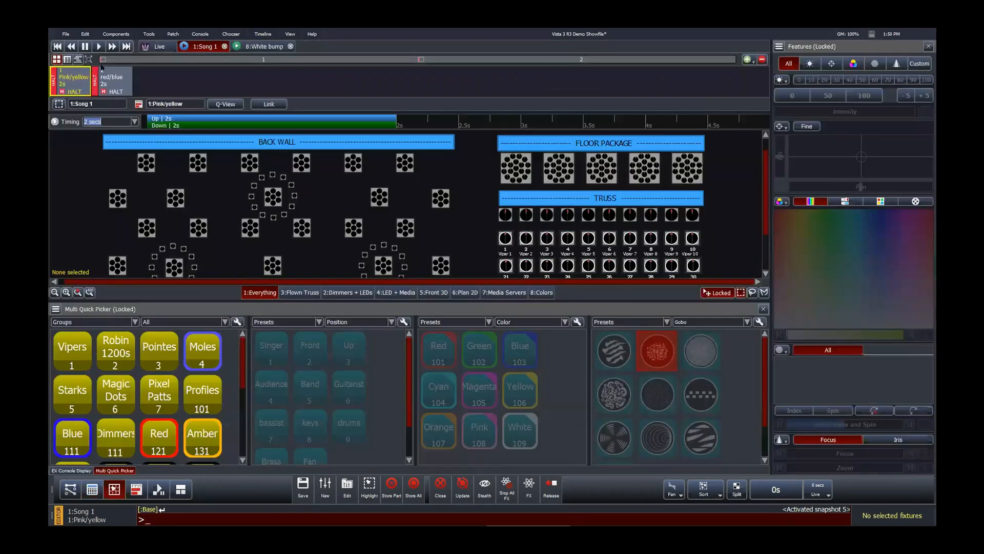
left_click(59, 105)
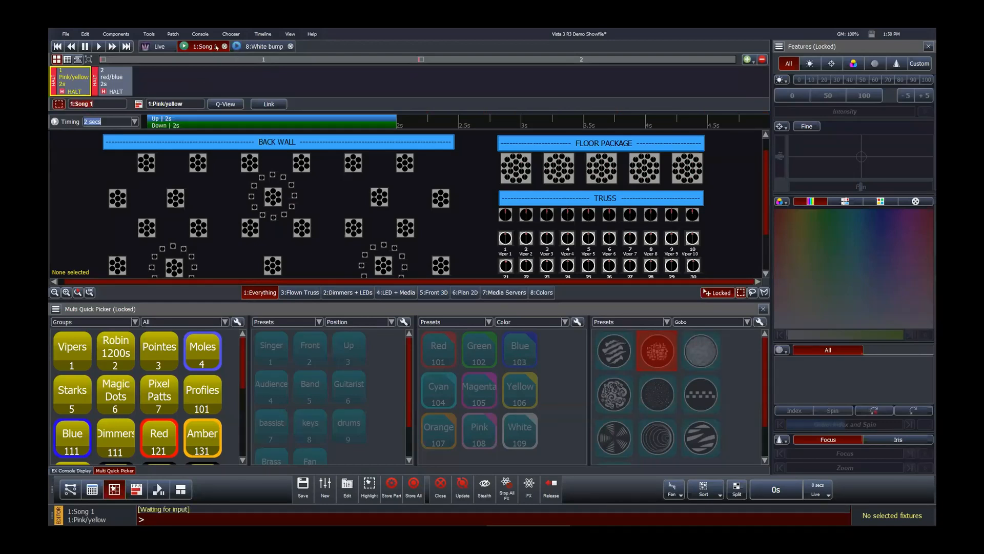
Step: Close the White bump editor tab and reopen the Song 1 cuelist editor
left_click(257, 46)
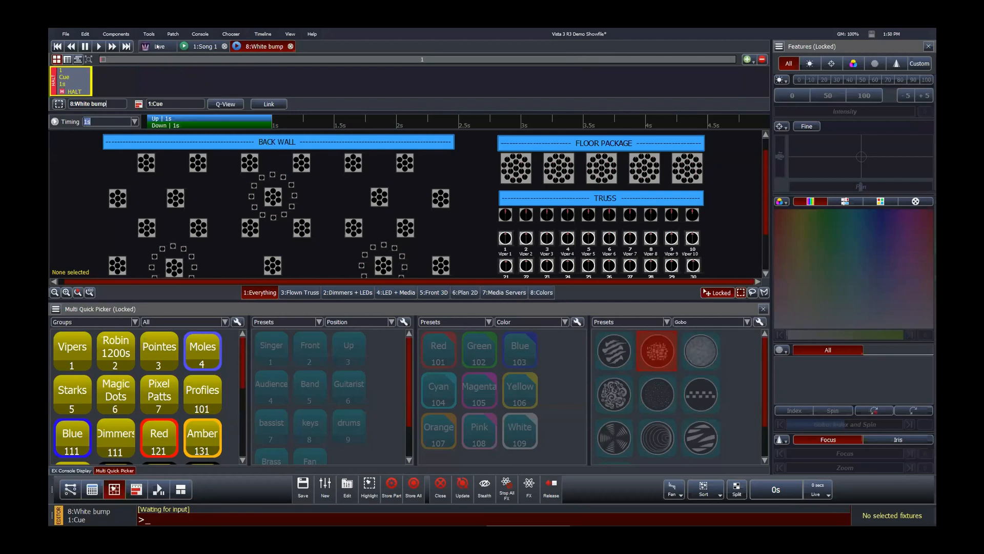
left_click(290, 47)
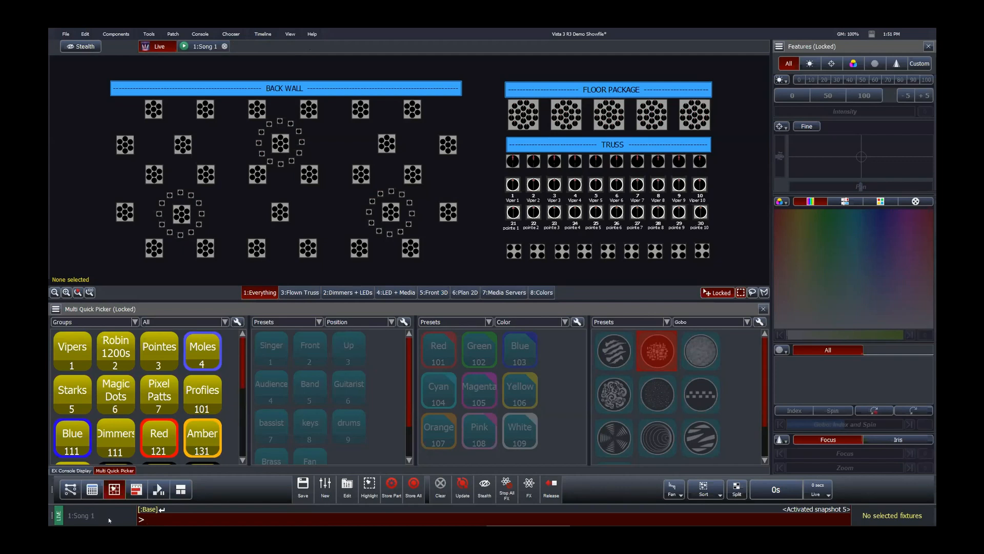
key("s")
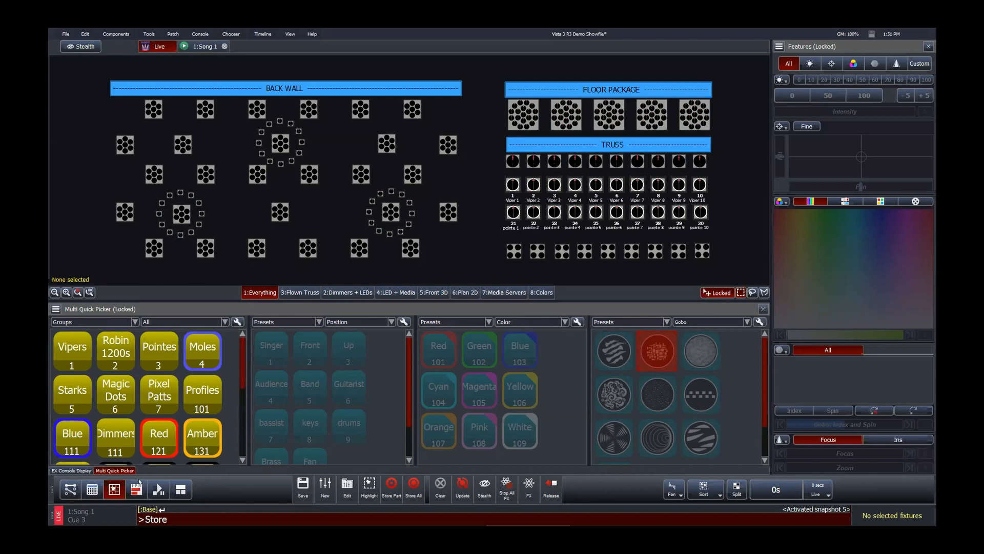
key("Escape")
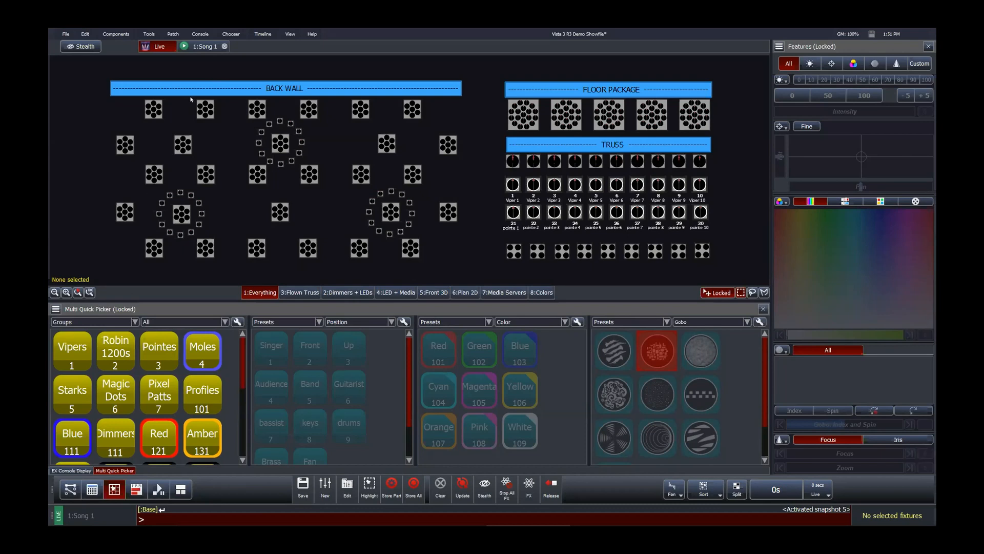
double_click(207, 47)
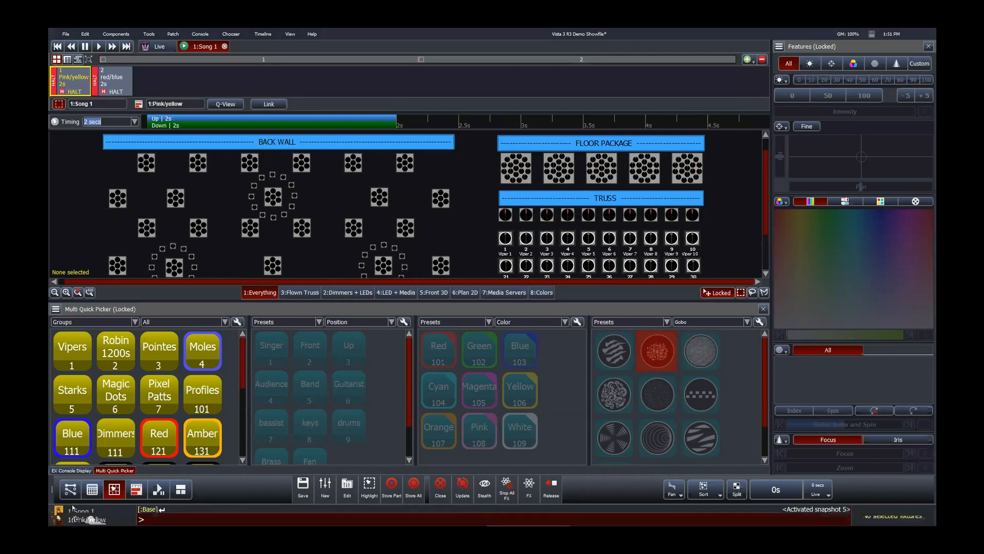
Step: Open the Flash play cuelist for editing alongside Song 1
left_click(348, 486)
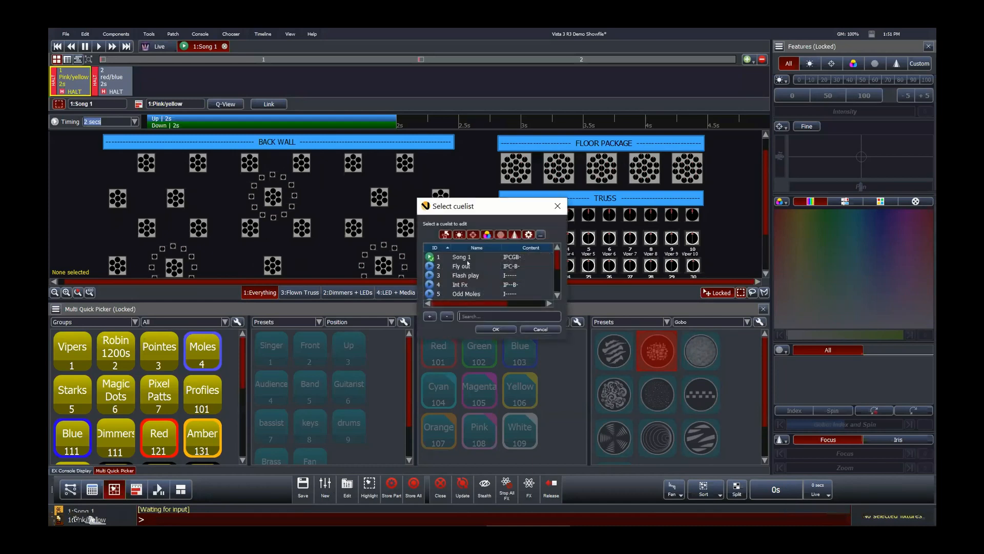
left_click(467, 275)
left_click(489, 329)
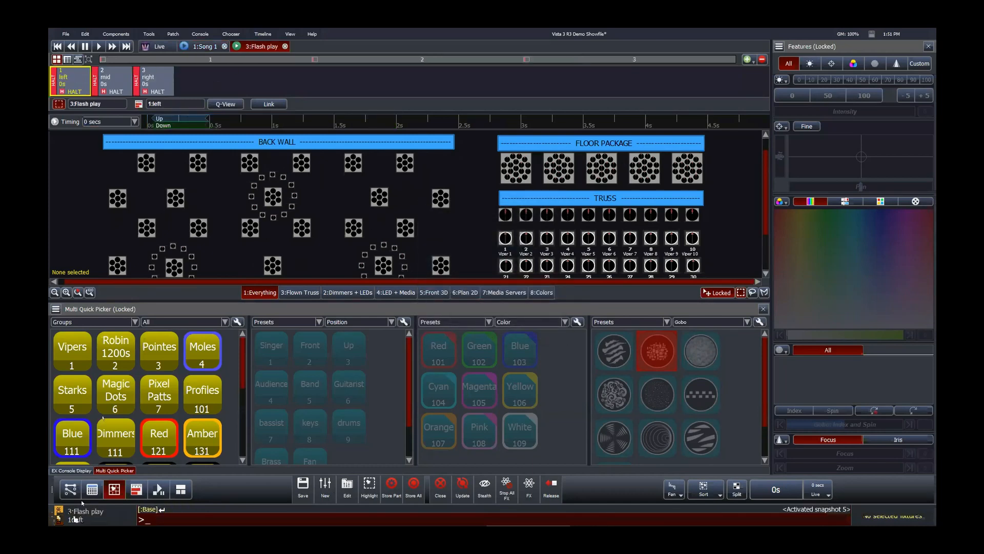
Step: Switch back and forth between the Song 1 and Flash play editor tabs
left_click(220, 47)
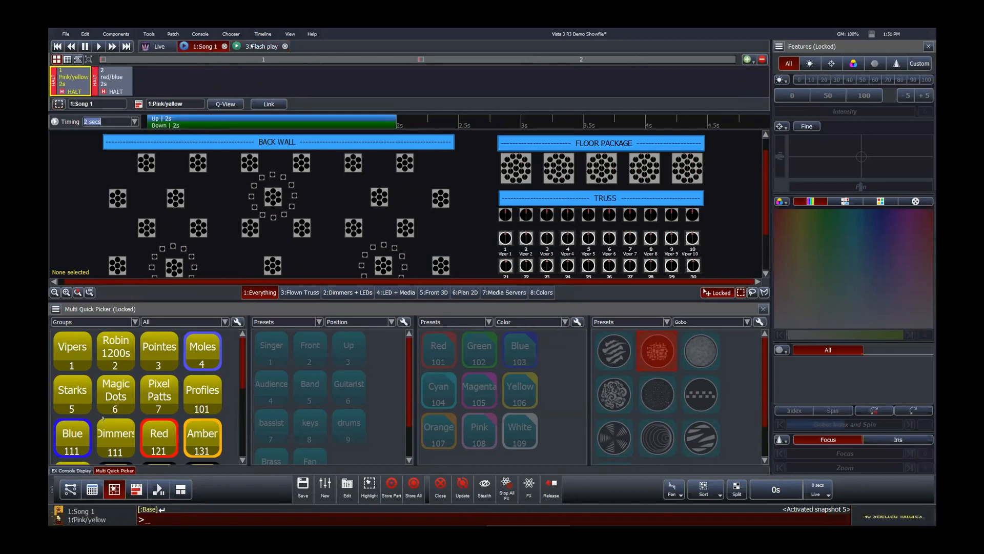
left_click(251, 46)
left_click(210, 47)
left_click(240, 47)
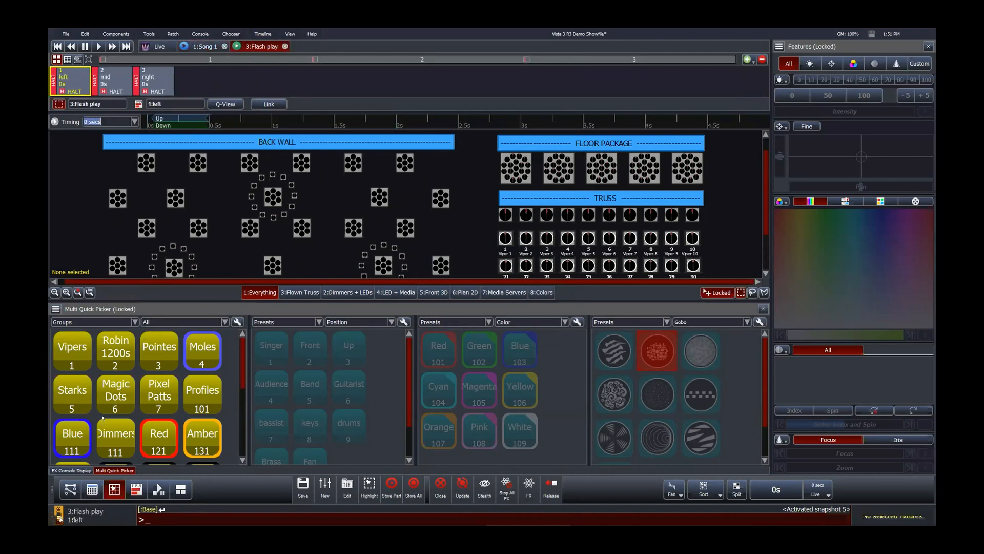
left_click(203, 46)
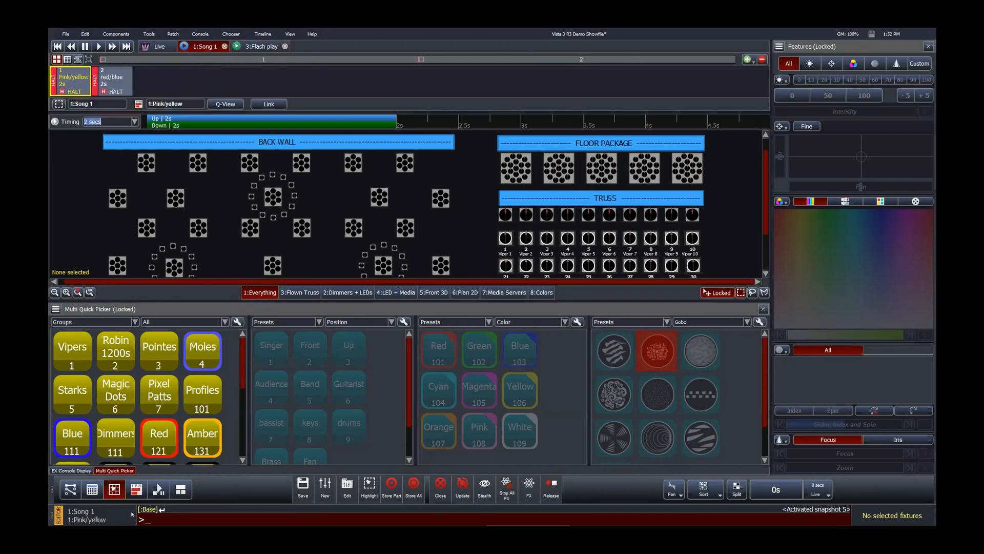
left_click(253, 46)
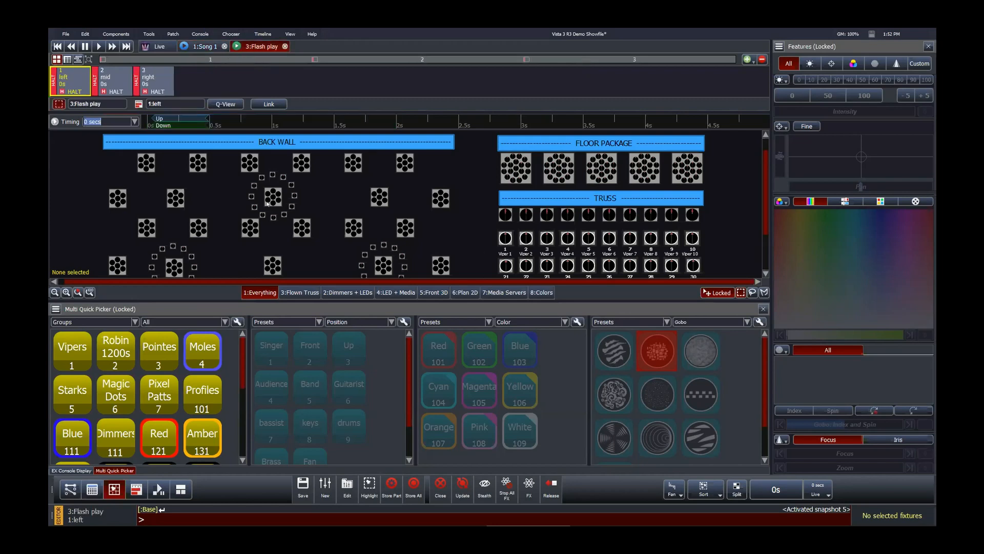
Step: Select the PixPatt4 fixture on the plot, clear the selection, and return to Live mode
left_click(379, 196)
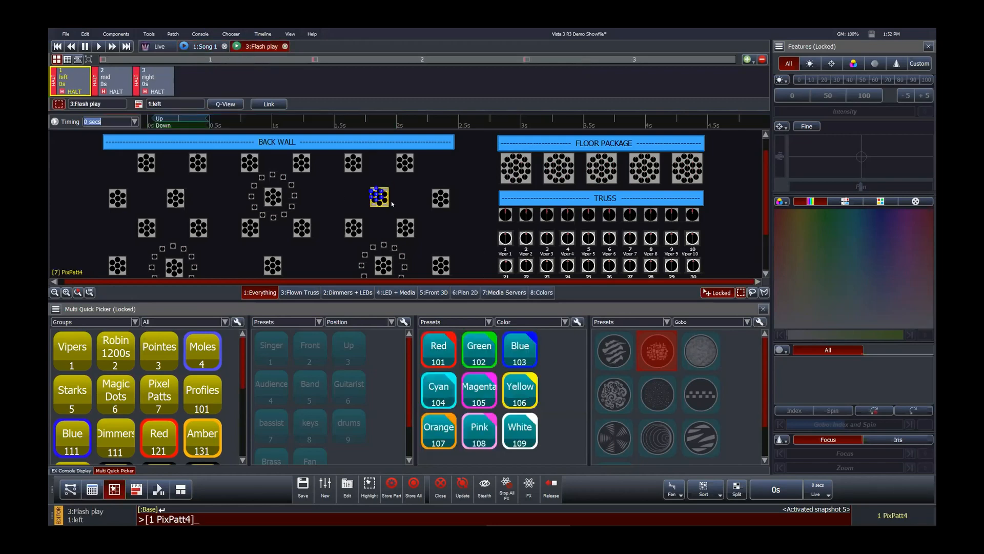
left_click(326, 187)
left_click(210, 46)
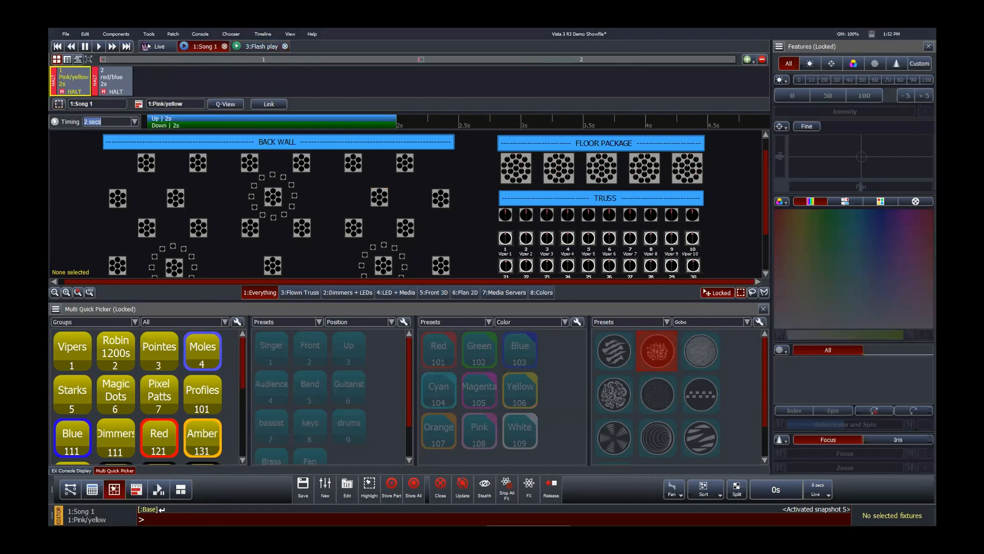
left_click(148, 46)
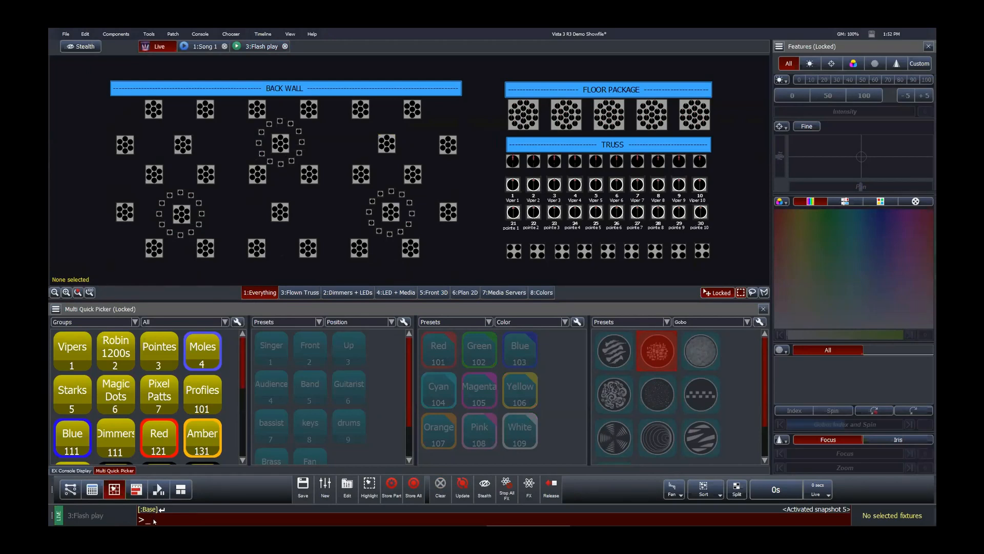
type("Store")
type("c")
type("3:Flash play")
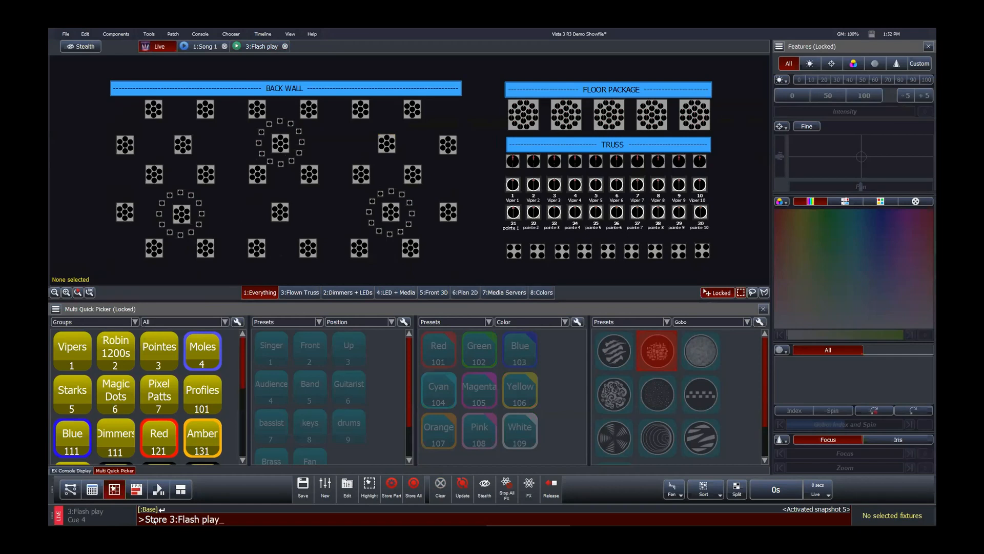
key("BackSpace")
type("1")
key("BackSpace")
key("BackSpace")
key("BackSpace")
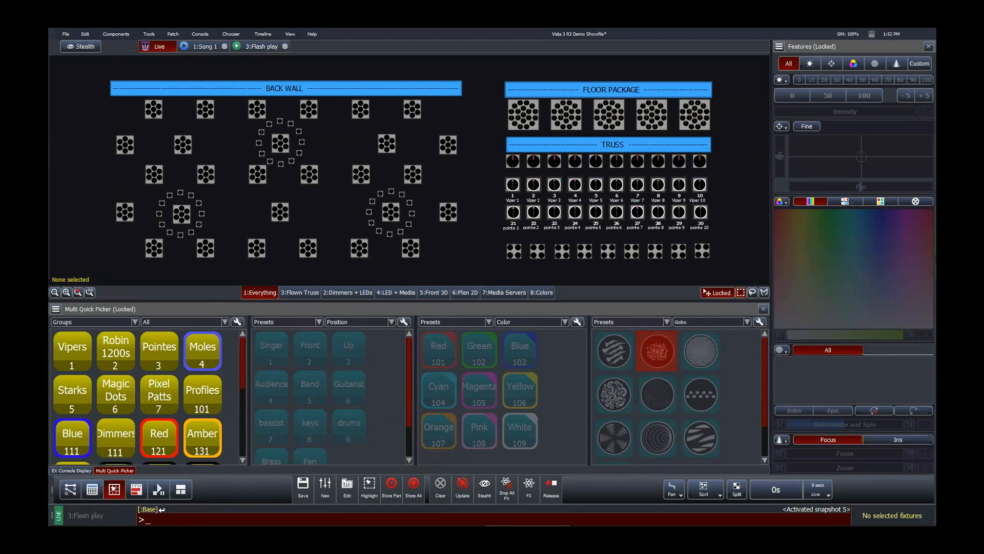
Step: Close the Flash play and Song 1 editor tabs
left_click(285, 47)
left_click(225, 46)
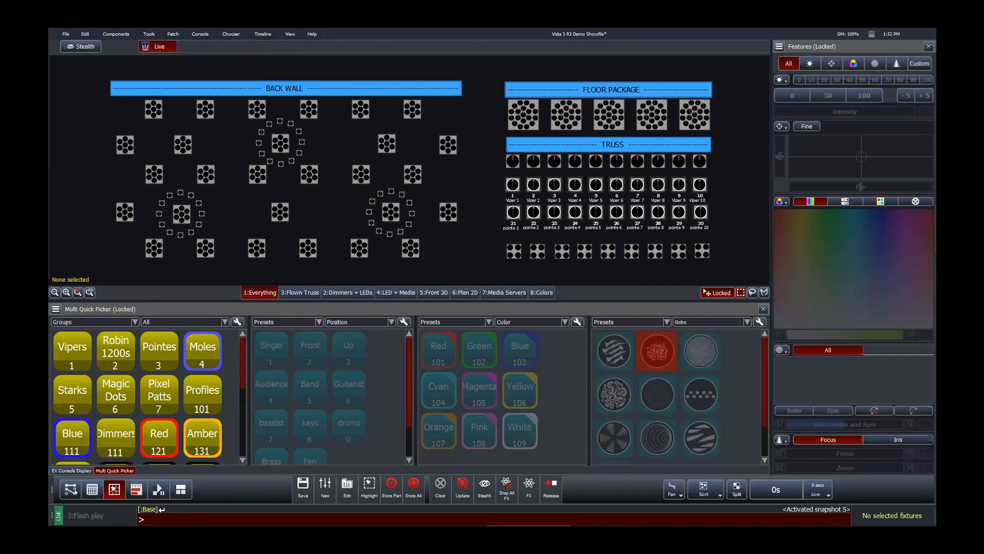
Step: Switch to the console layout and open the playback control encoder page for Flash play
left_click(92, 489)
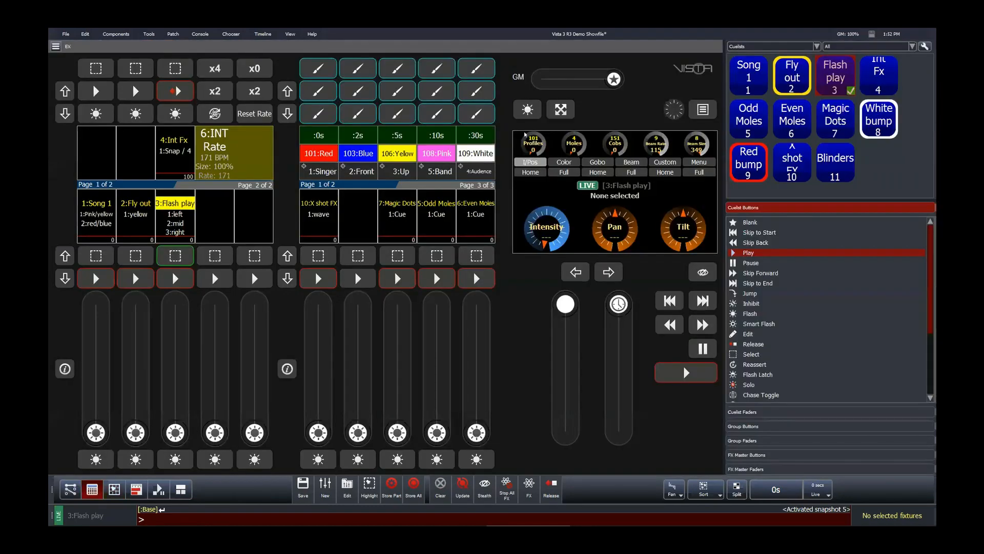
left_click(708, 160)
left_click(533, 172)
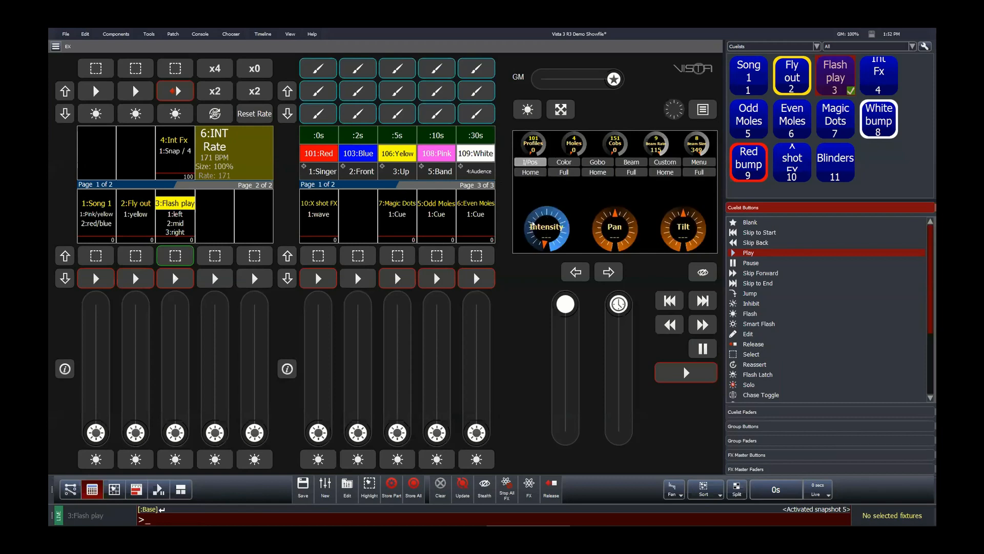
left_click(702, 162)
left_click(567, 172)
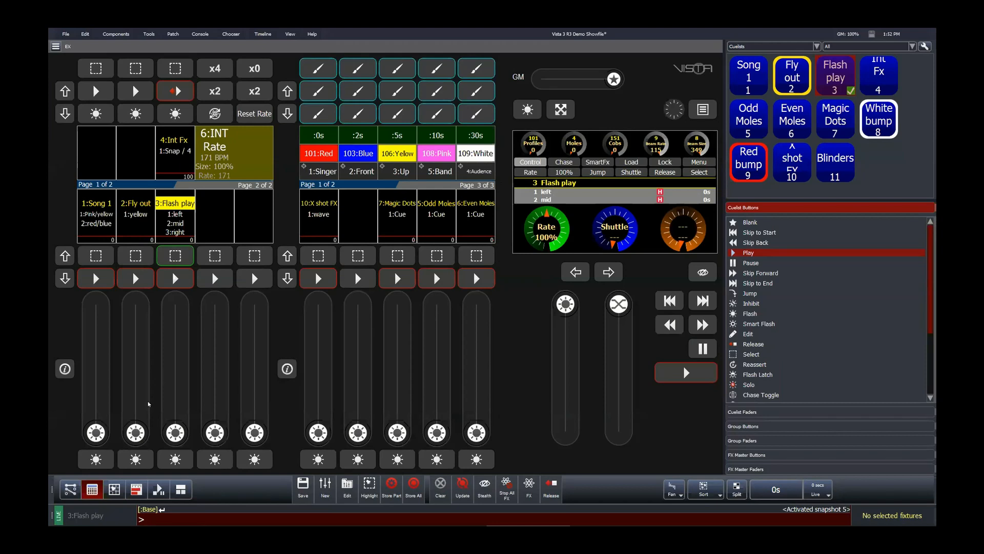
Step: Switch the playback encoders to the Intensity, Pan and Tilt page for Flash play
left_click(114, 489)
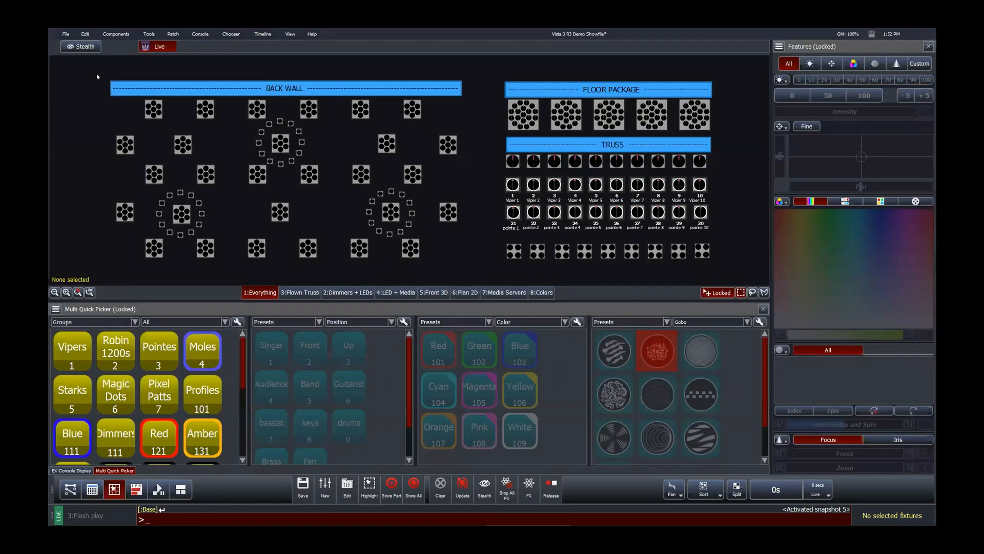
left_click(92, 489)
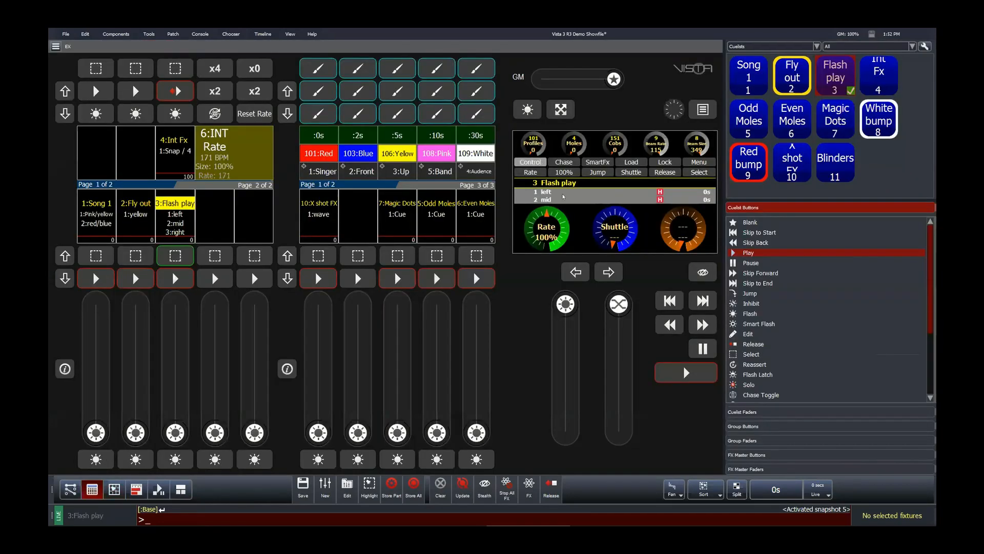
left_click(699, 162)
left_click(531, 173)
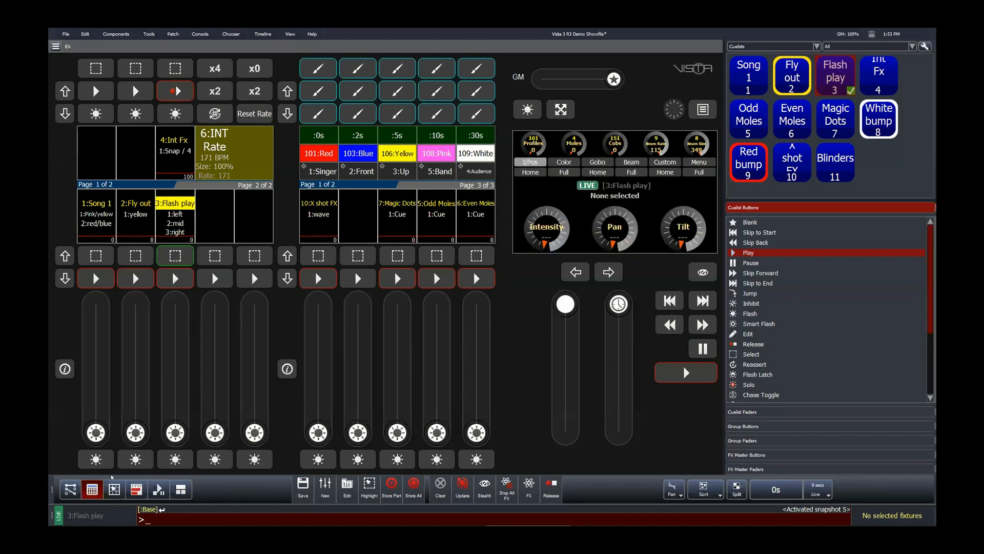
Step: Switch the playback encoders to the SmartFx page showing Size, Rate and Phase
left_click(113, 490)
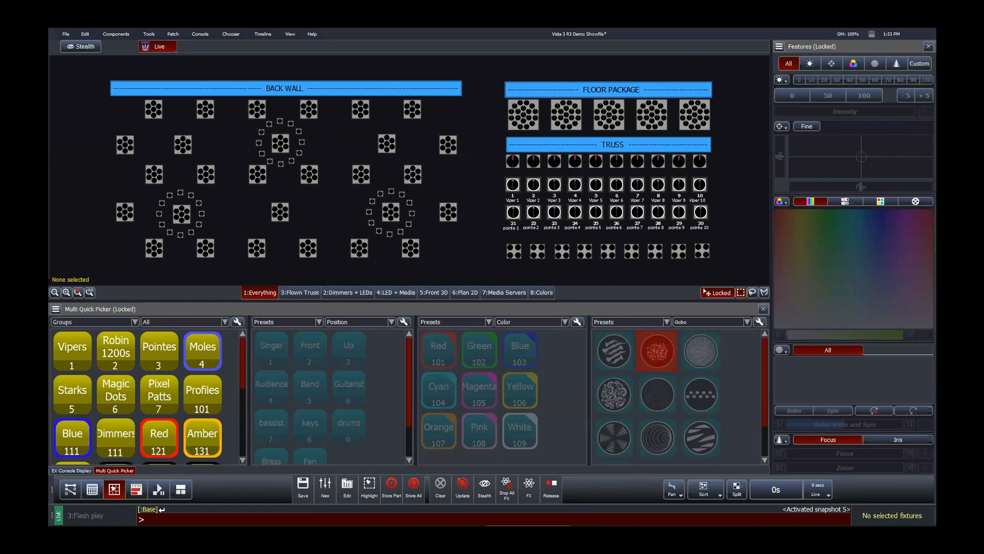
left_click(94, 488)
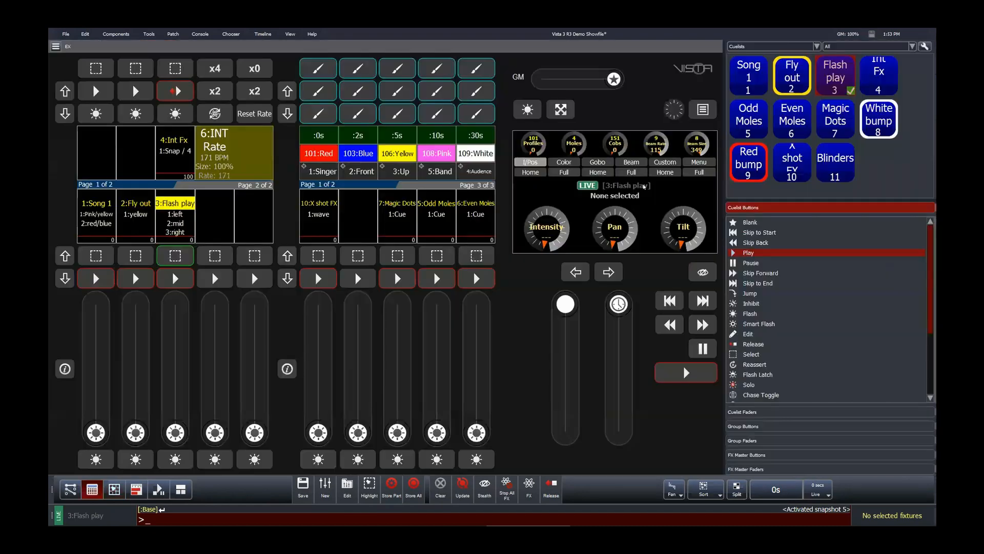
left_click(605, 171)
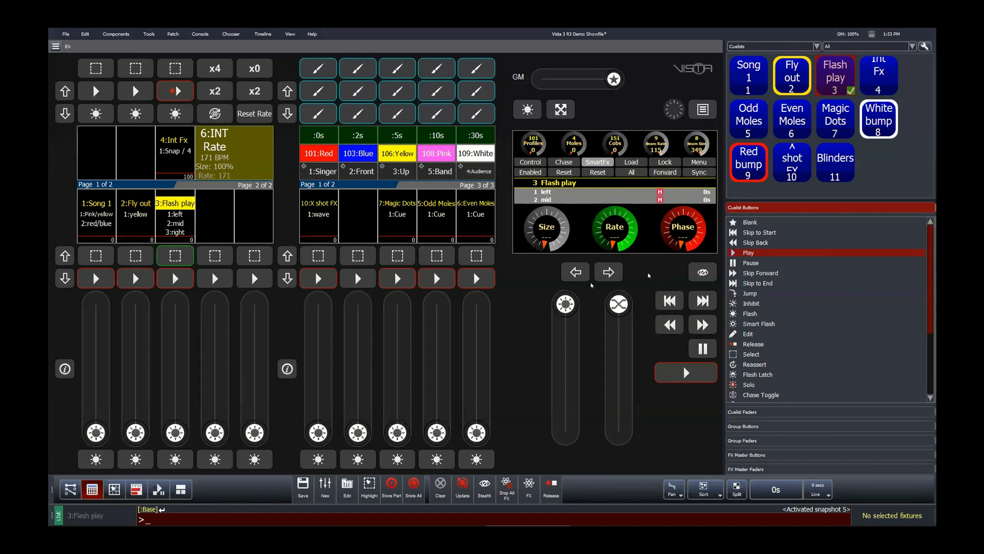
Step: Open the Song 1 cuelist for editing from the plot layout
left_click(113, 489)
left_click(347, 486)
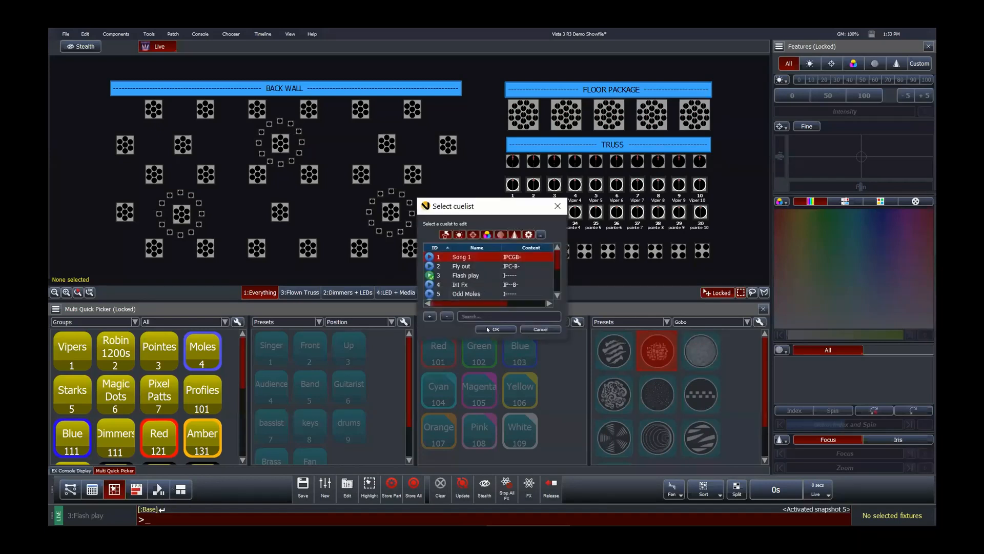
left_click(496, 329)
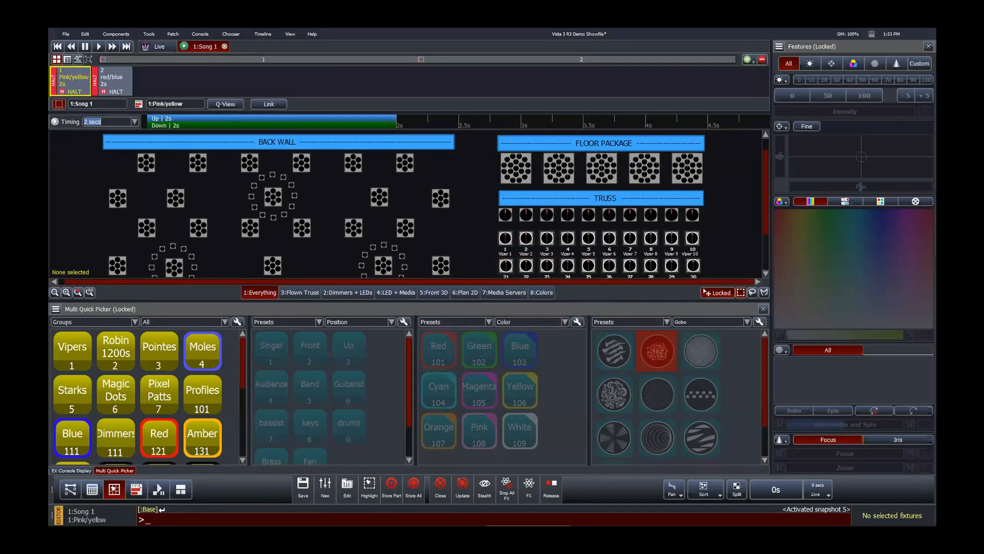
Step: Show the Song 1 cues on the timeline, fit them to view, and step between cues 1 and 2
left_click(140, 485)
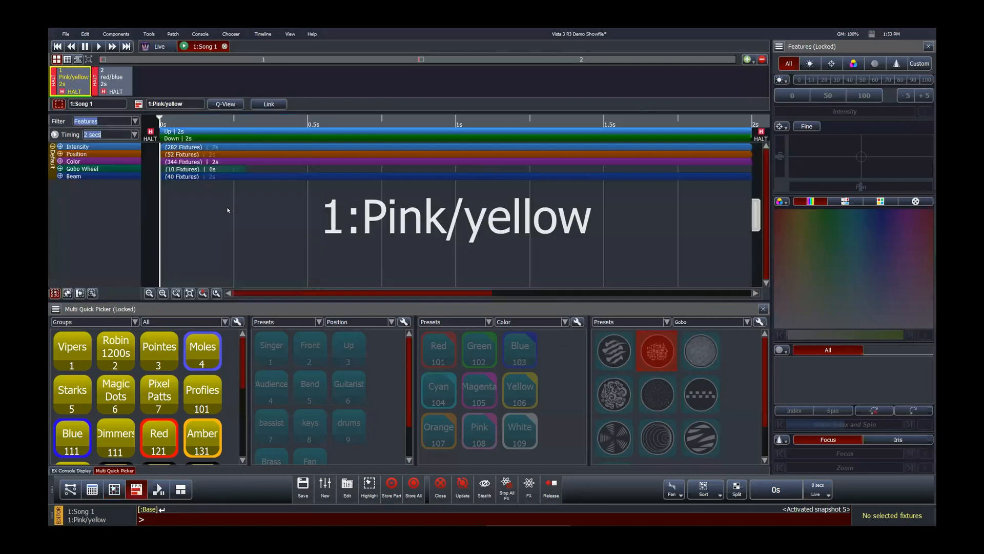
left_click(190, 292)
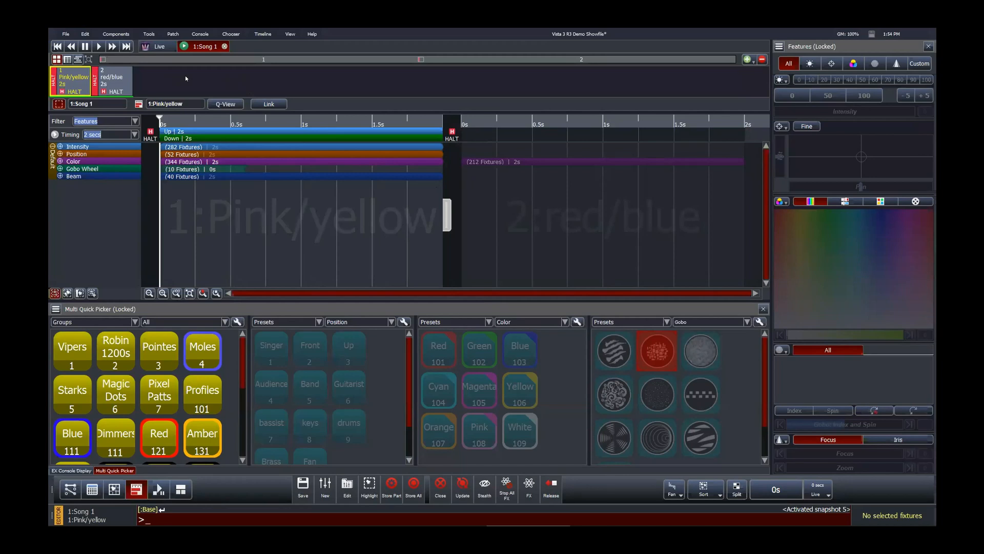
key("shift+Right")
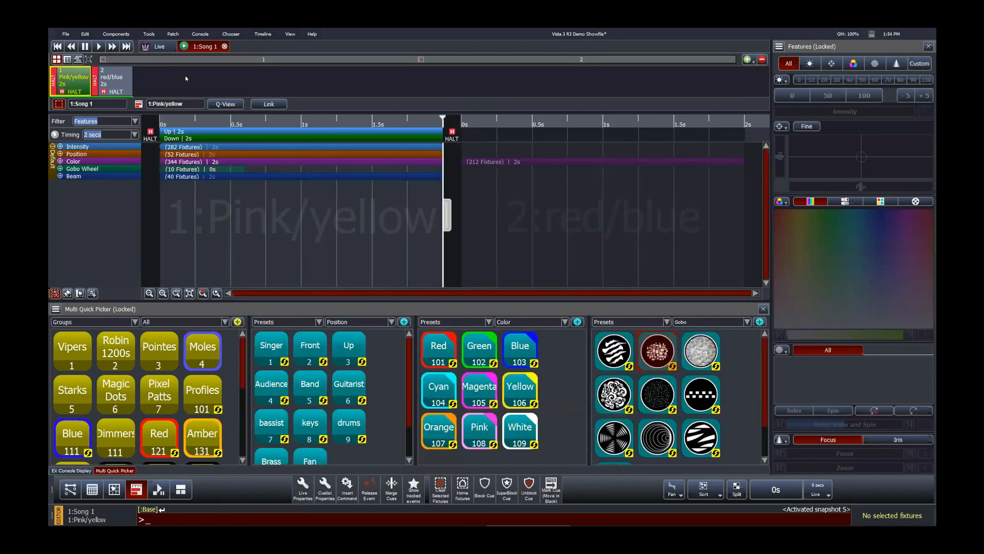
key("Right")
key("Left")
key("Right")
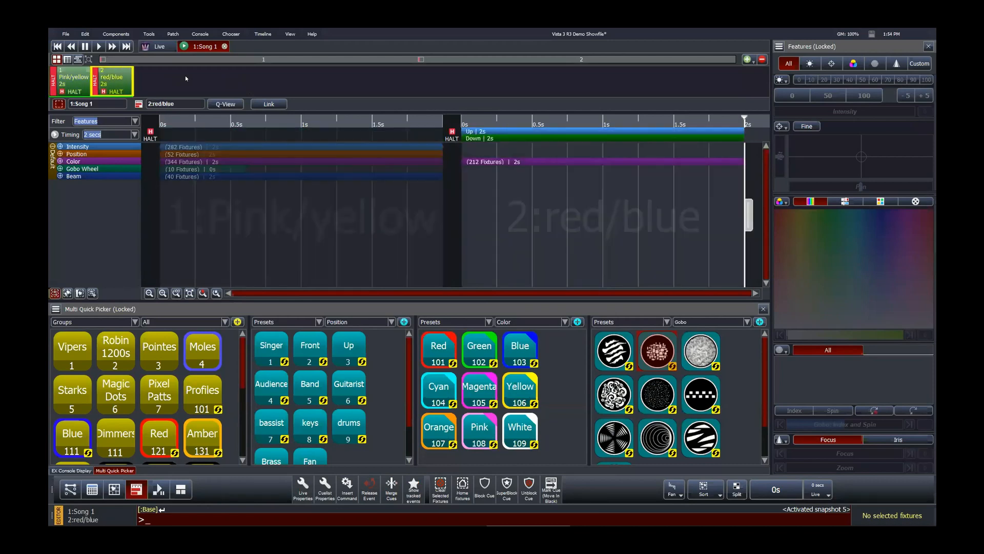
key("Left")
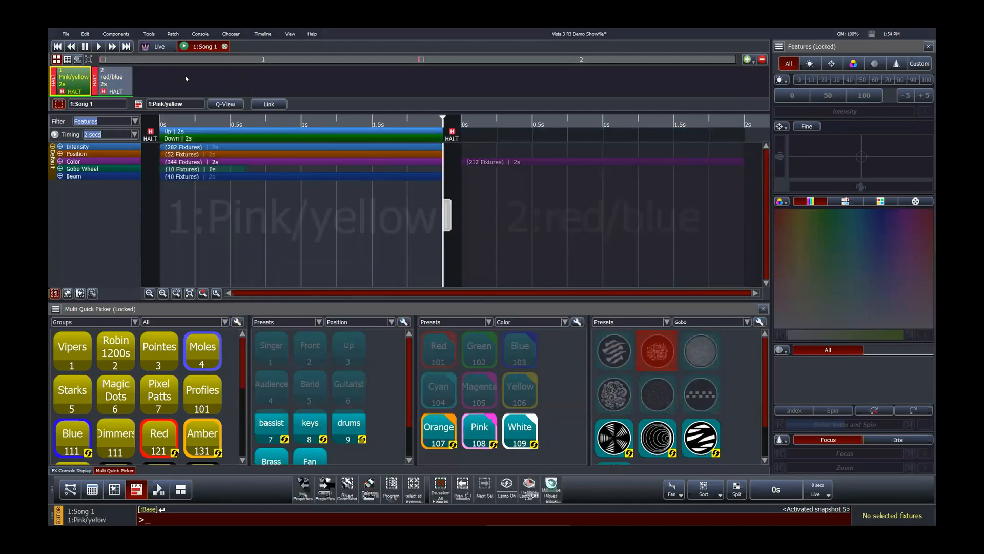
key("Right")
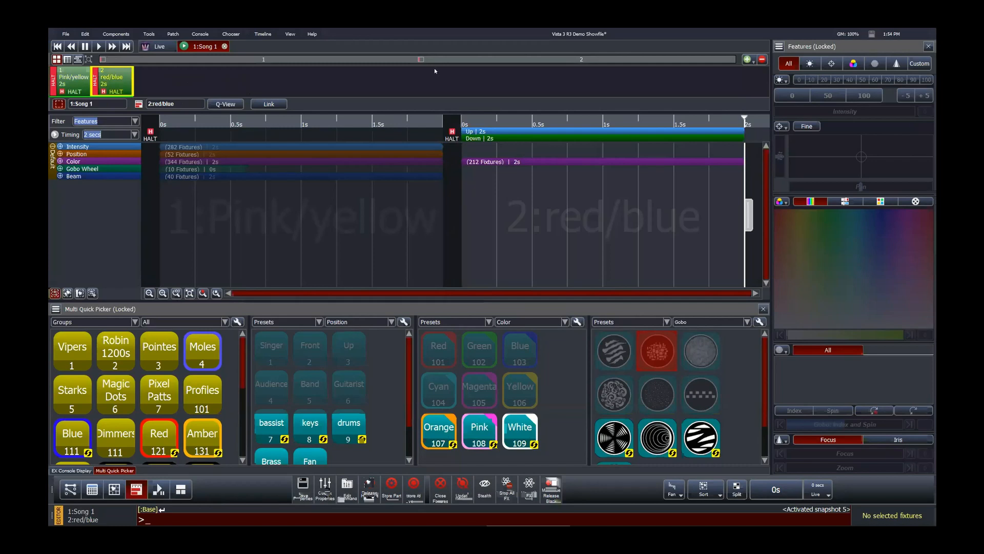
Step: Add six new cues to Song 1, select them all, and step through cues 3 to 6
left_click(746, 59)
left_click(747, 59)
left_click(747, 59)
left_click(746, 59)
left_click(746, 60)
left_click(746, 59)
key("ctrl+Home")
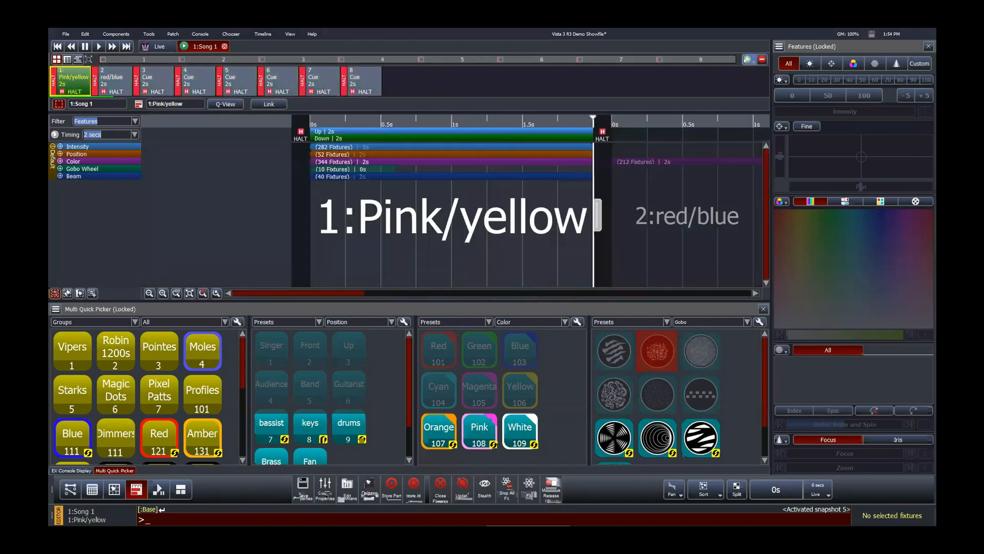
key("shift+End")
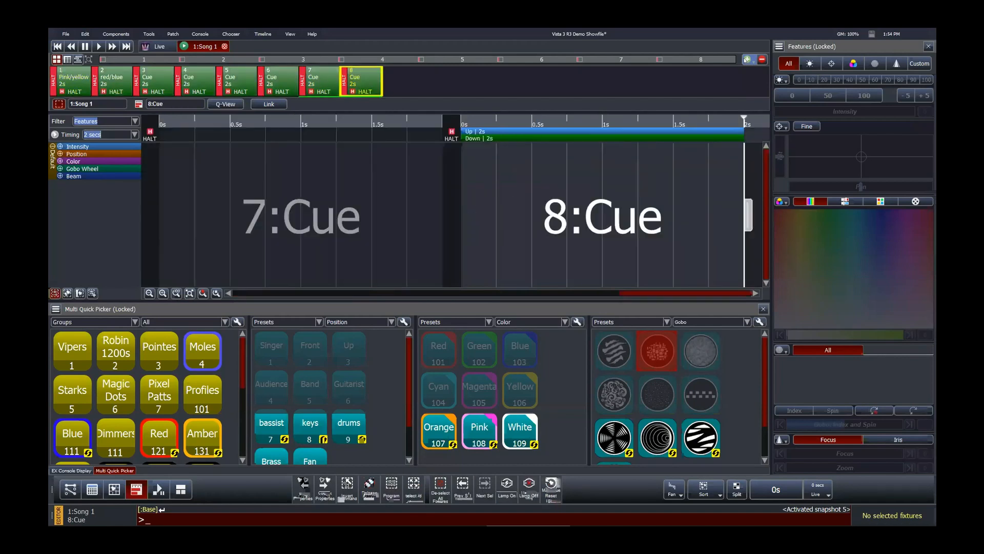
key("Home")
key("Right")
key("Right")
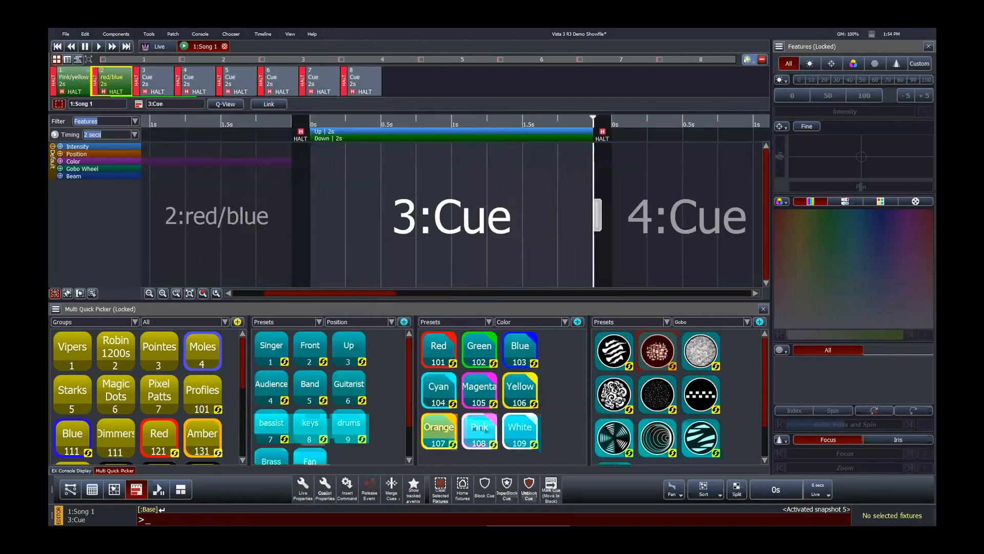
key("Right")
key("Right")
key("Right")
key("Right")
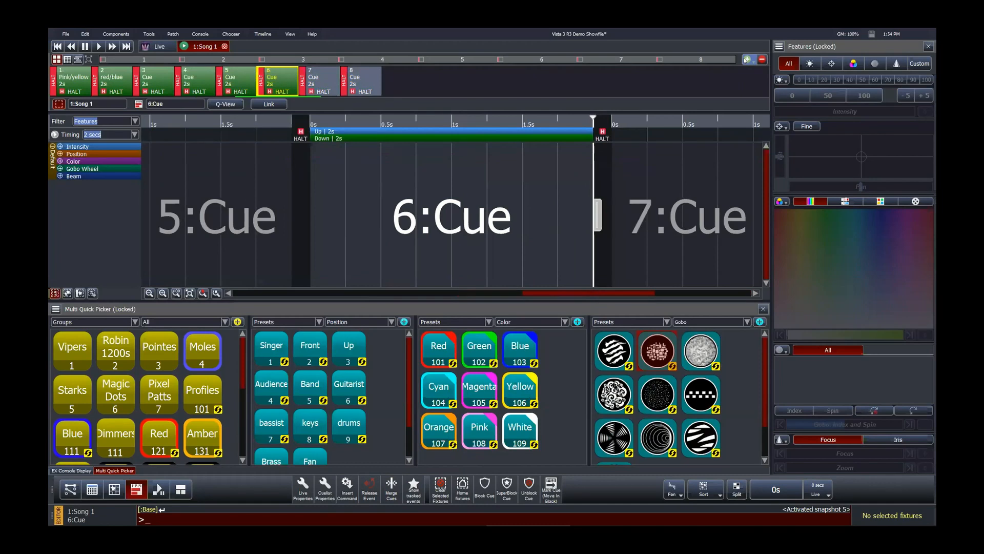
key("Left")
key("Left")
key("Left")
key("Left")
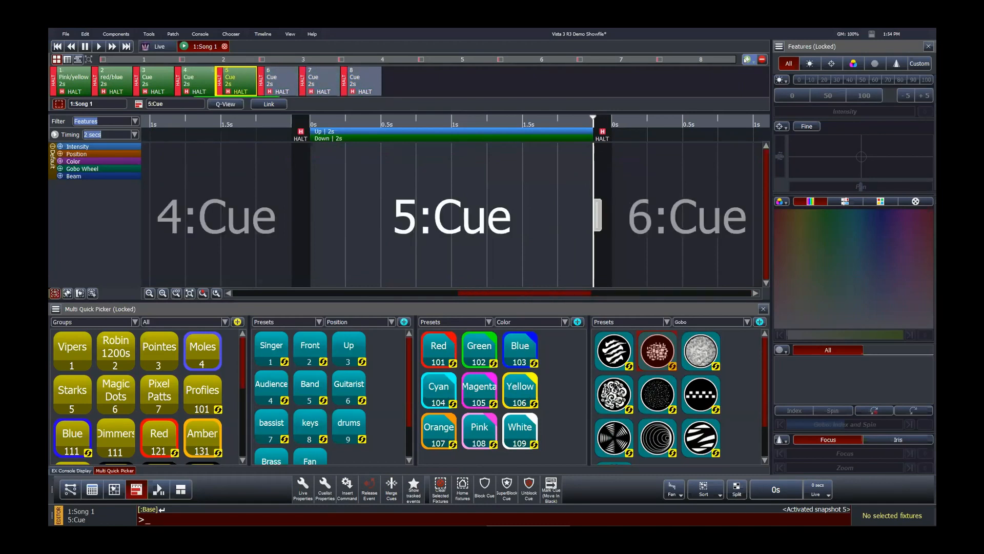
Step: Close the Song 1 editor, discarding the cuelist changes
left_click(747, 59)
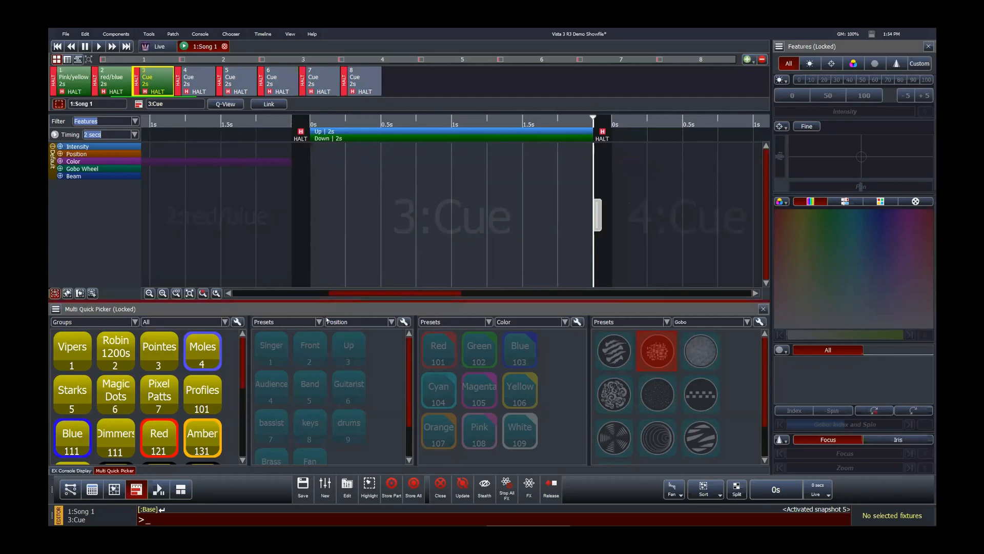
left_click(224, 46)
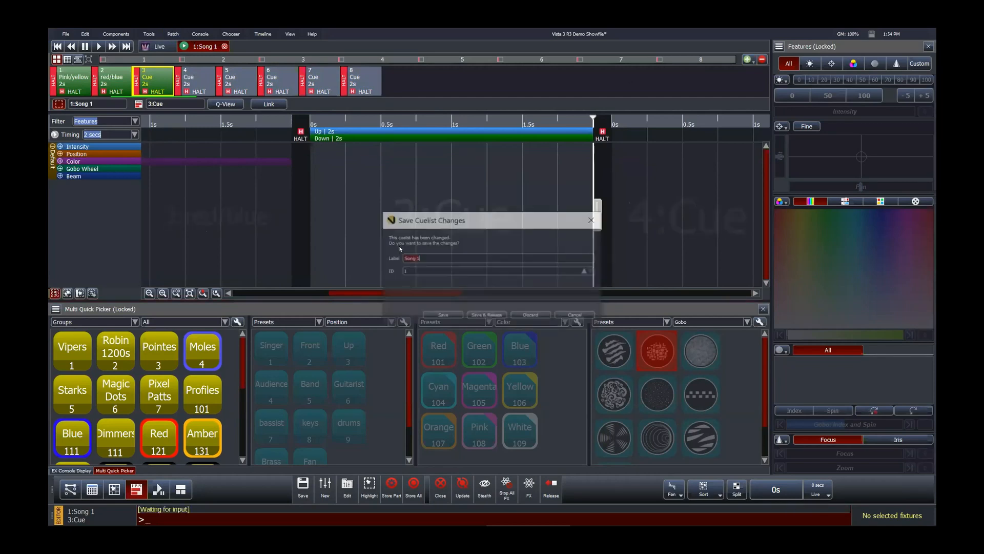
left_click(525, 316)
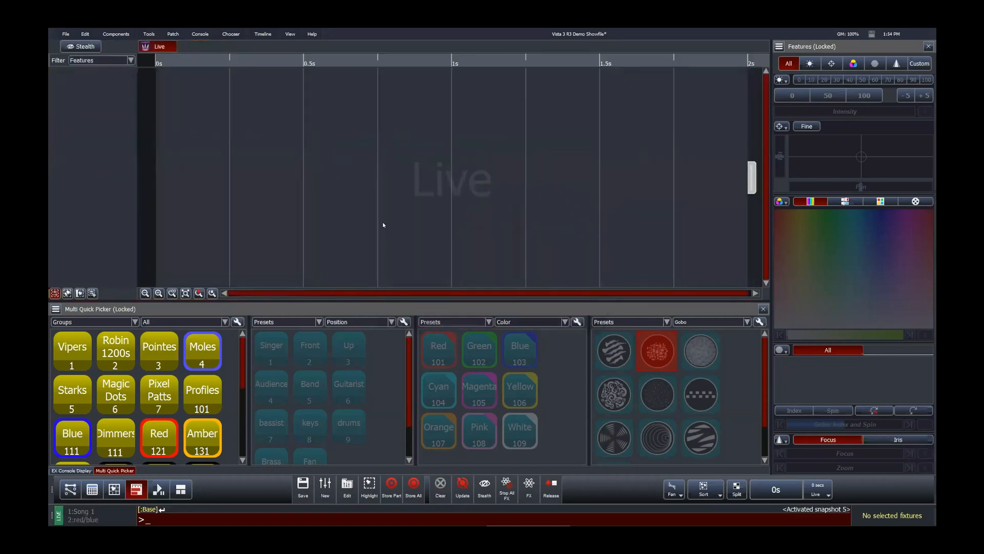
Step: Activate snapshot 6 from the command line
type(":6")
key("Return")
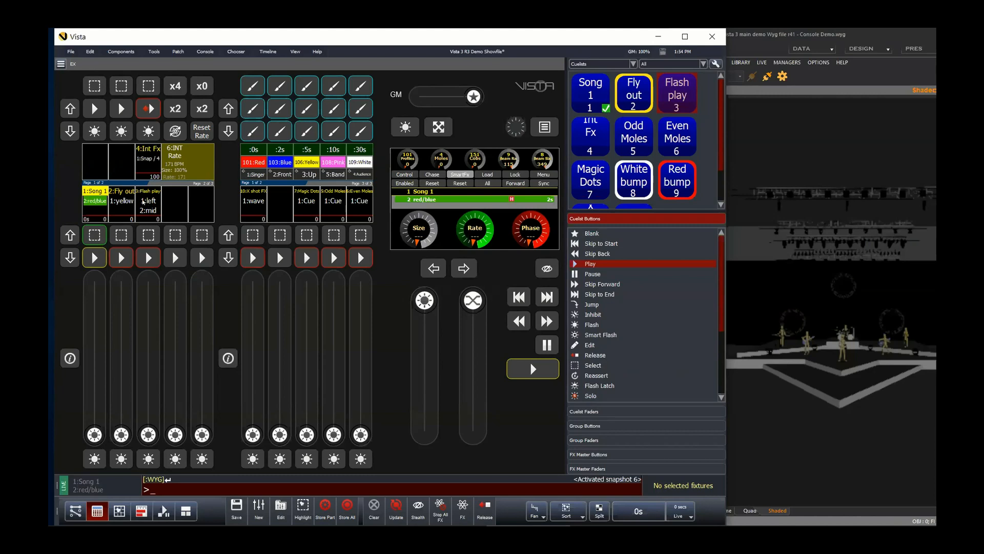
Step: Open the Flash play cuelist properties and set Fader Intensity Time to Programmed
right_click(143, 202)
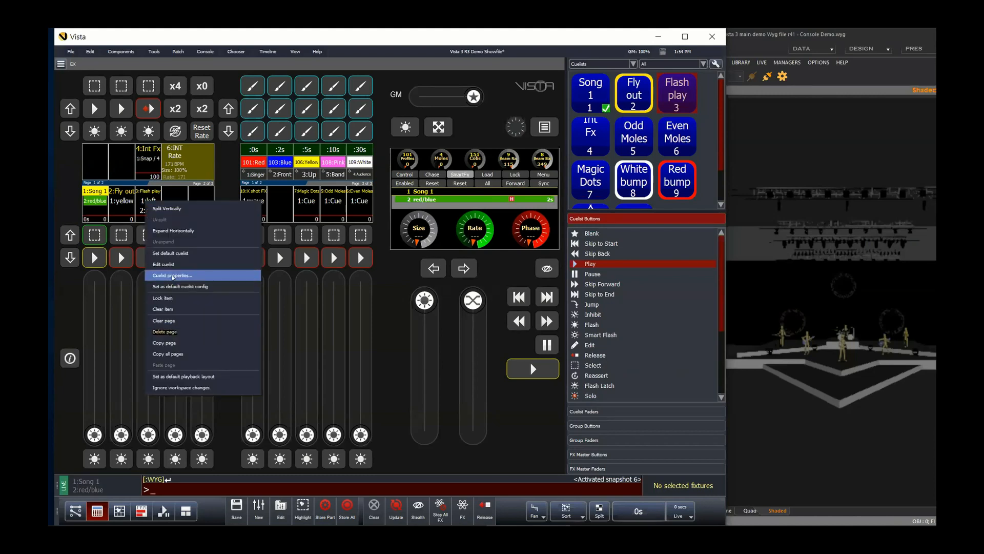
left_click(175, 275)
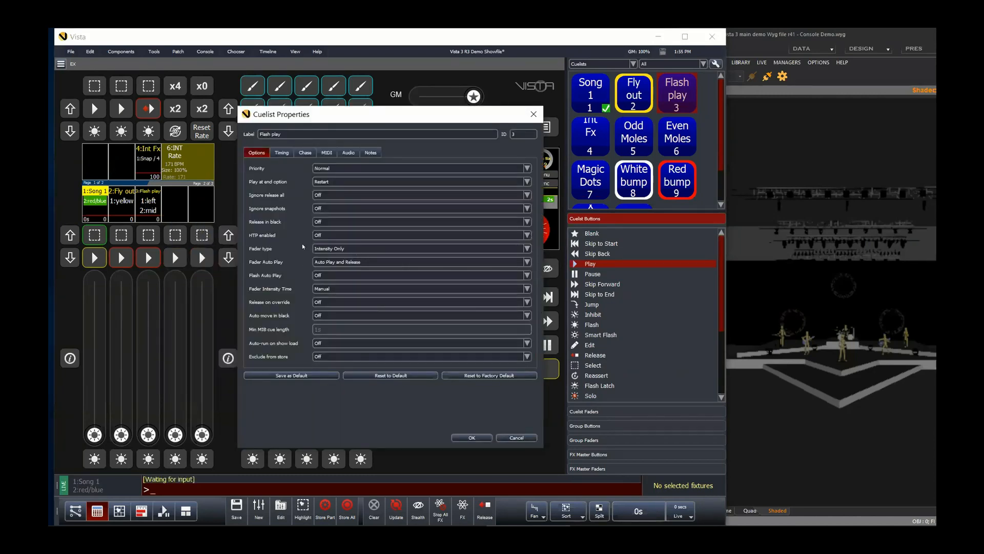
left_click(338, 288)
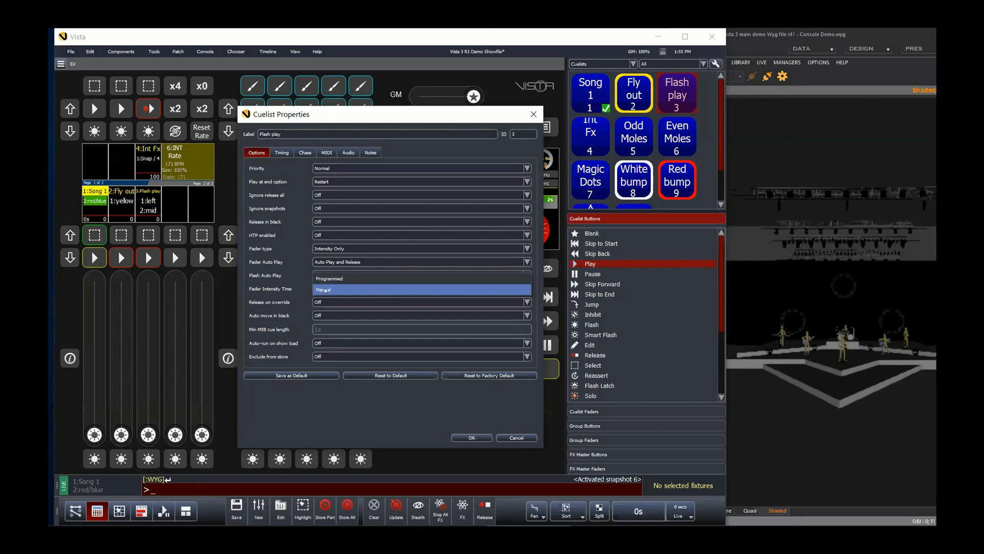
left_click(332, 278)
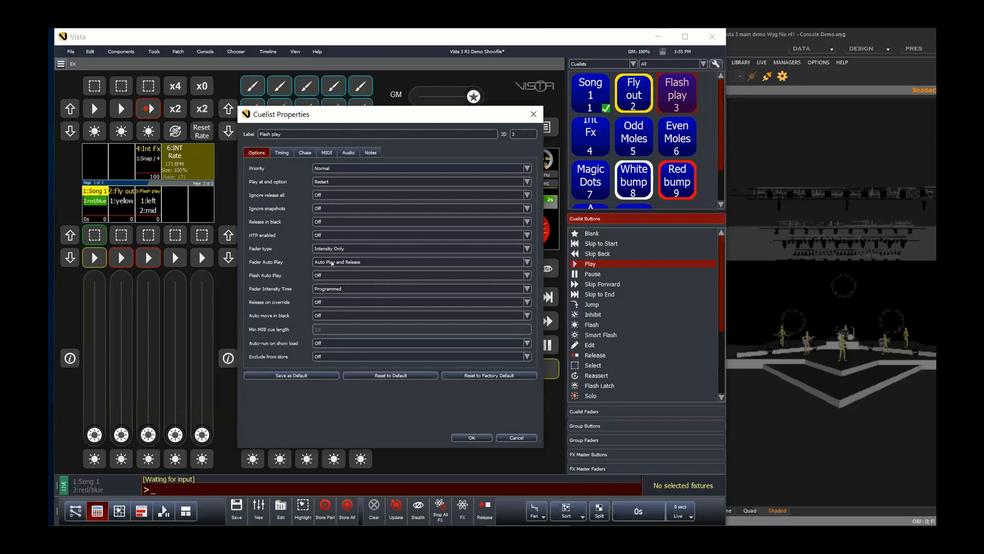
left_click(325, 290)
left_click(328, 301)
left_click(346, 262)
left_click(329, 241)
left_click(335, 289)
left_click(334, 302)
left_click(325, 290)
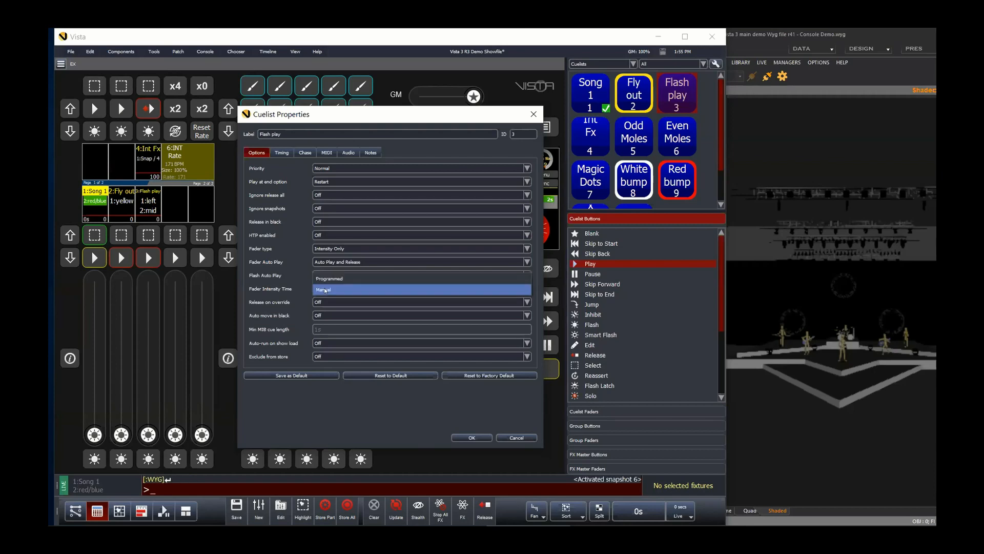
left_click(328, 277)
Step: Switch Fader Auto Play to None and back to Auto Play and Release
left_click(333, 262)
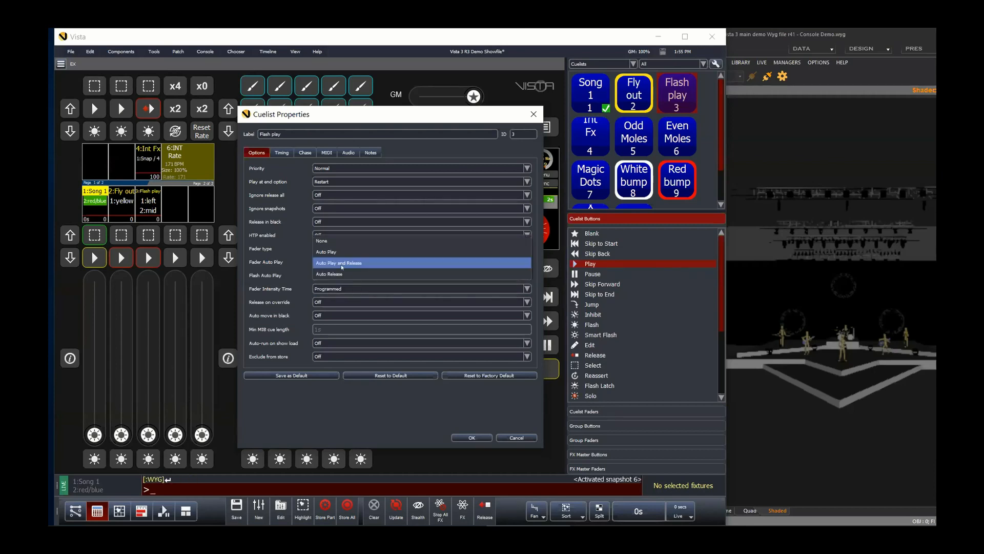
left_click(322, 241)
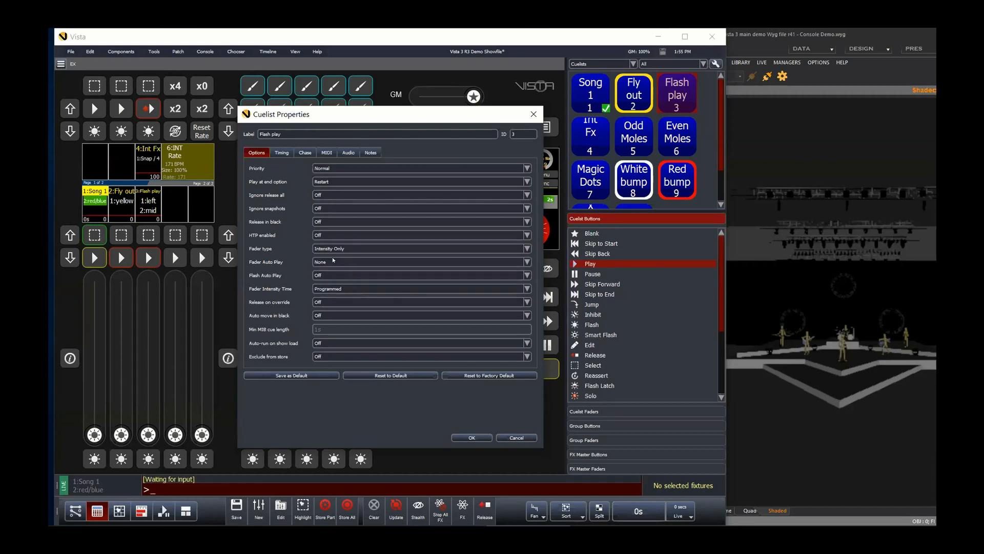
left_click(327, 287)
left_click(327, 300)
left_click(326, 289)
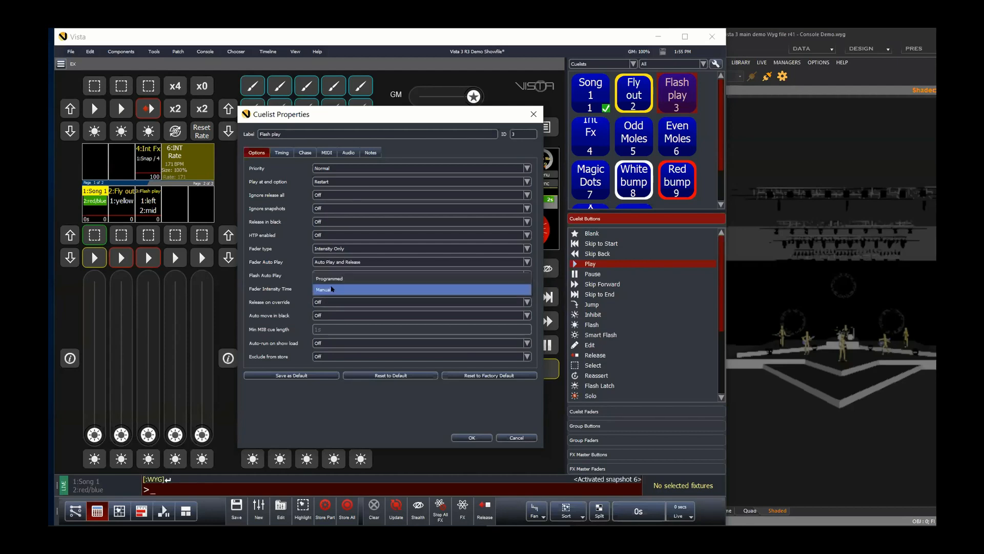
left_click(328, 278)
left_click(331, 262)
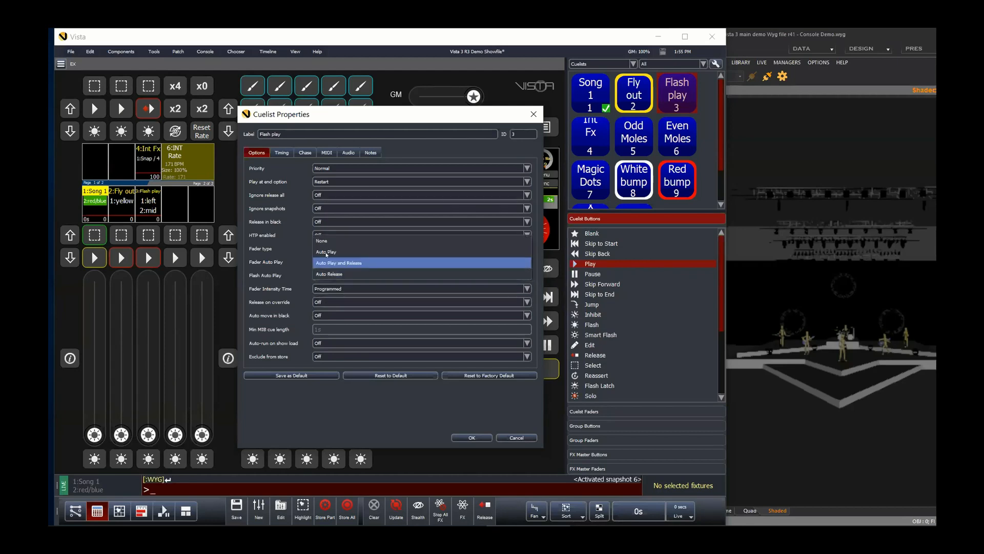
left_click(332, 262)
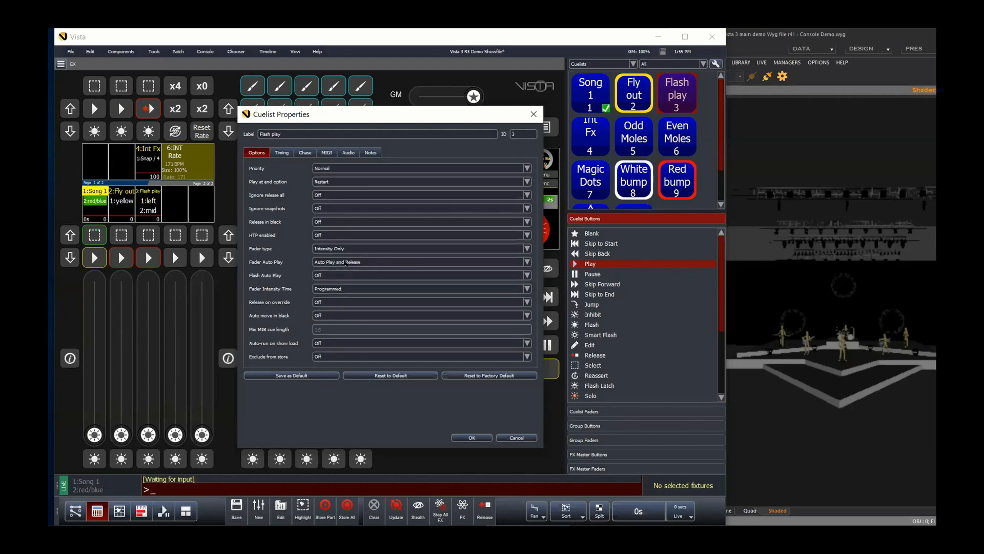
Step: Set Fader Intensity Time to Manual, reselect Auto Play and Release for Fader Auto Play, and apply the cuelist properties
left_click(342, 289)
left_click(340, 279)
left_click(341, 261)
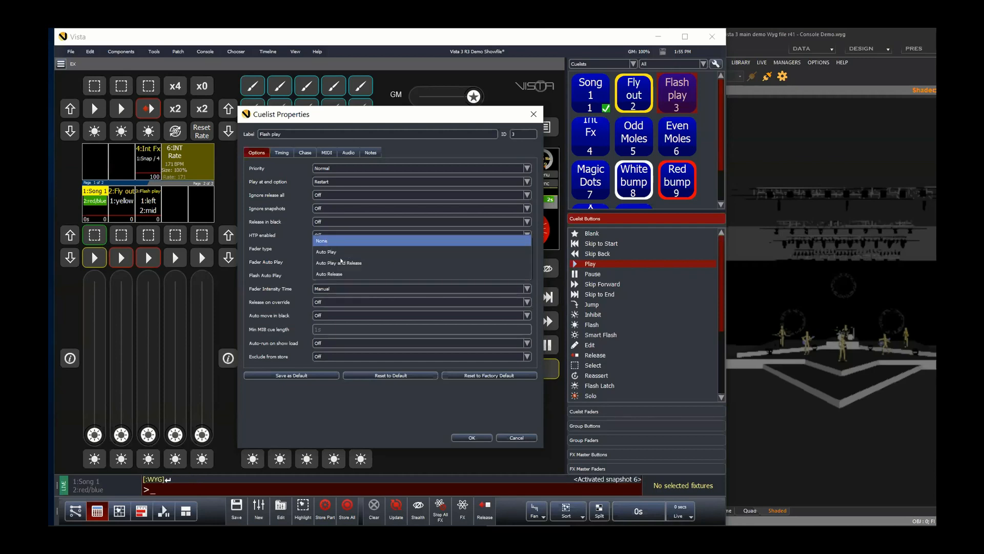
left_click(338, 240)
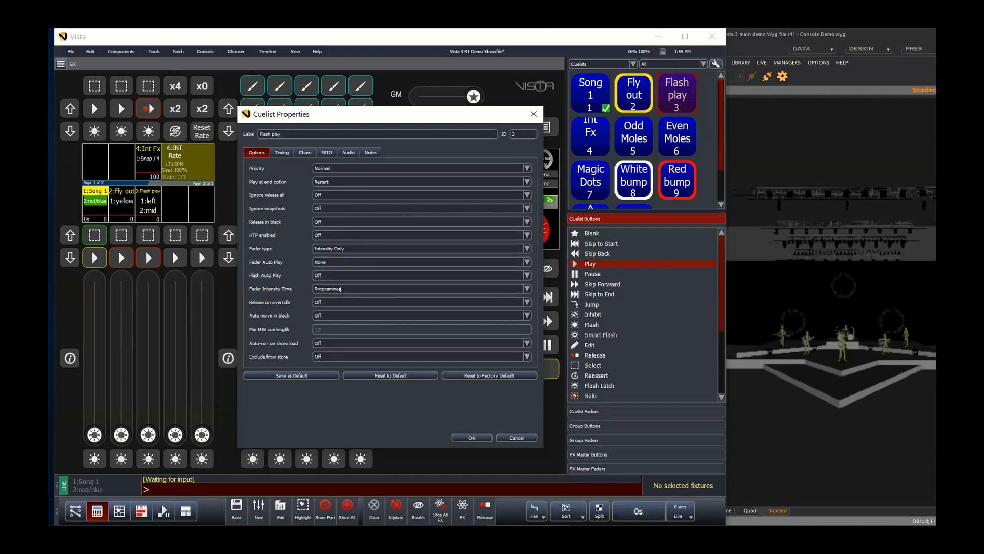
left_click(334, 261)
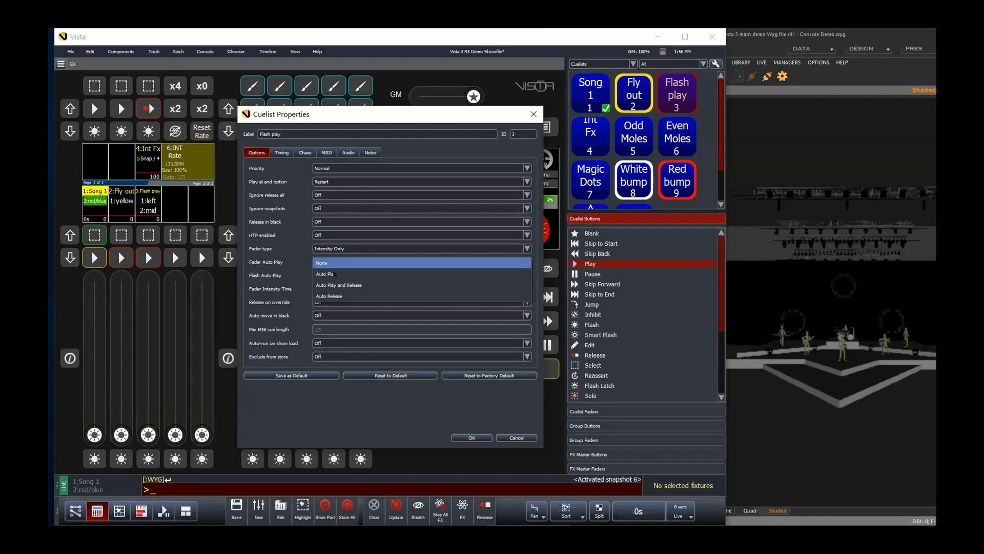
left_click(337, 285)
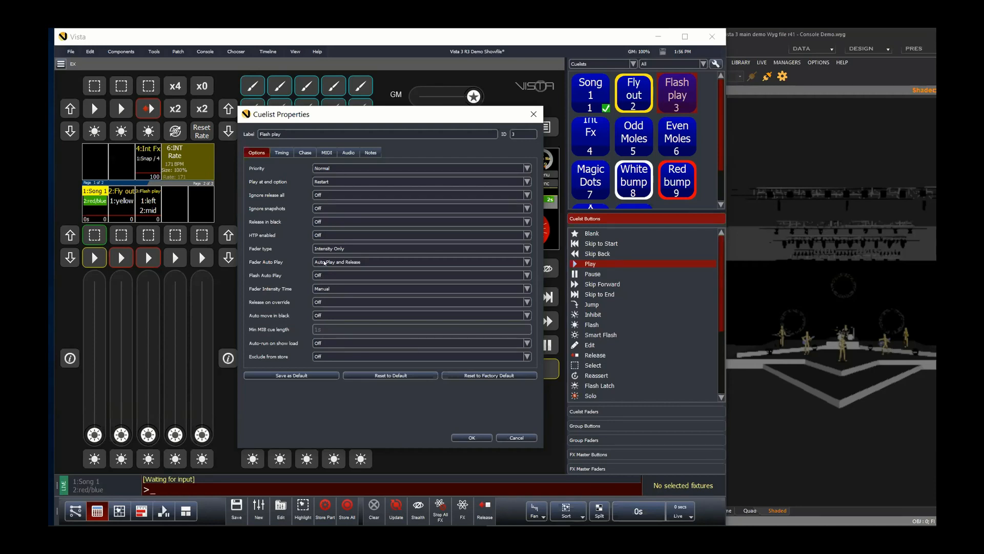
left_click(361, 263)
left_click(330, 290)
left_click(280, 152)
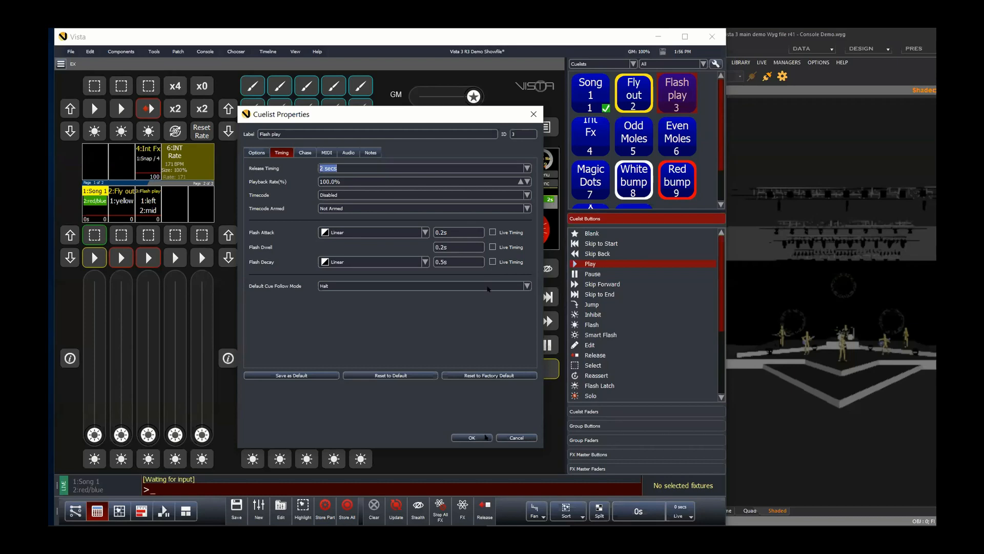
left_click(472, 437)
Step: Flash the Flash play cuelist repeatedly to step through its cues on stage
left_click(147, 464)
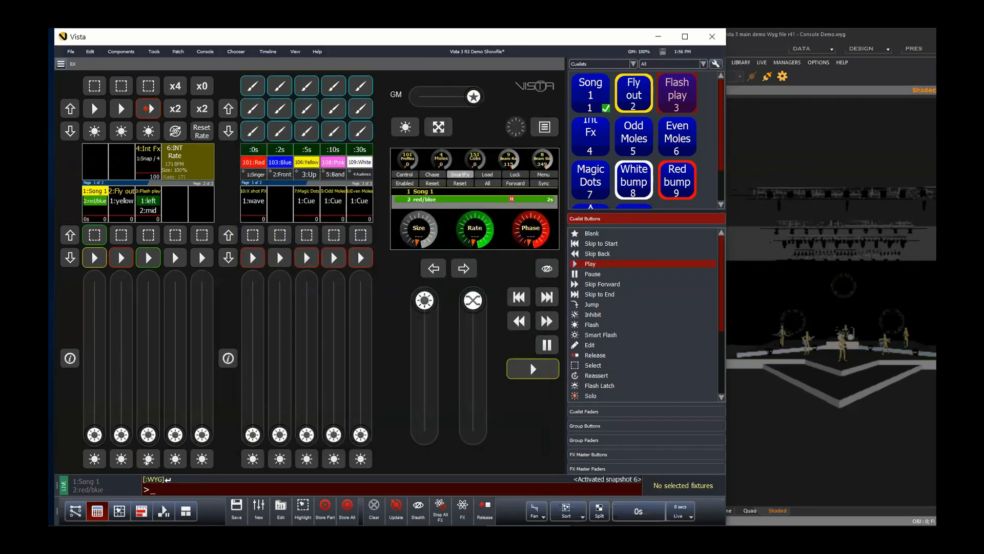
left_click(147, 461)
left_click(147, 461)
left_click(148, 460)
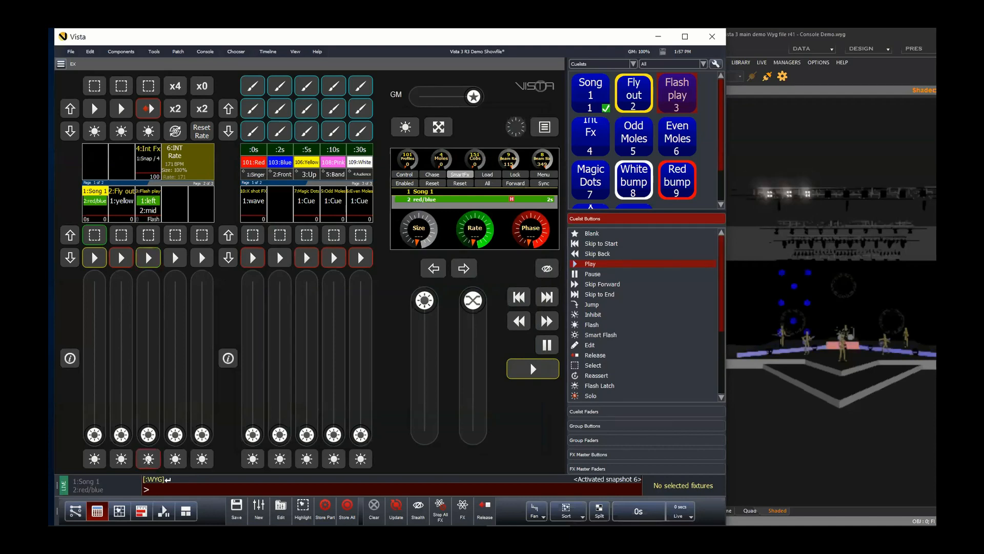
left_click(147, 460)
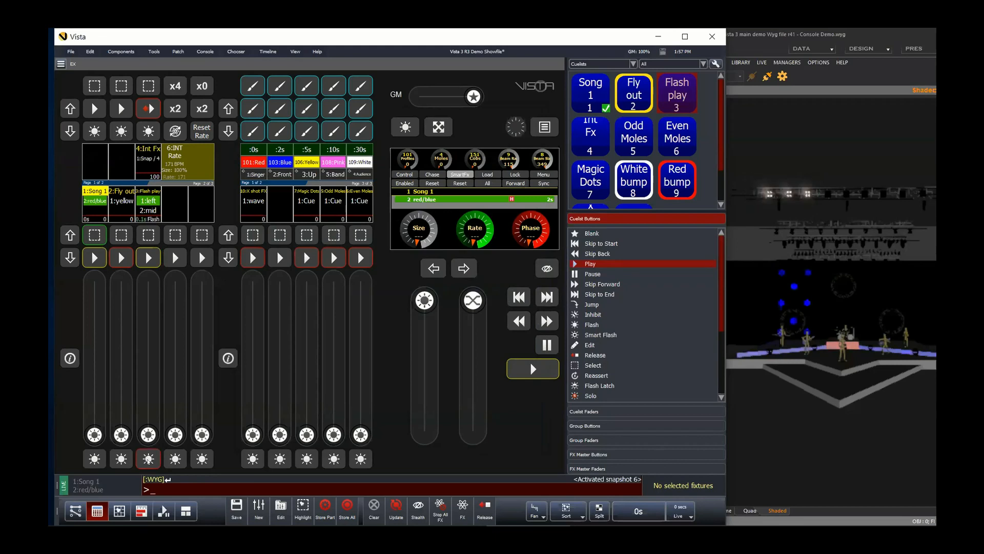
left_click(148, 460)
left_click(147, 459)
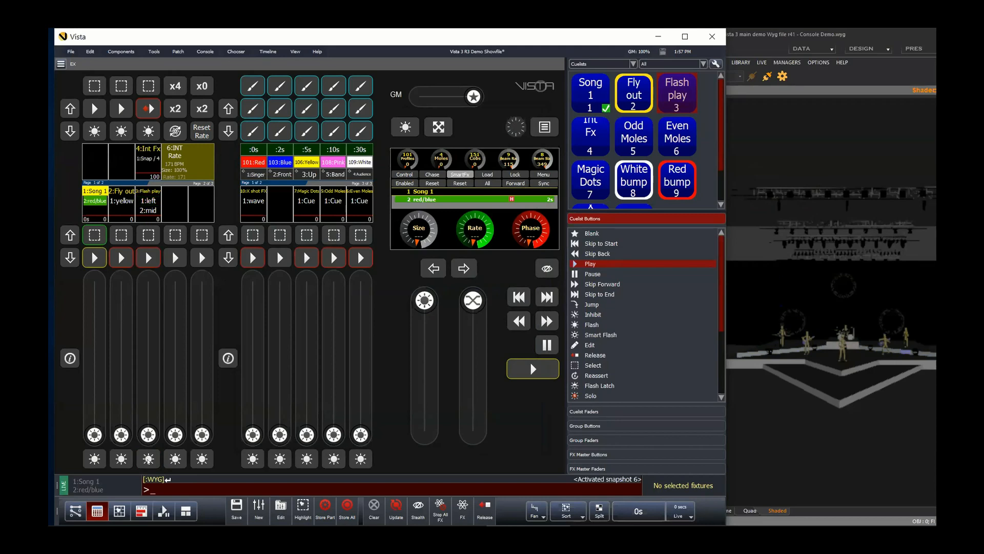
left_click(148, 459)
left_click(148, 459)
left_click(148, 459)
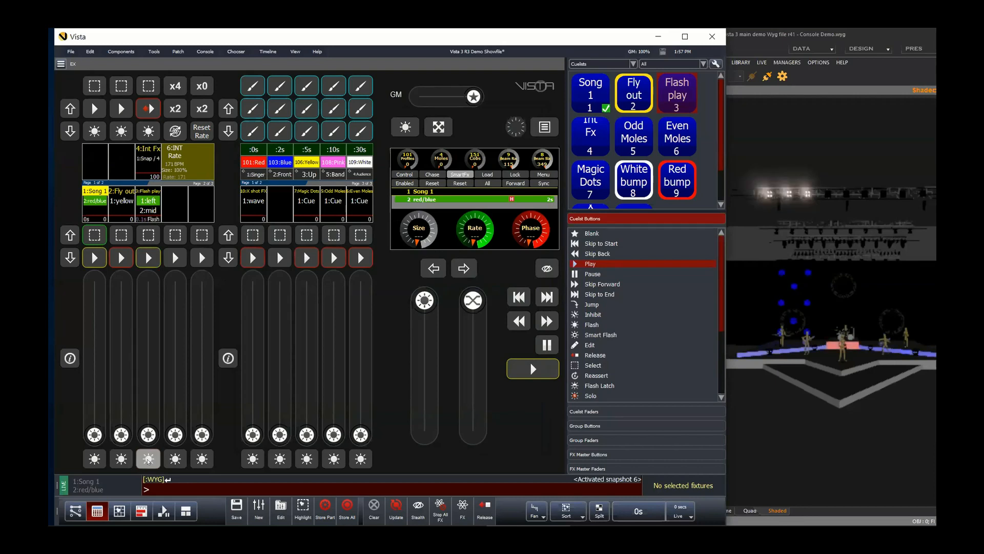
left_click(148, 458)
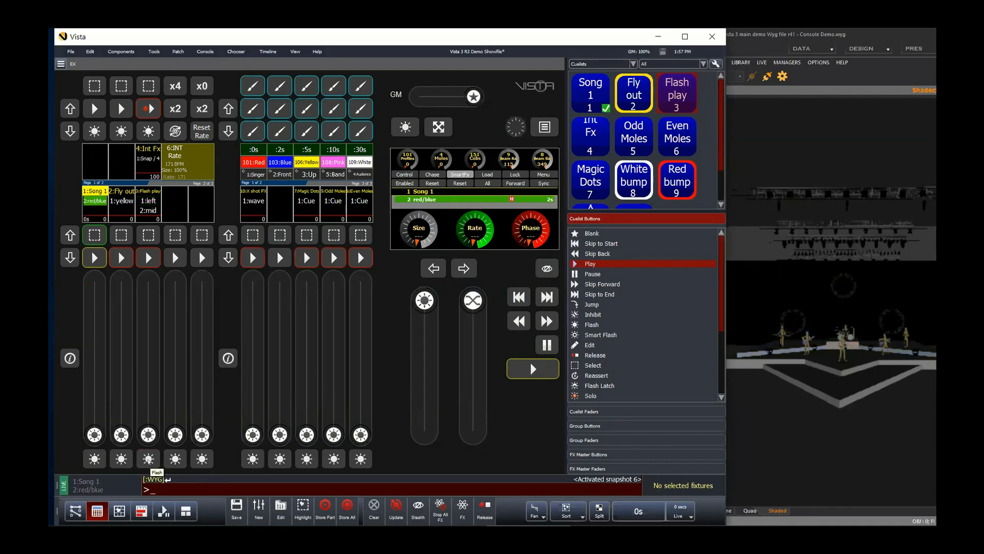
Step: Set the Flash play cuelist's Flash Auto Play to Auto play next cue after a flash
right_click(147, 195)
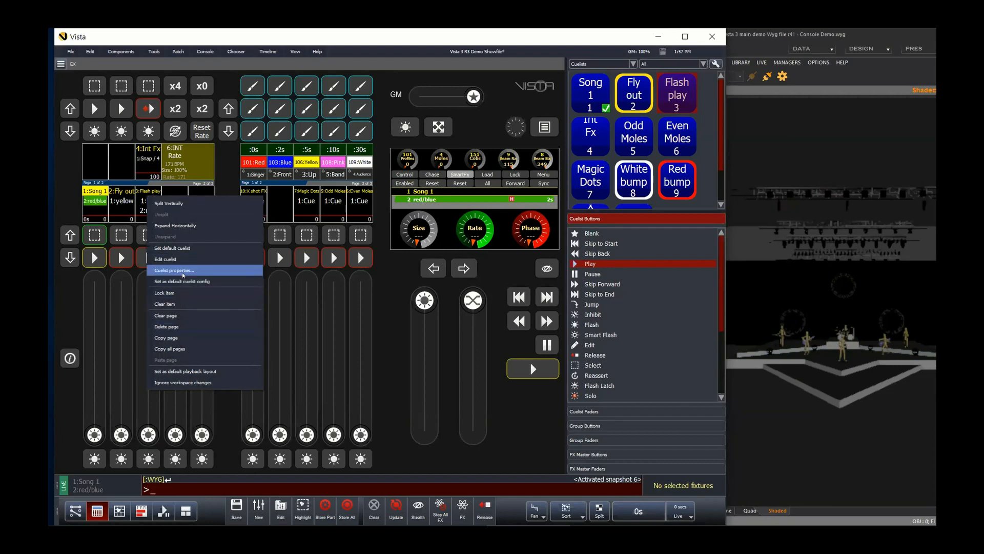
left_click(174, 270)
left_click(250, 155)
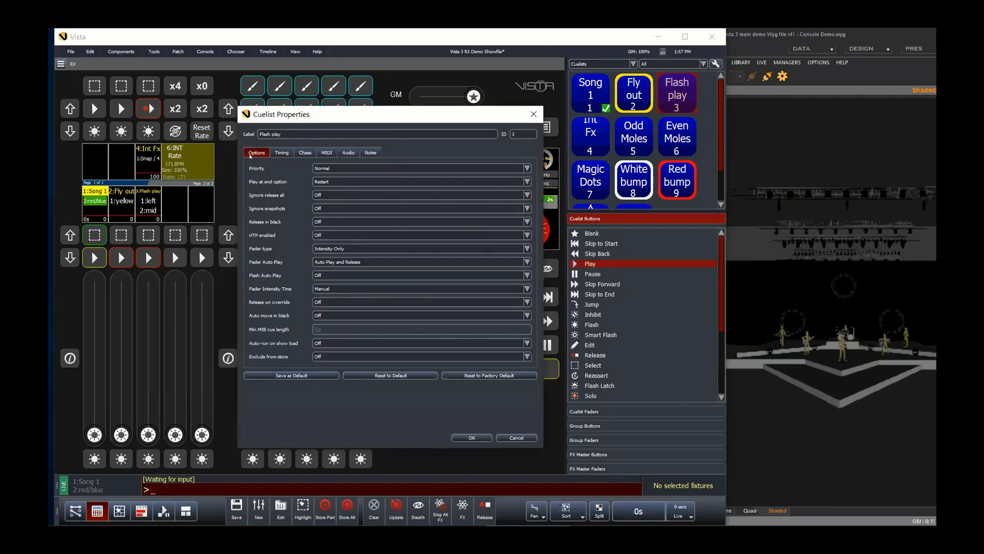
left_click(342, 276)
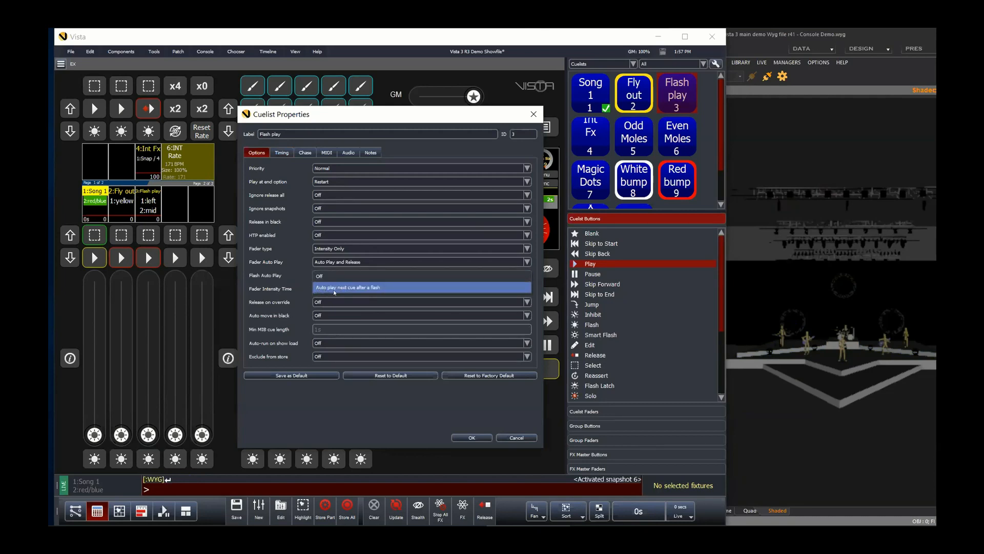
left_click(388, 288)
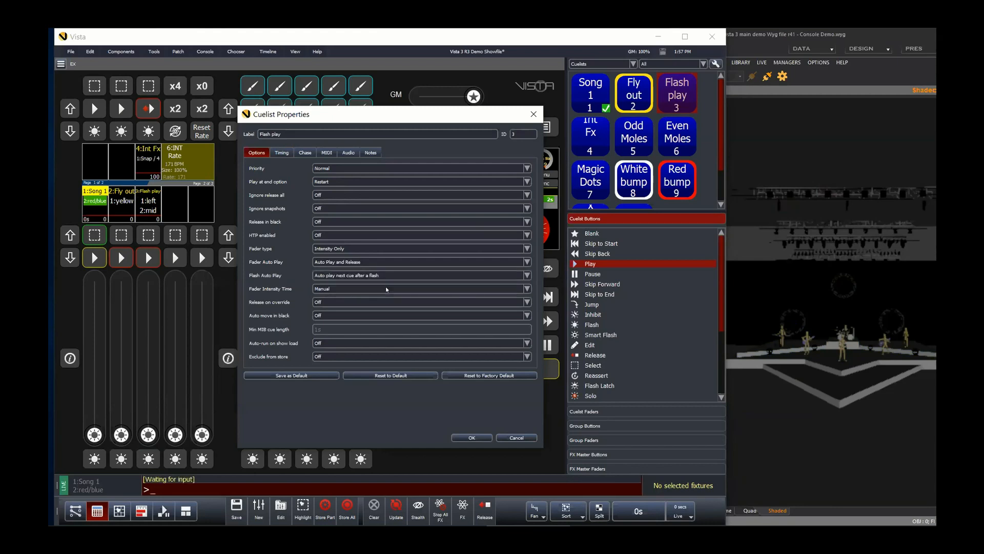
left_click(472, 437)
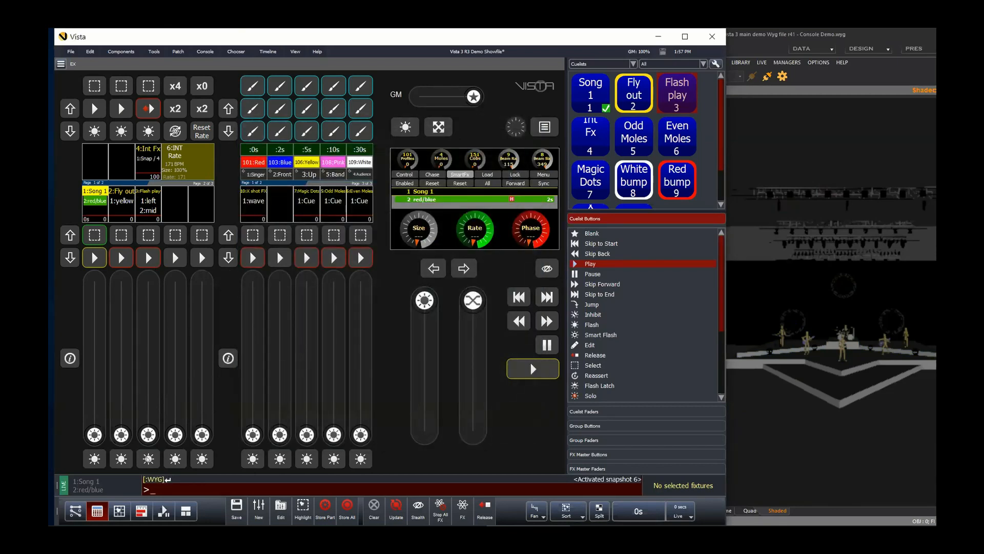
Step: Flash the Flash play cuelist several times to test the auto play after each flash
left_click(148, 458)
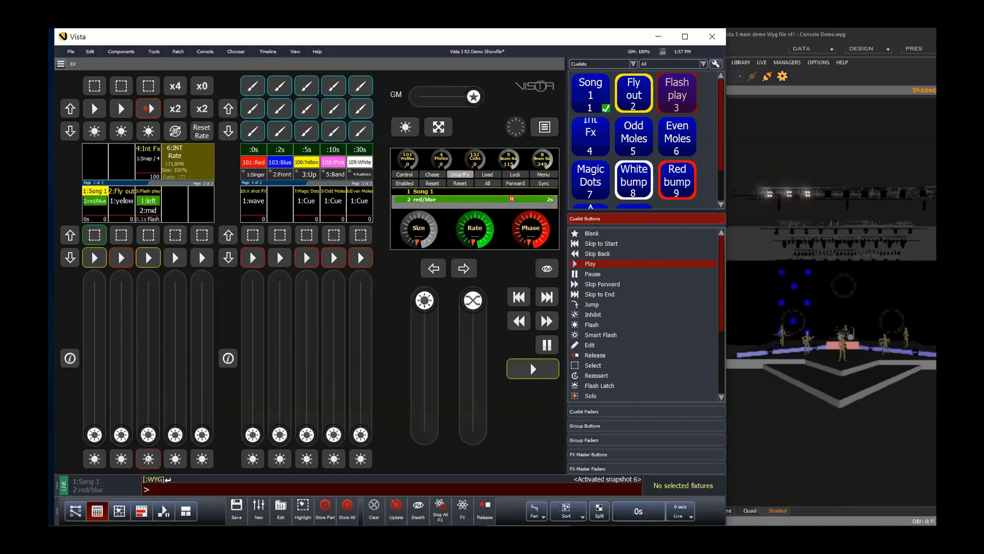
left_click(148, 459)
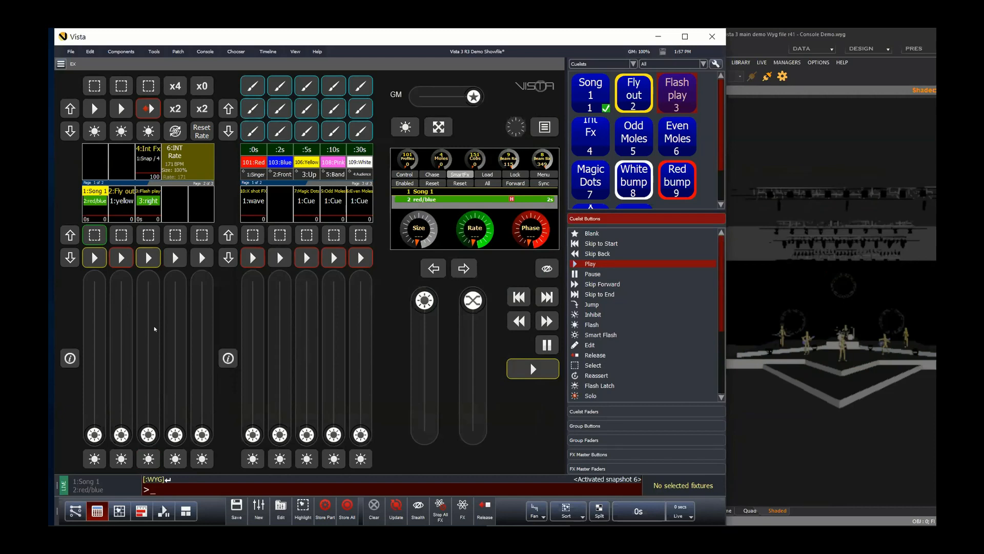
left_click(148, 459)
left_click(149, 459)
left_click(148, 459)
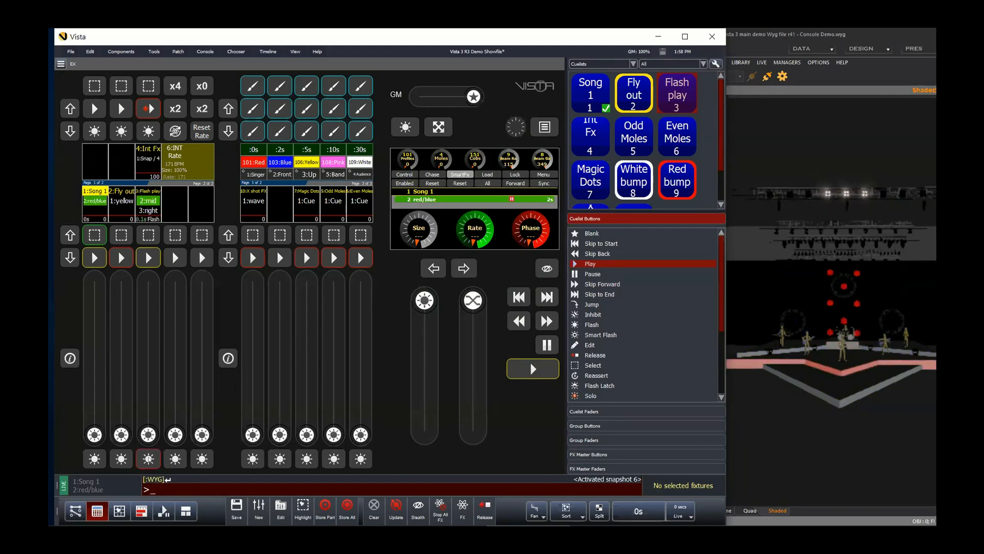
left_click(148, 459)
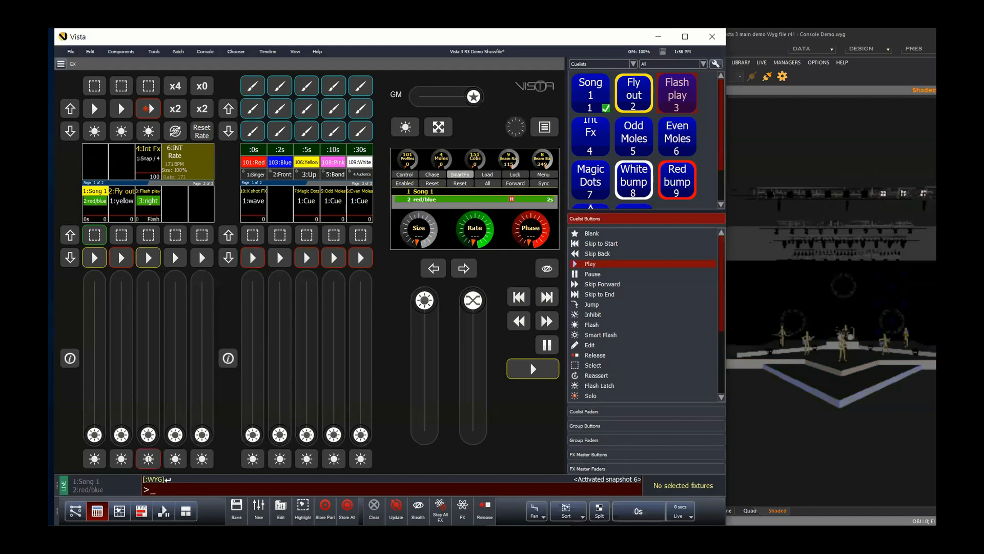
left_click(149, 459)
left_click(149, 458)
Step: Play the Fly out cuelist and release it
left_click(121, 258)
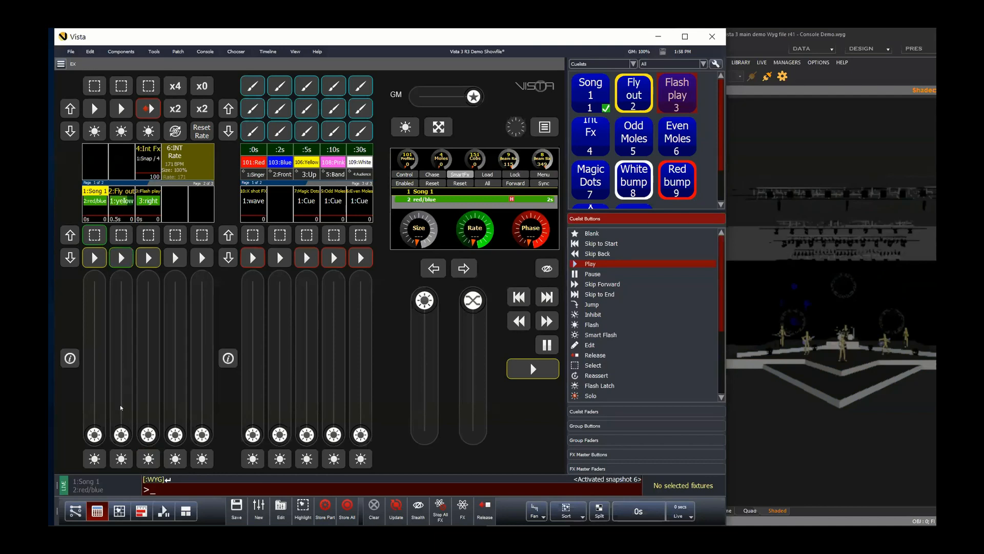
mouse_move(121, 435)
left_mouse_down()
mouse_move(121, 276)
mouse_move(121, 435)
left_mouse_up()
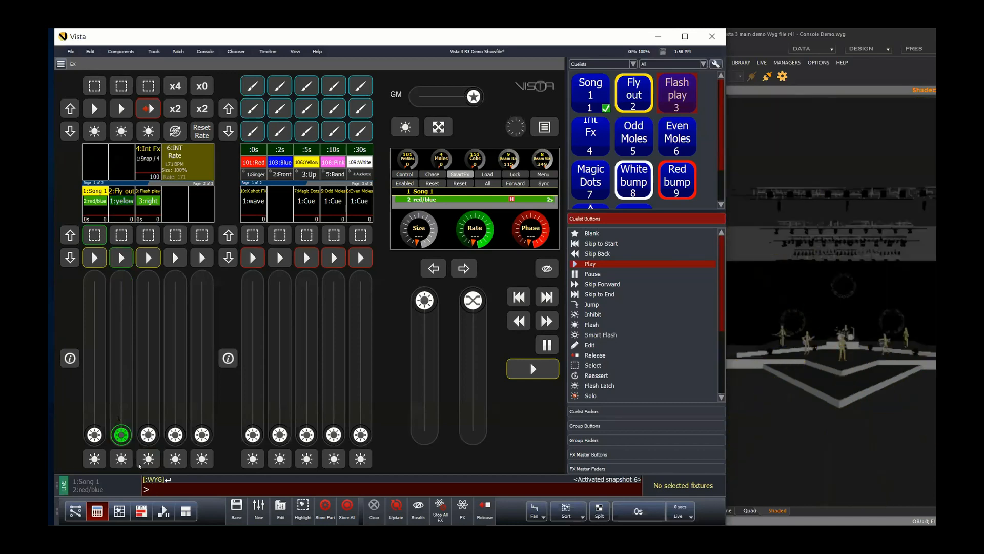
left_click(487, 514)
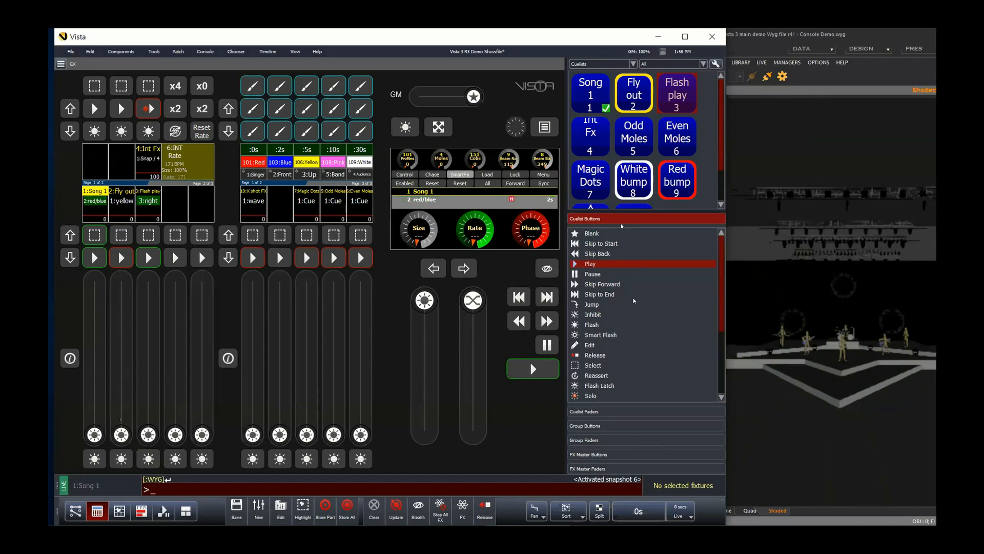
Step: Assign the Play/Release function to the Fly out cuelist's play button
scroll(635, 322, "down", 5)
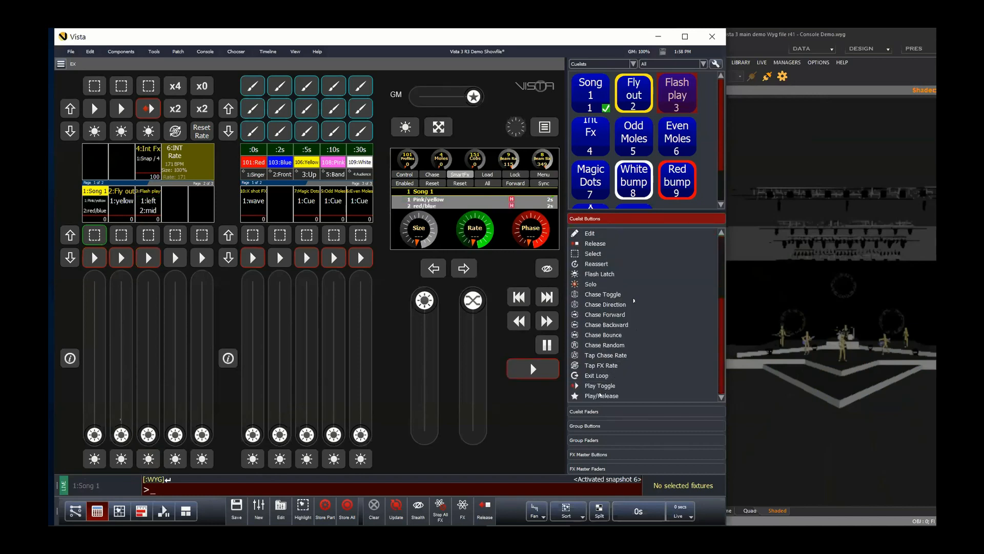
left_click(600, 395)
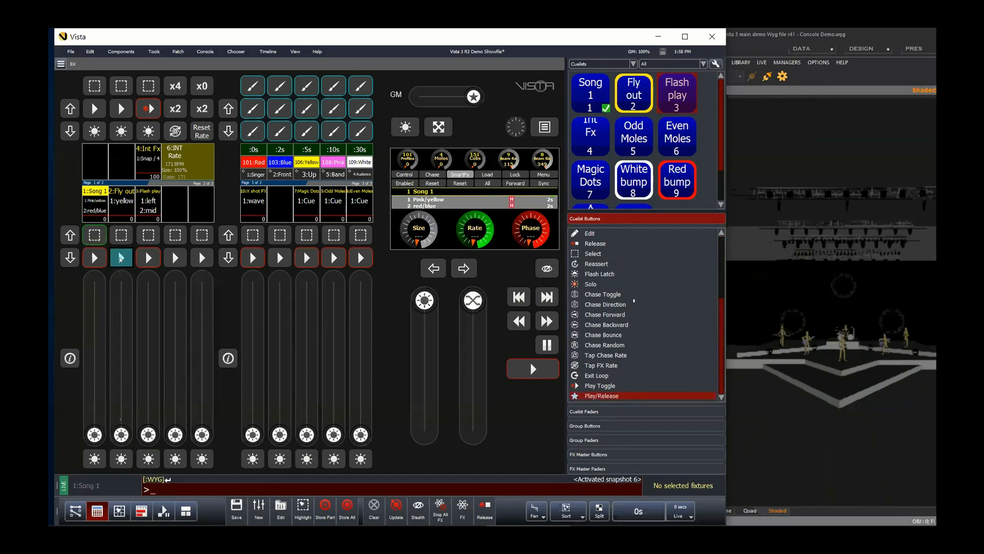
left_click(121, 257)
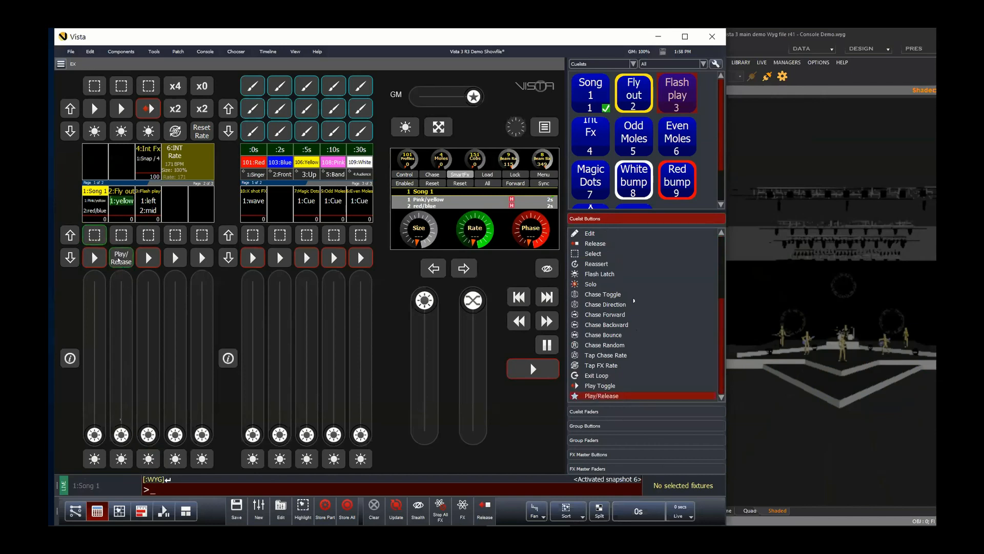
Step: Toggle the Fly out cuelist on and off with its Play/Release button and bring its fader down
left_click(120, 259)
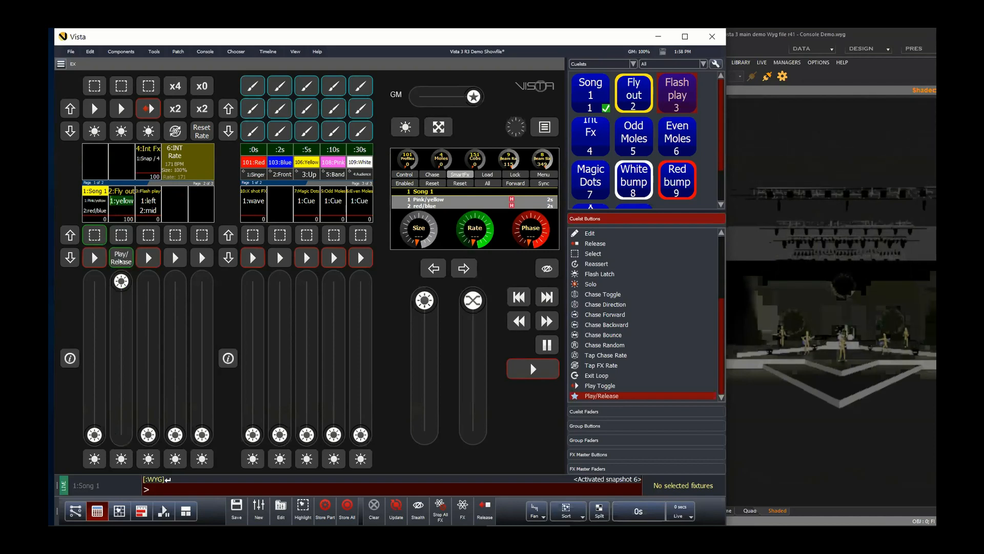
left_click(119, 261)
left_click(119, 261)
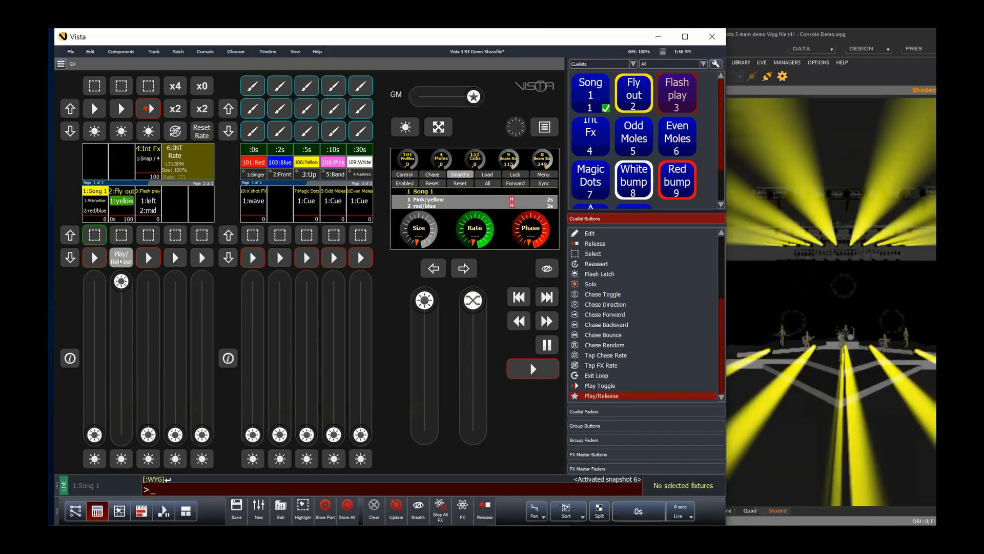
left_click(121, 261)
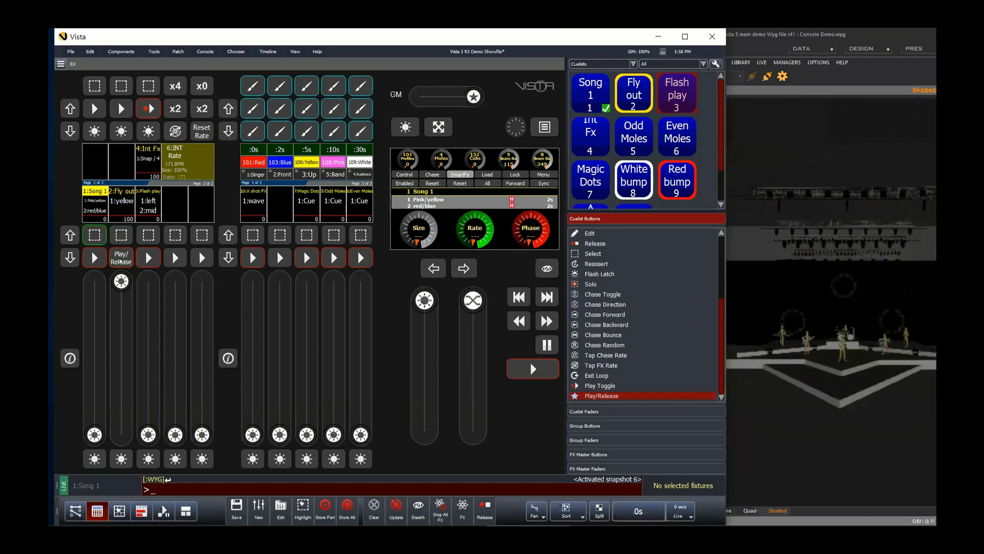
left_click(120, 259)
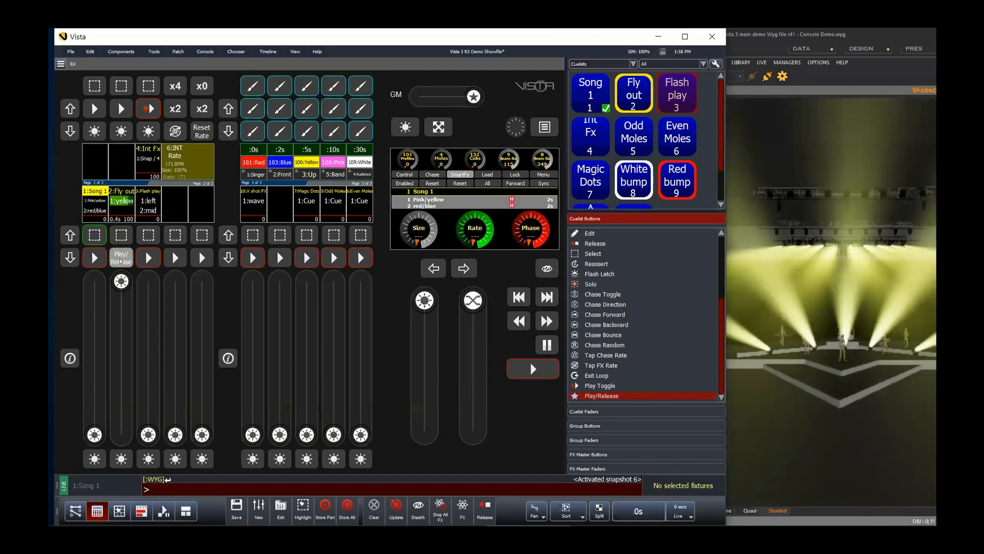
left_click(120, 261)
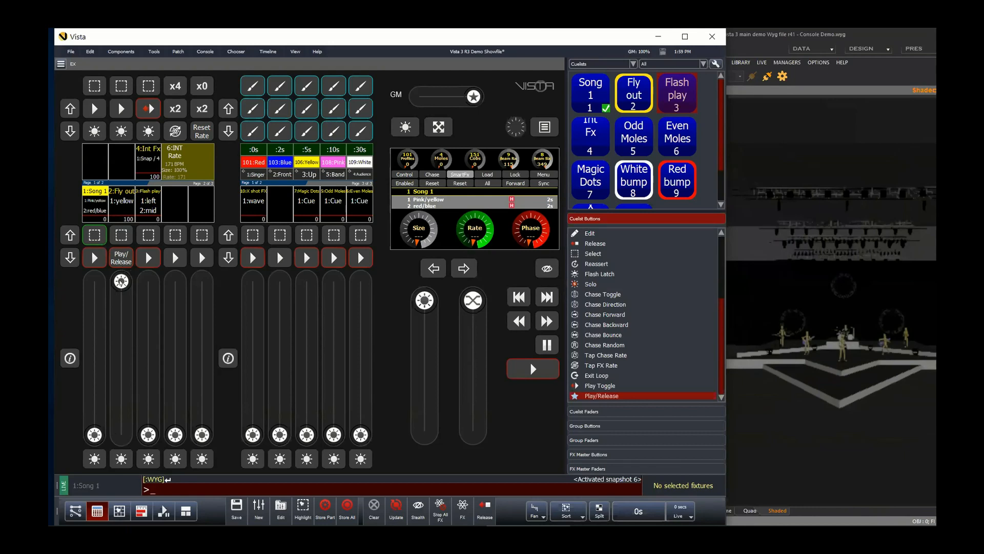
left_click_drag(121, 283, 121, 435)
Step: Assign Smart Flash to the Flash play cuelist's flash button and try it a few times
scroll(637, 342, "up", 3)
left_click(607, 314)
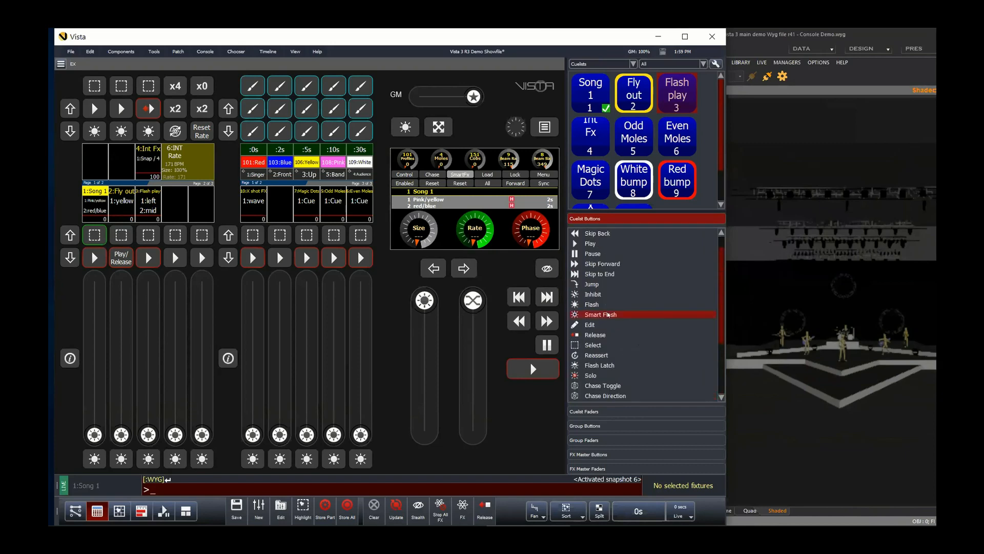
left_click_drag(456, 319, 152, 458)
left_click(149, 459)
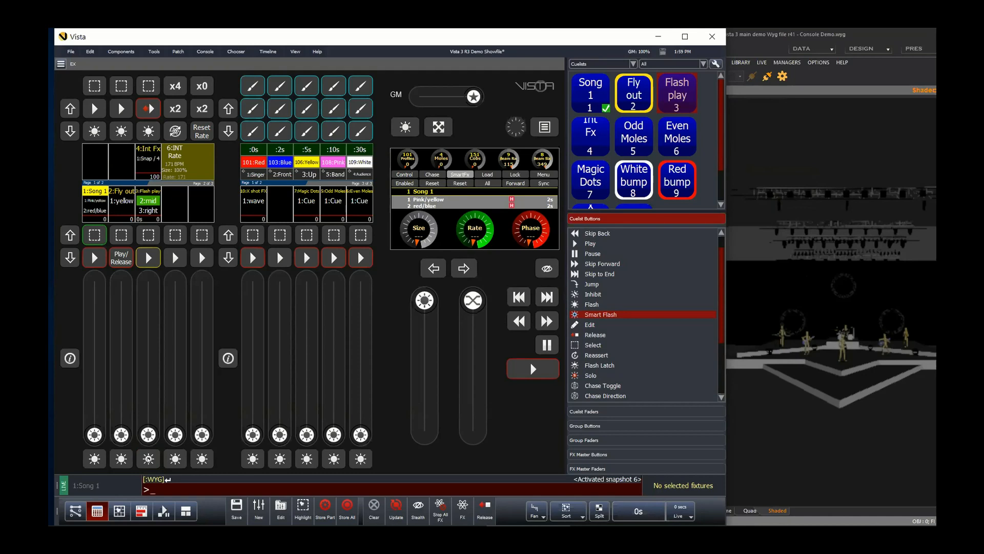
left_click(148, 459)
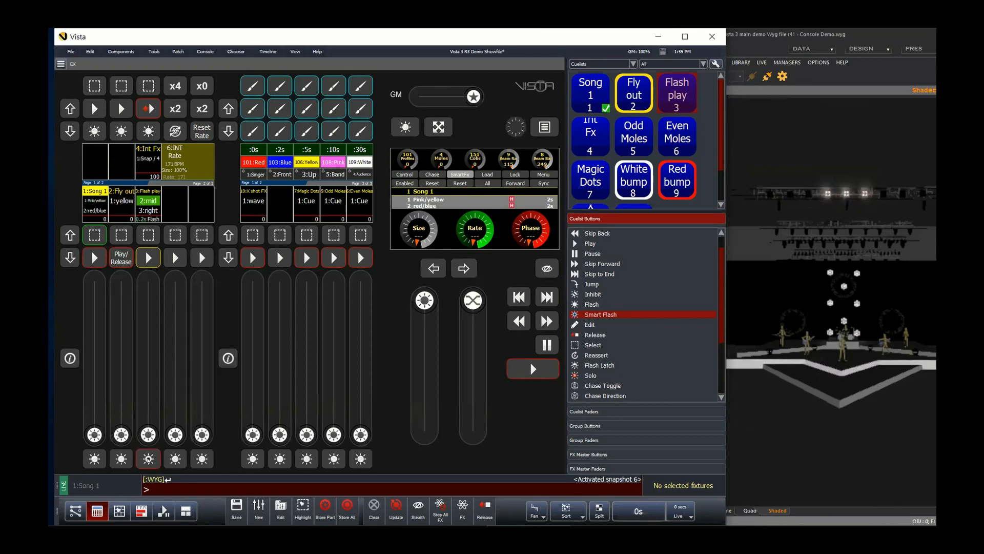
left_click(148, 459)
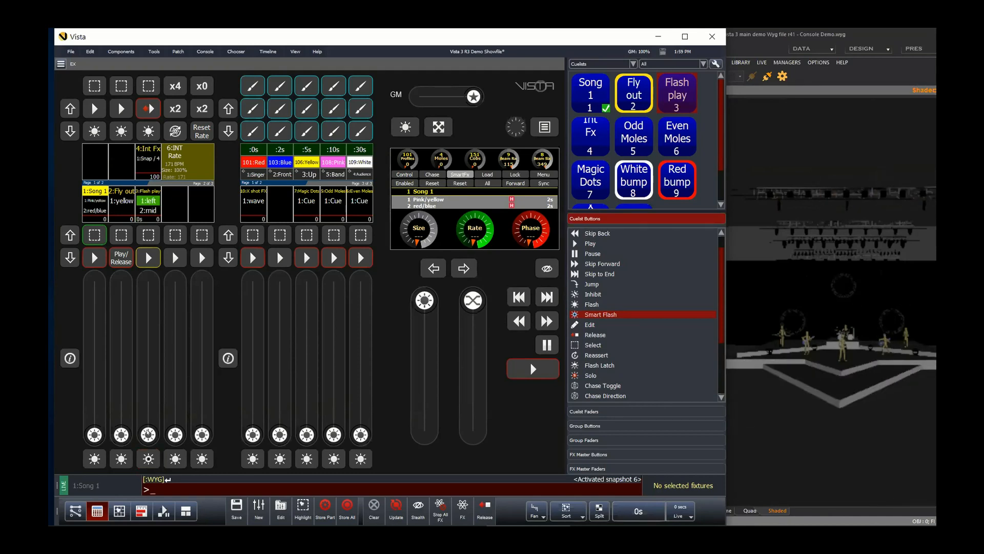
Step: Raise the Flash play cuelist's fader, trigger its Smart Flash button several times, and lower the fader again
left_click_drag(148, 434, 162, 272)
left_click(148, 460)
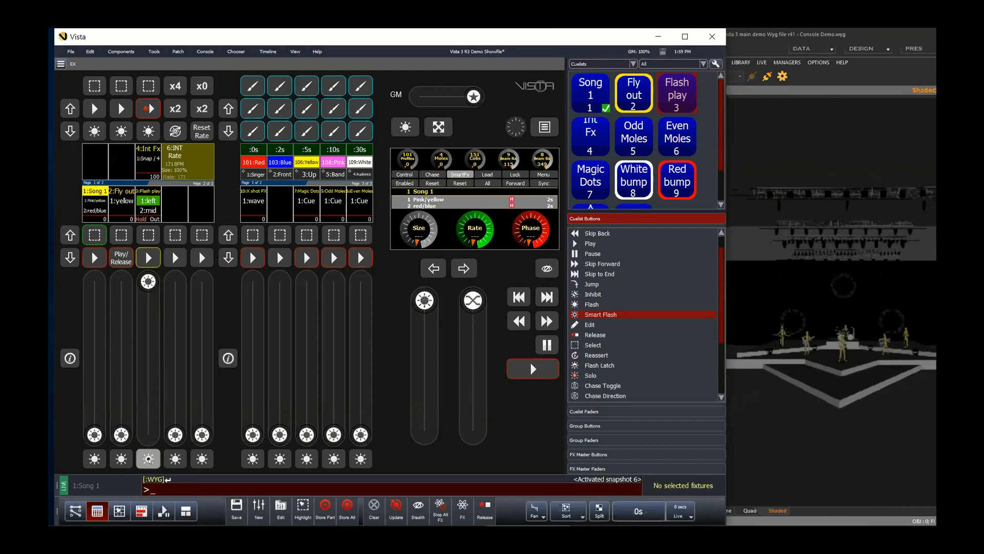
left_click(148, 459)
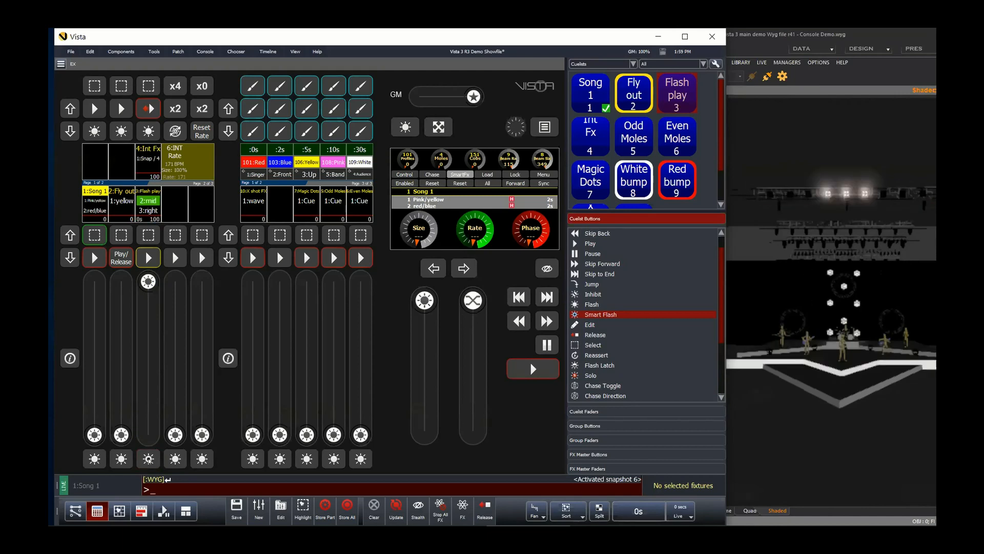
left_click(148, 460)
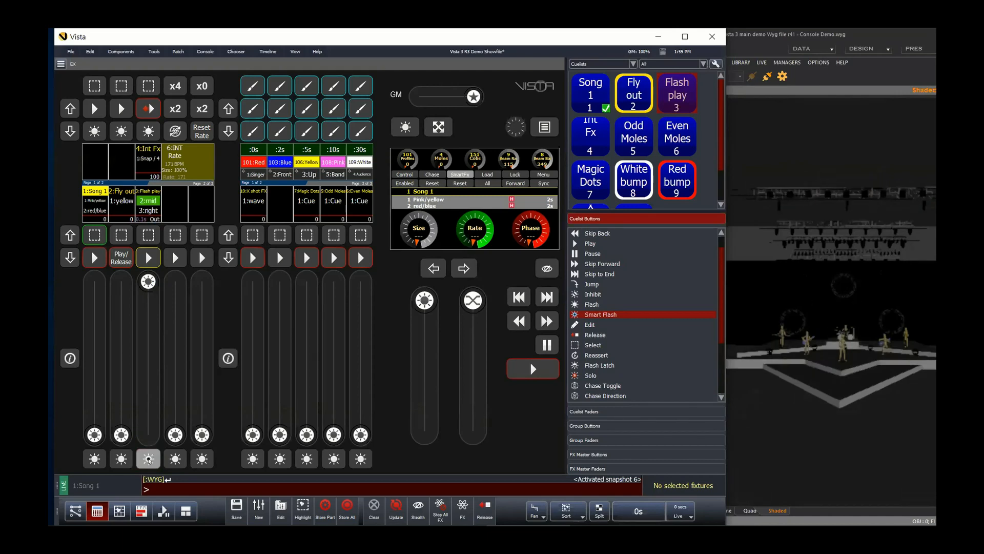
left_click(148, 460)
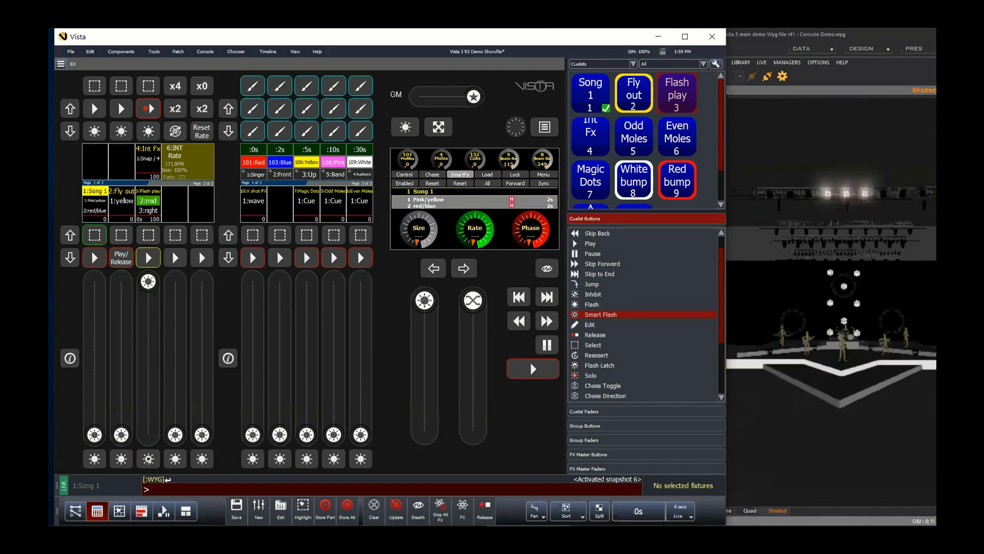
left_click(148, 459)
left_click(148, 459)
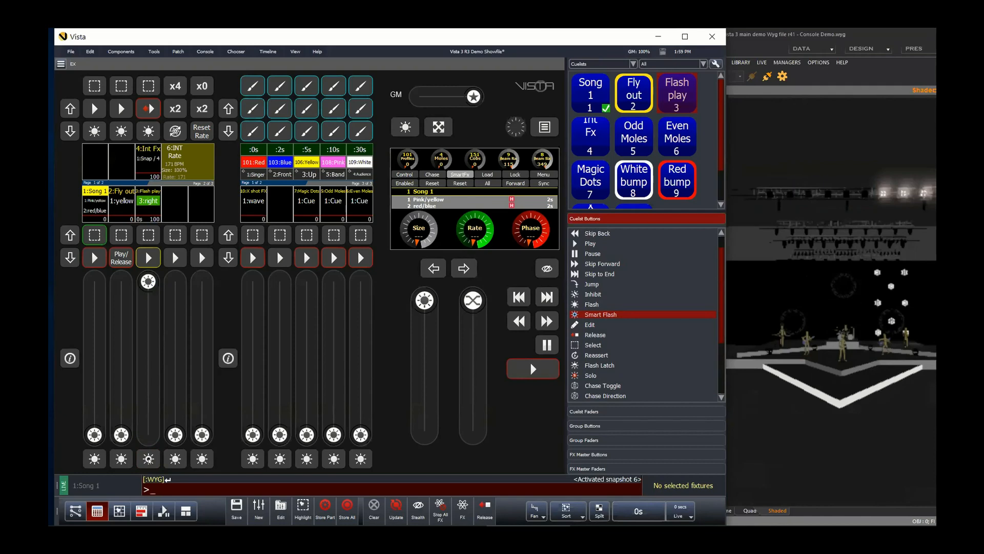
left_click(148, 459)
left_click_drag(148, 282, 162, 459)
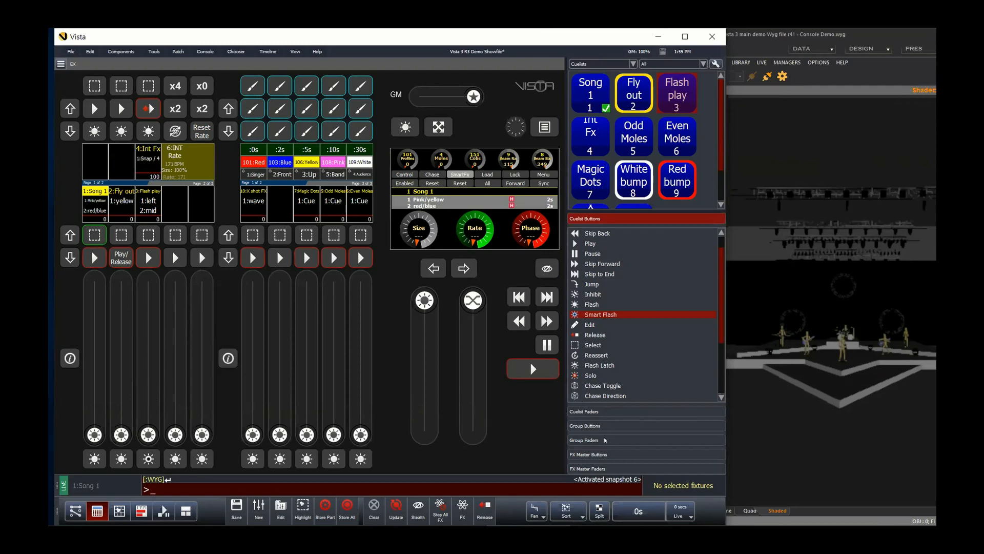
Step: Start the FX master playback and try its double, quadruple, zero and reset rate buttons
left_click(607, 455)
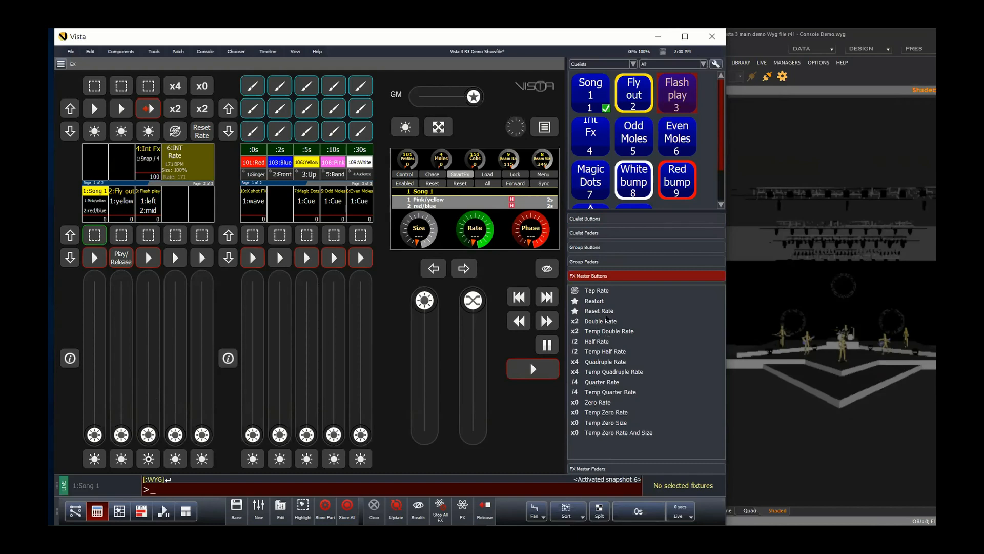
left_click(148, 109)
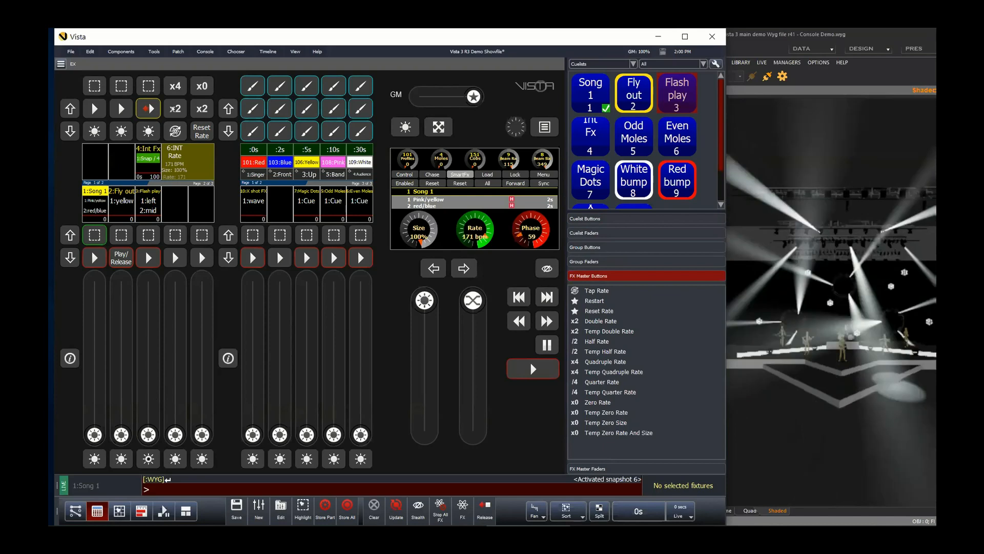
left_click(173, 109)
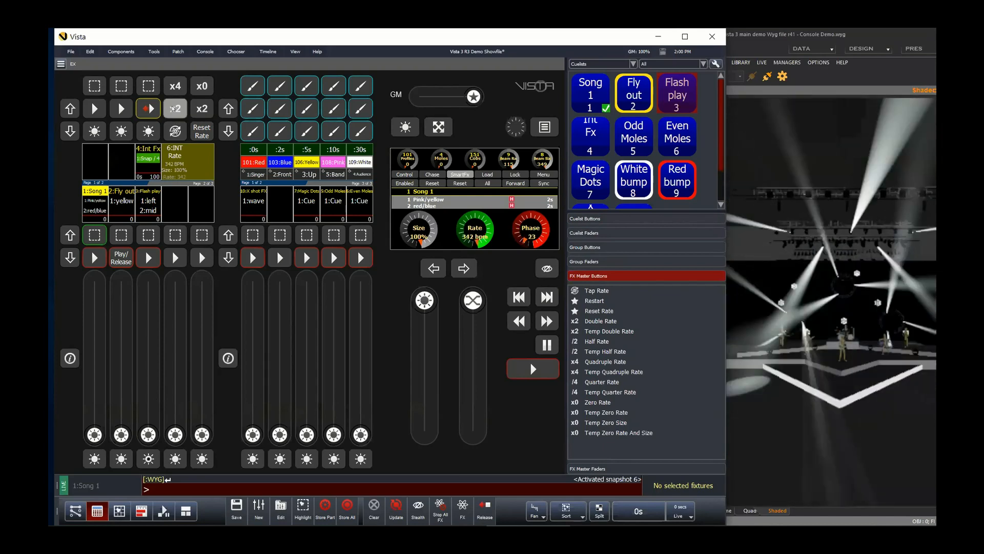
left_click(175, 110)
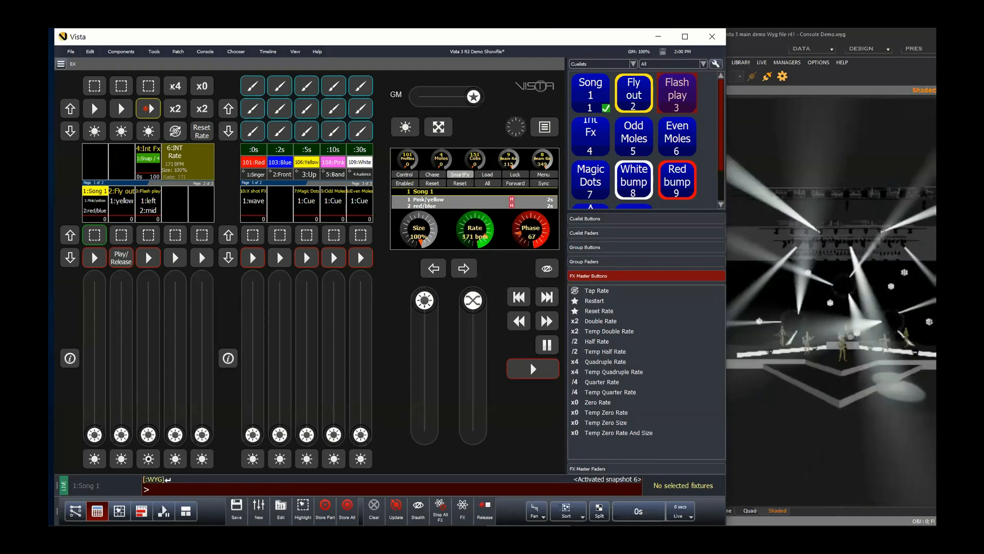
left_click(173, 86)
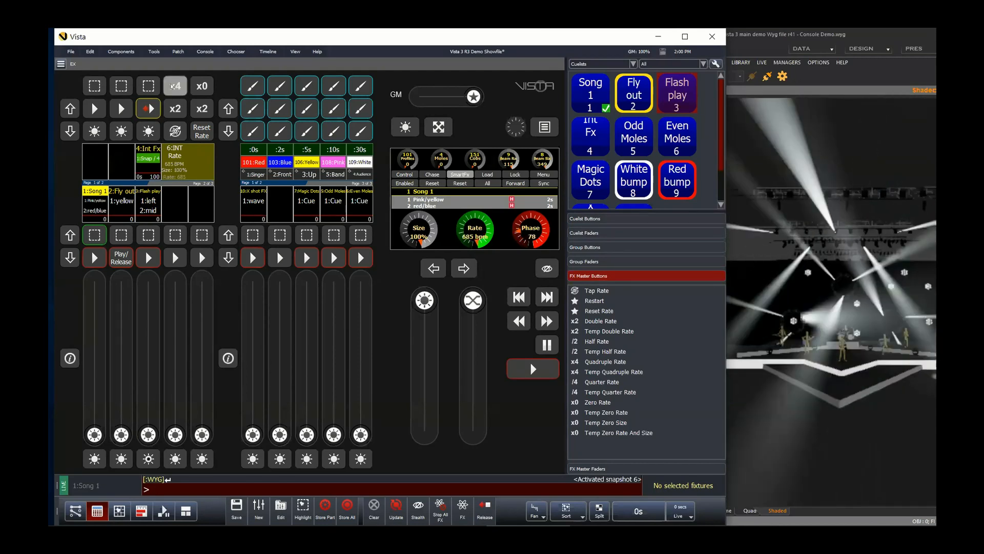
left_click(203, 108)
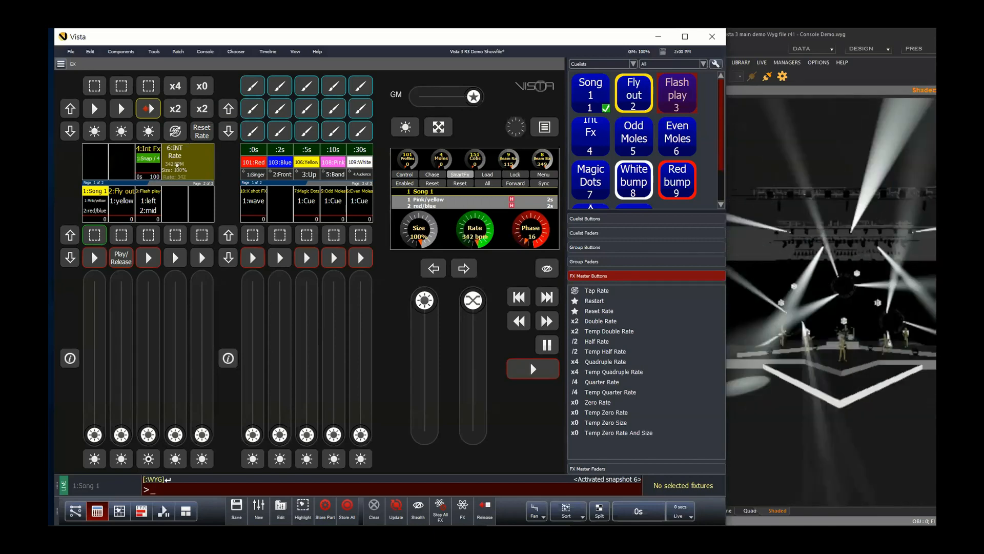
left_click(203, 108)
left_click(203, 108)
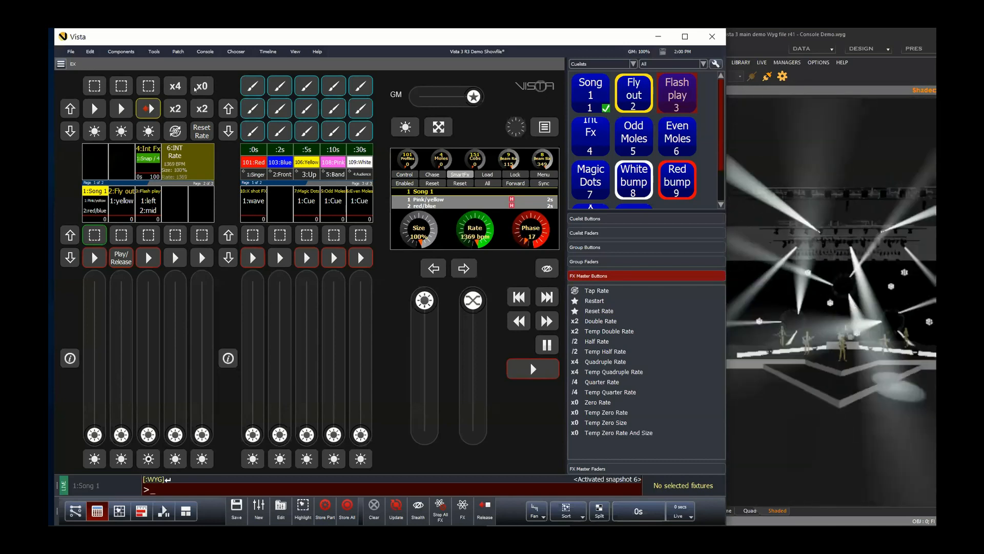
left_click(200, 87)
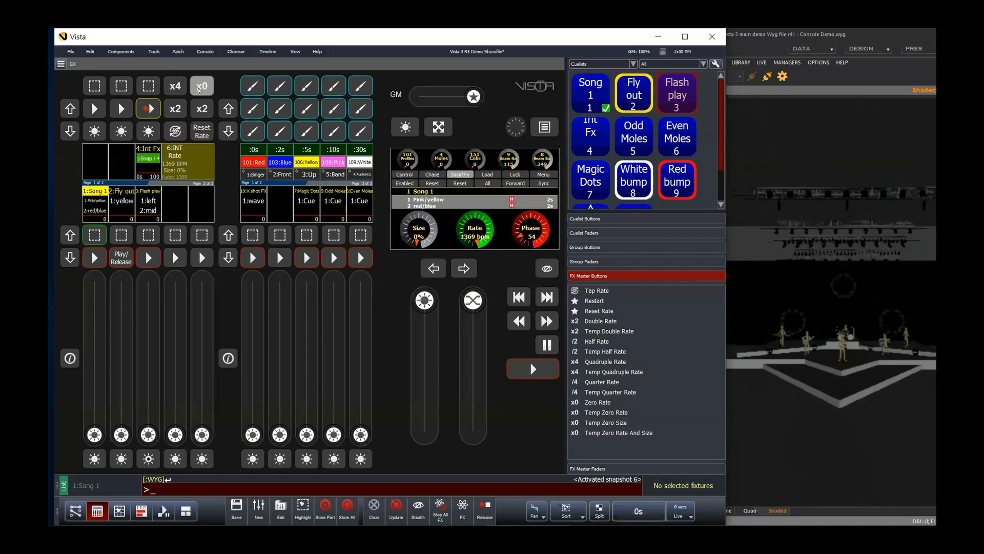
left_click(200, 88)
left_click(199, 136)
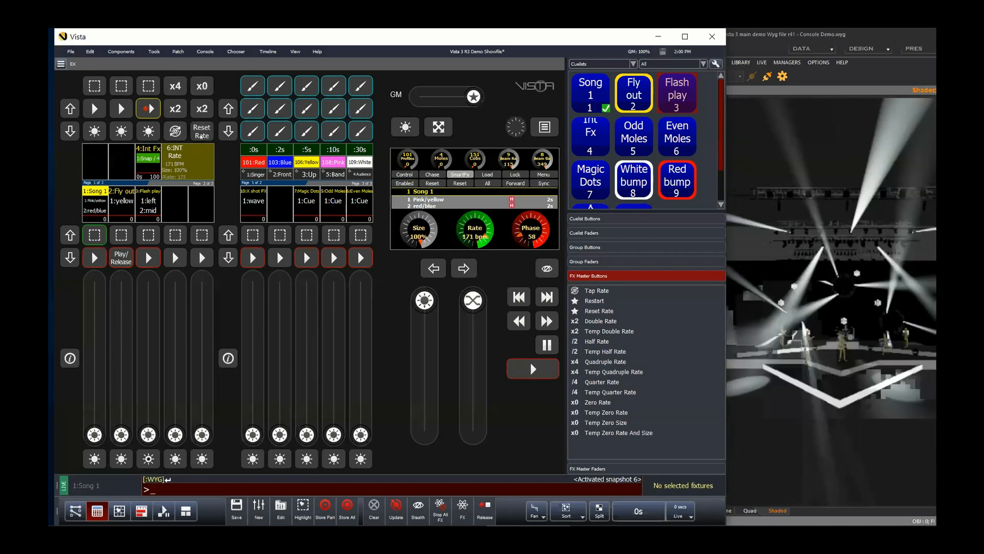
left_click(175, 131)
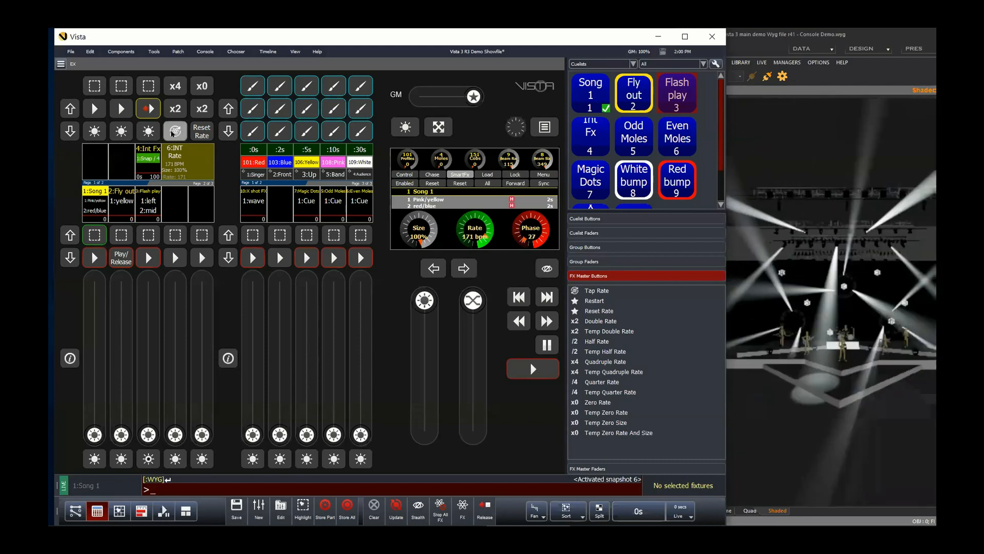
left_click(174, 132)
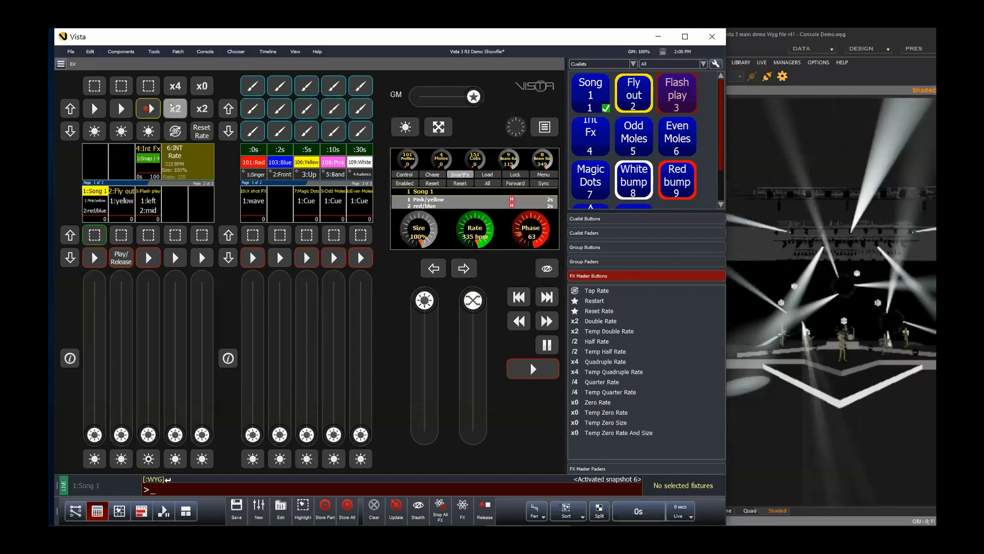
left_click(174, 86)
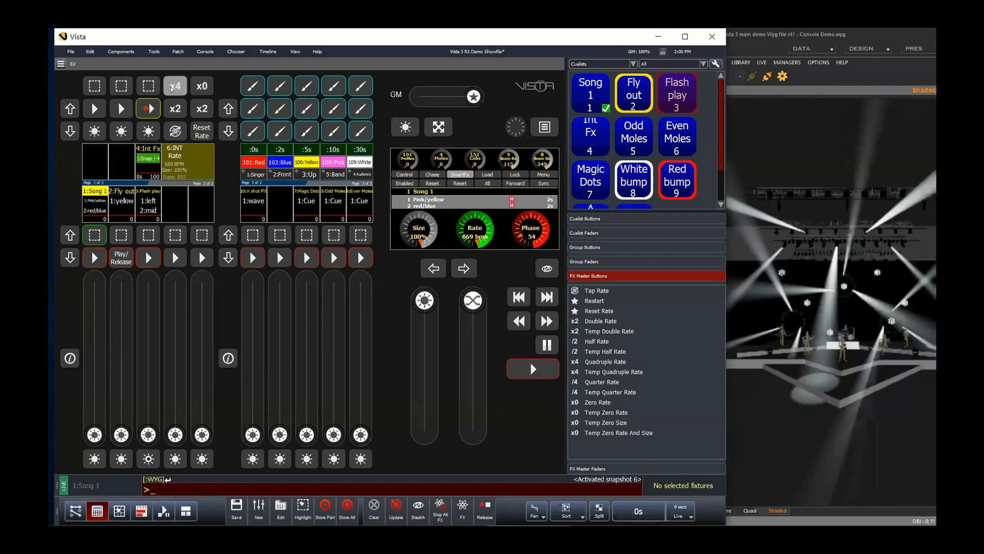
left_click(171, 88)
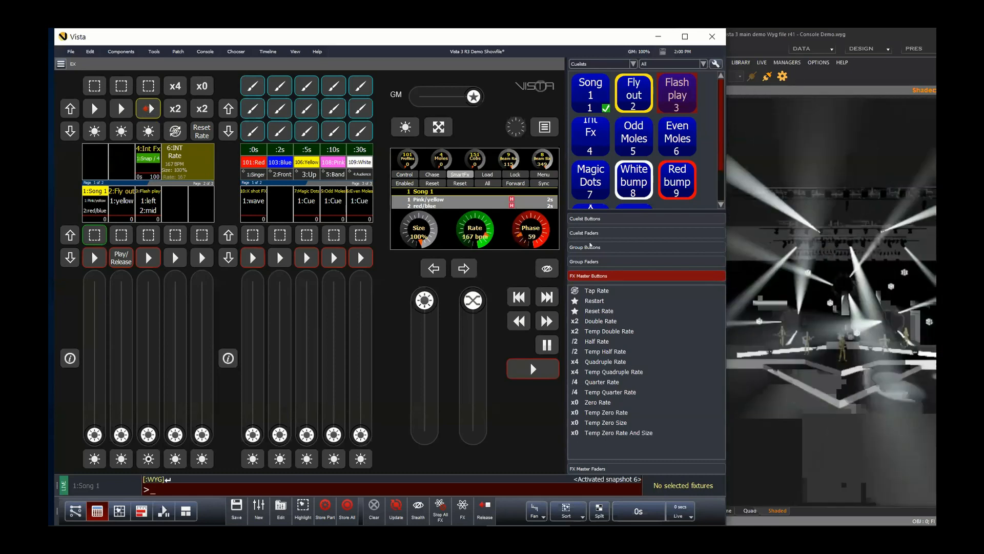
Step: Stop the FX master playback with its Play Toggle button
left_click(584, 219)
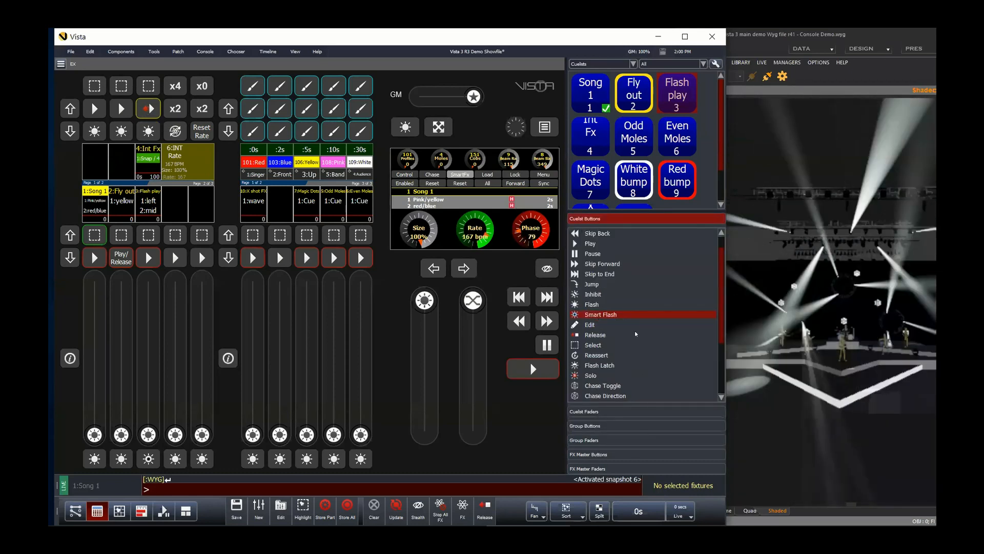
scroll(642, 351, "down", 1)
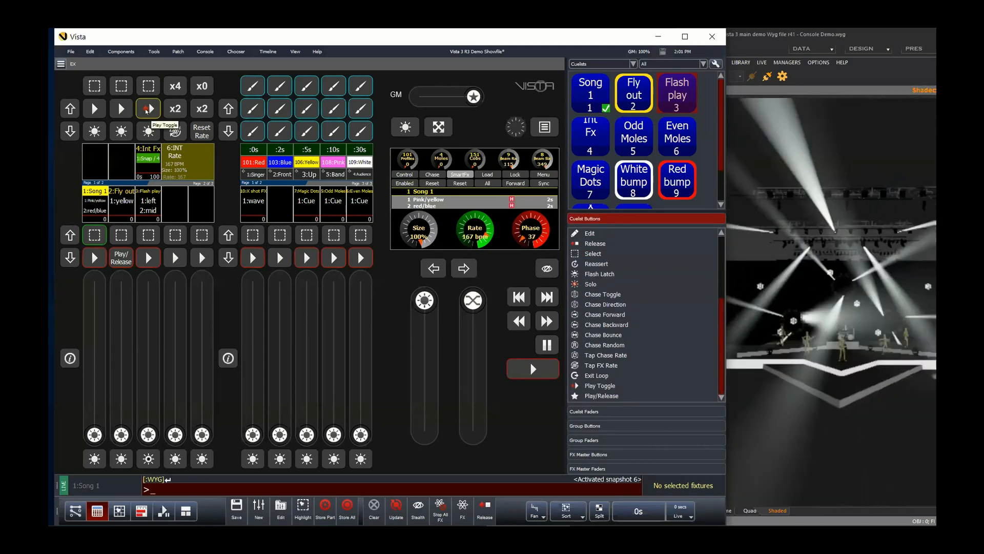
left_click(149, 112)
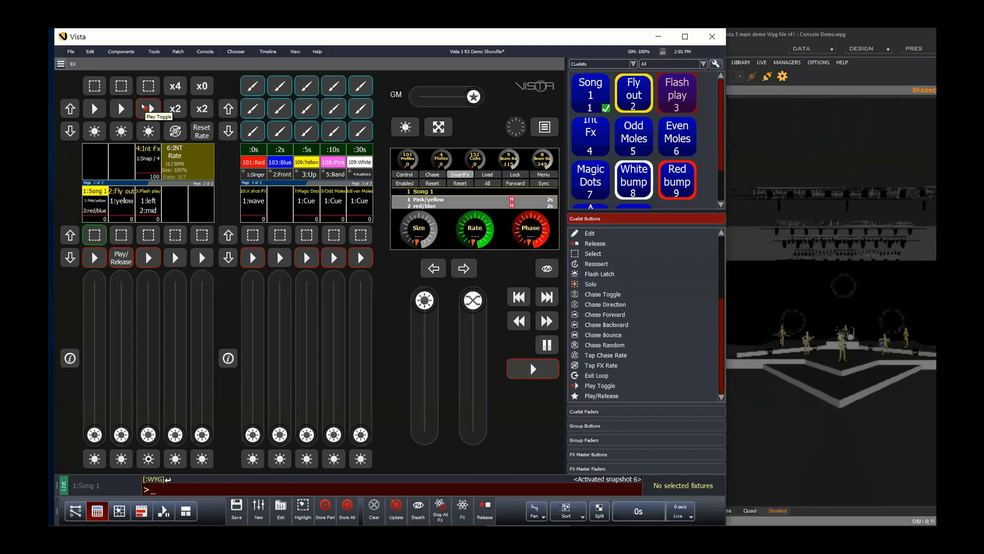
Step: Activate Snapshot 3 from the command line
type("Snapshot 43")
key("BackSpace")
key("BackSpace")
key("BackSpace")
type("3")
key("Return")
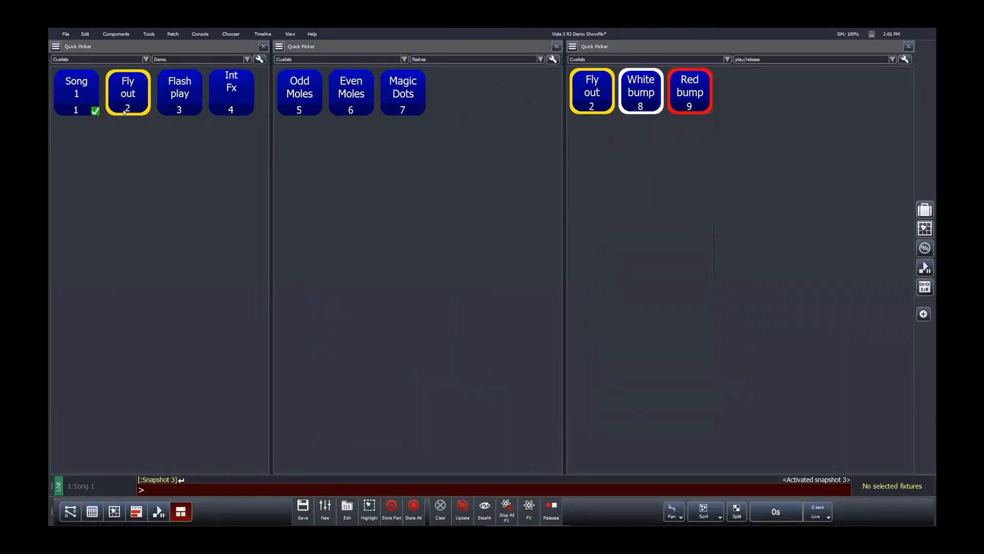
Step: Examine the Quick Picker settings and cuelist filters of the first two pickers
left_click(260, 59)
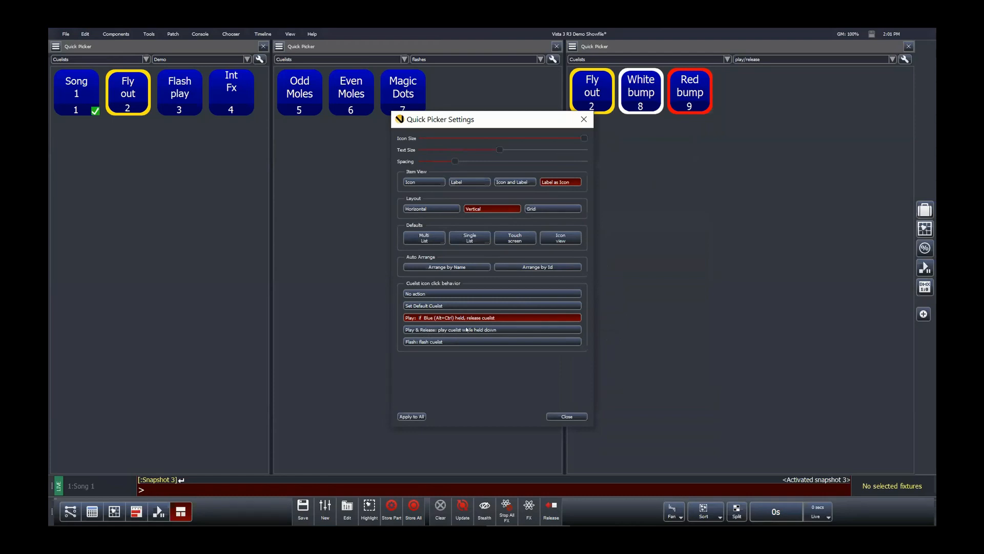
left_click(560, 416)
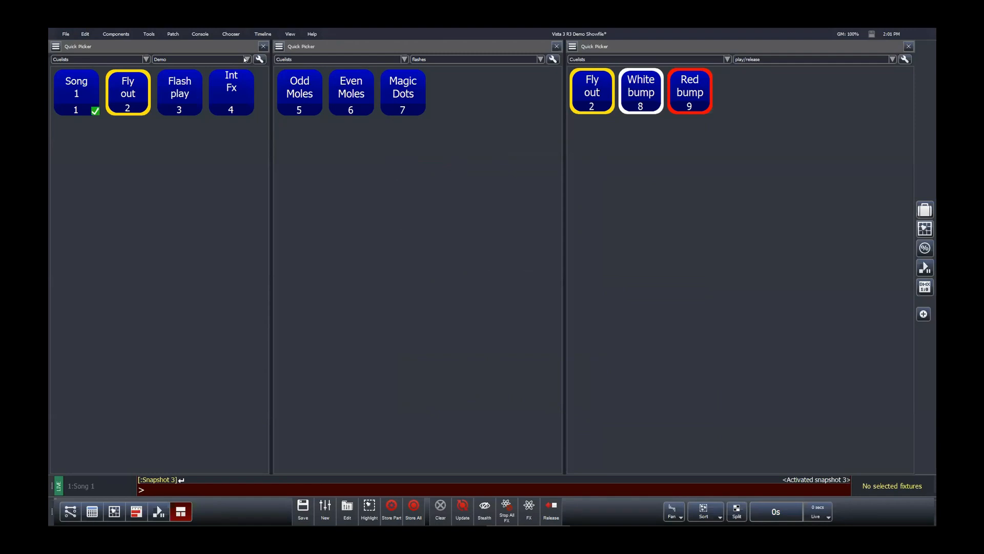
left_click(244, 59)
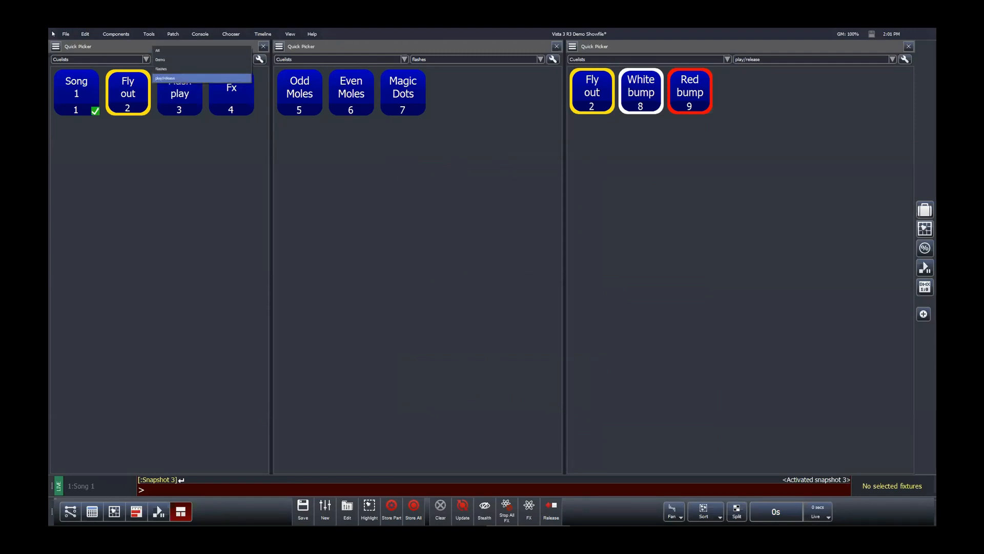
left_click(81, 57)
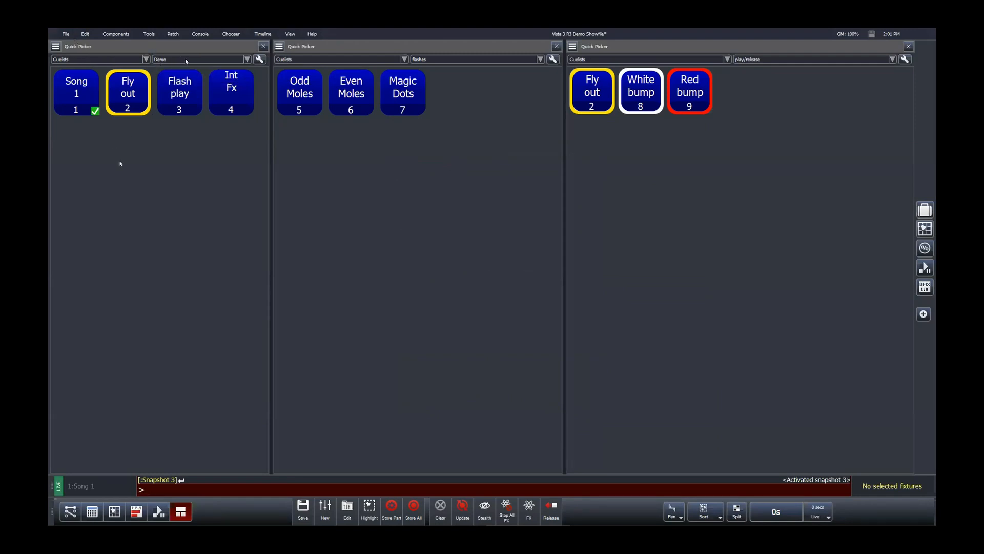
left_click(186, 60)
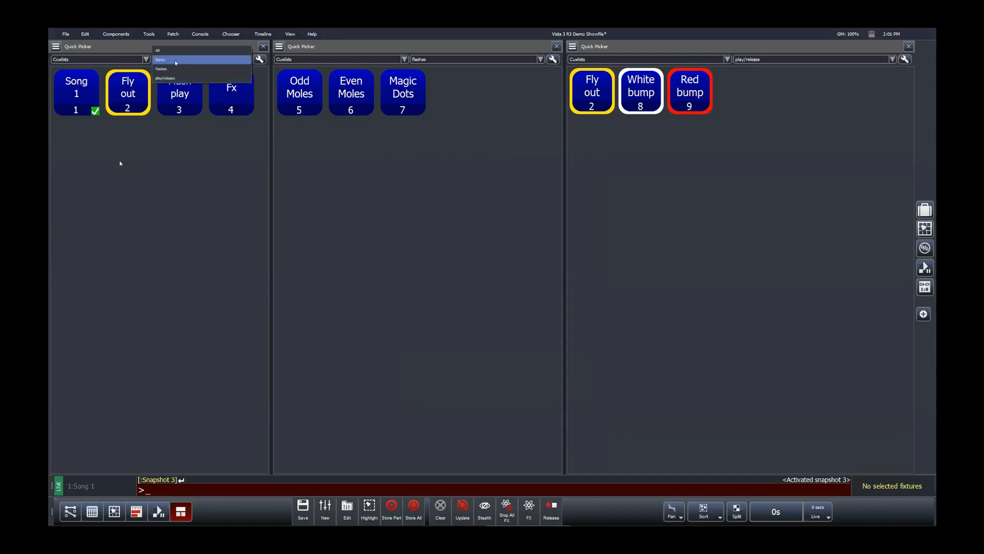
left_click(518, 64)
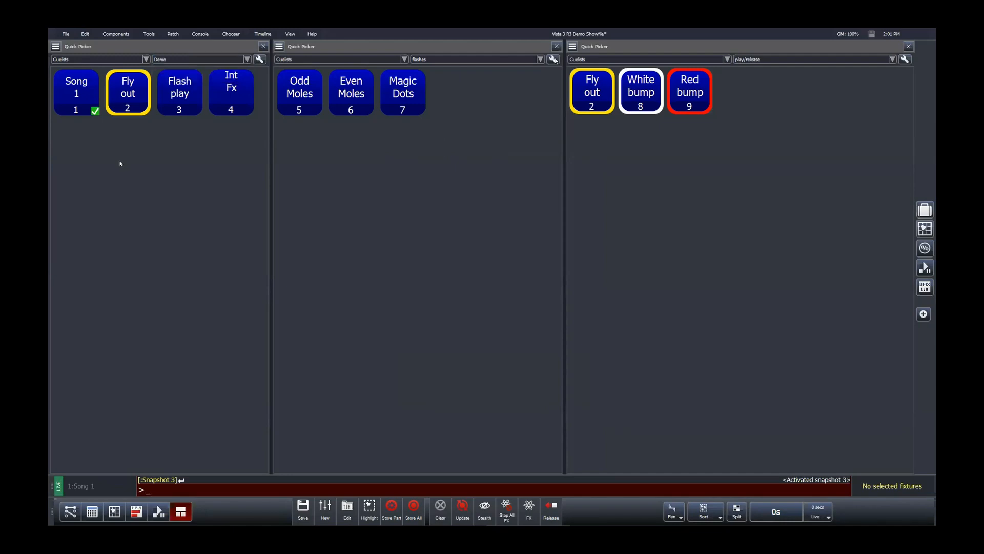
left_click(554, 60)
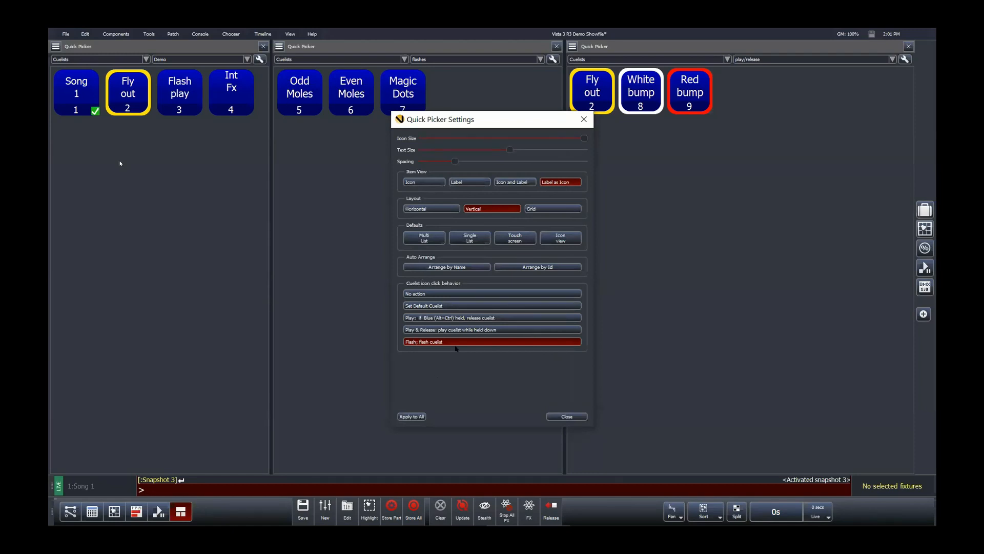
left_click(555, 416)
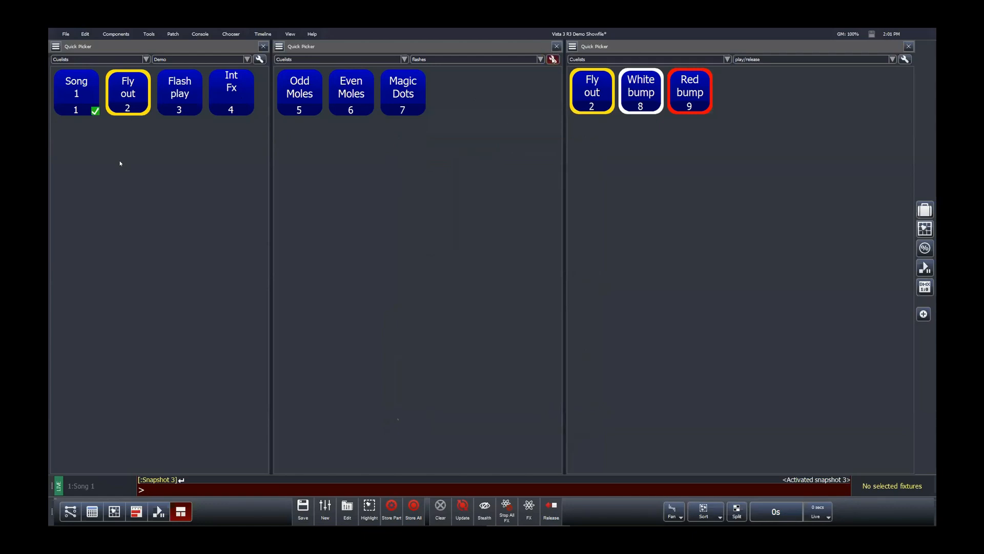
left_click(553, 59)
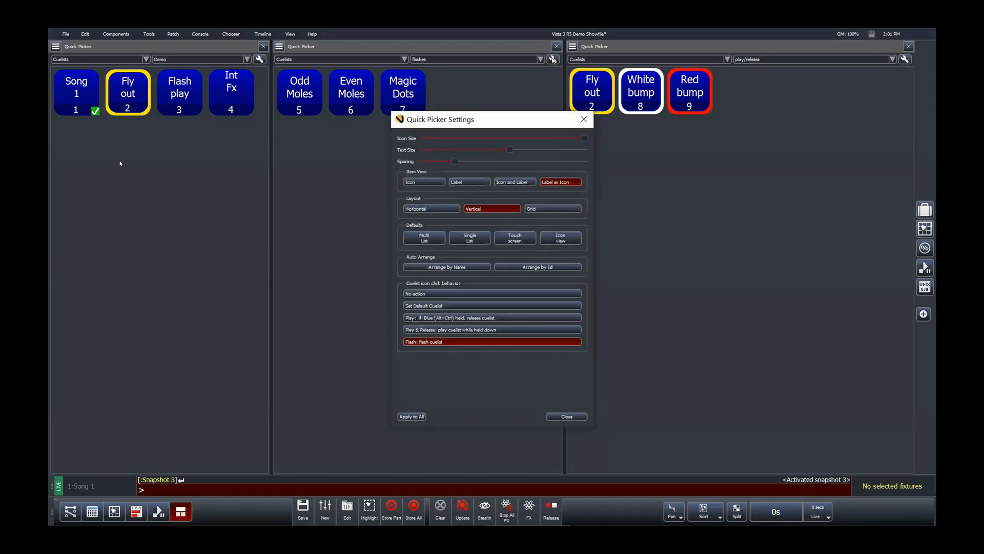
left_click(588, 120)
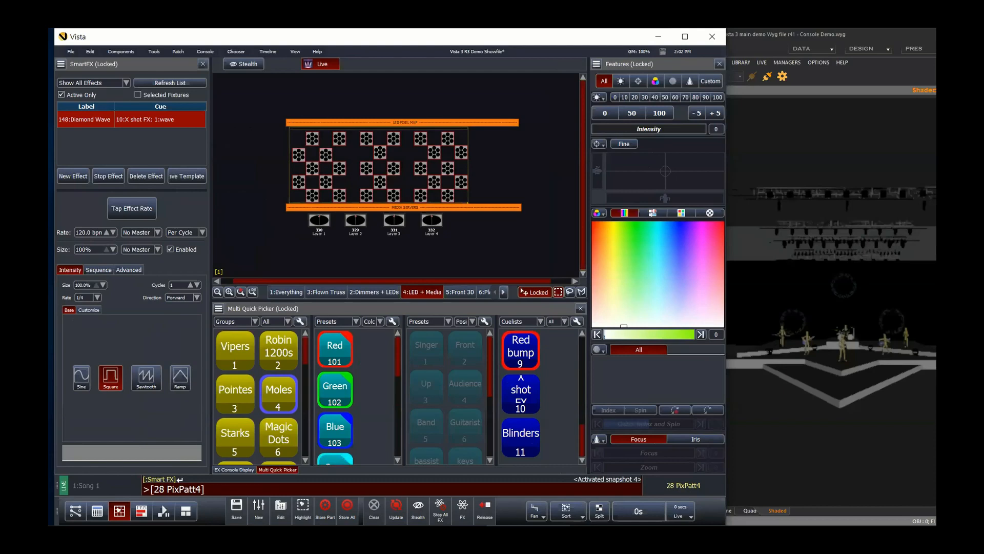
key("Escape")
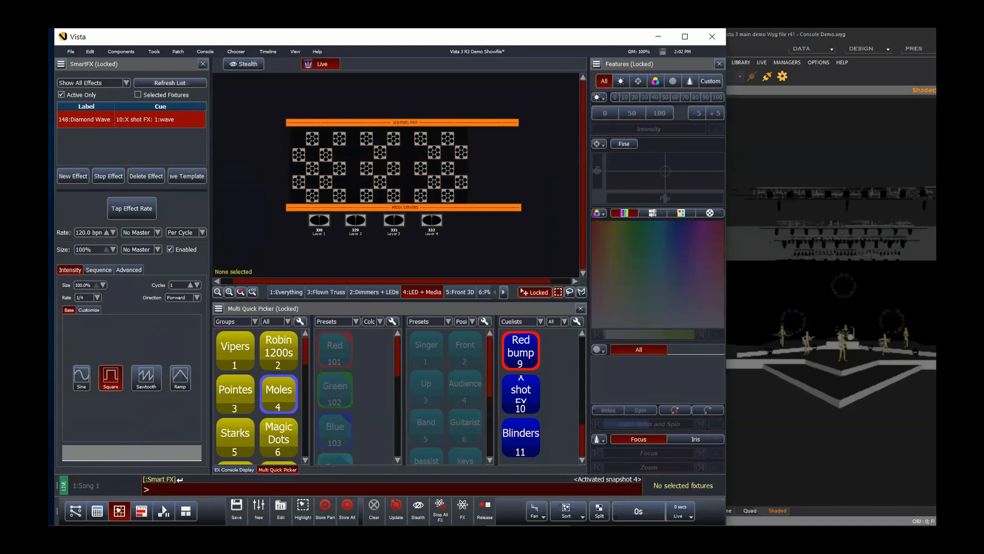
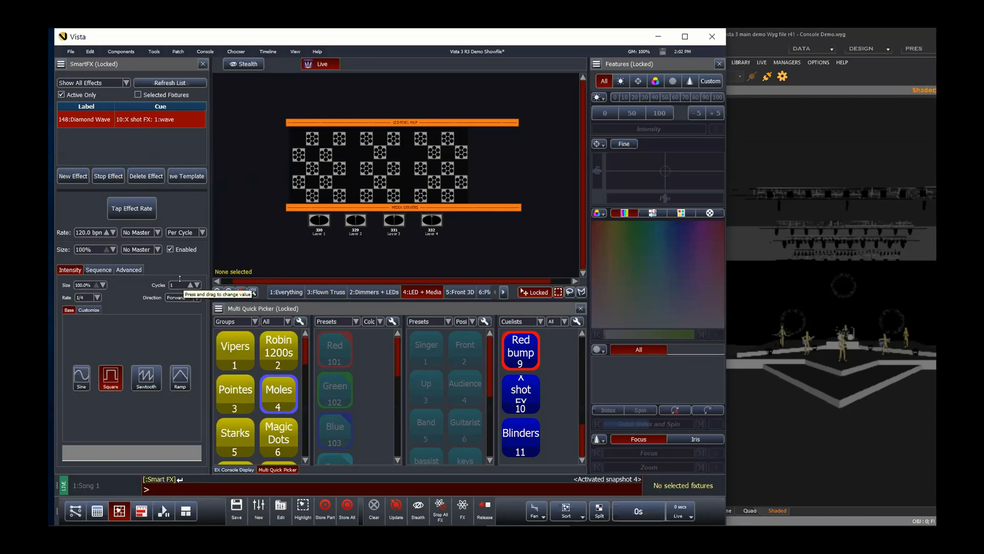
Step: Open the X shot FX cuelist in the cuelist editor and raise its playback fader on the FX console display
right_click(518, 377)
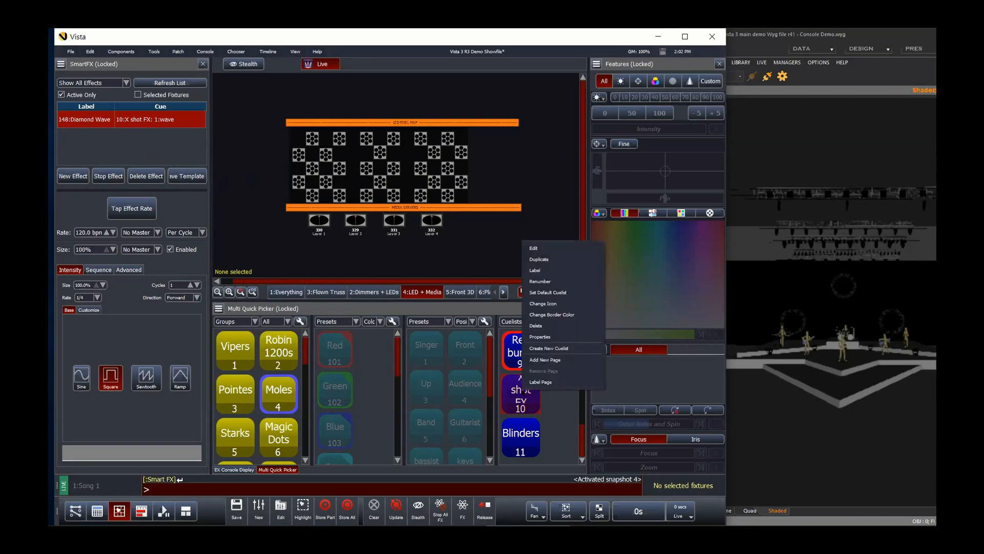
left_click(535, 248)
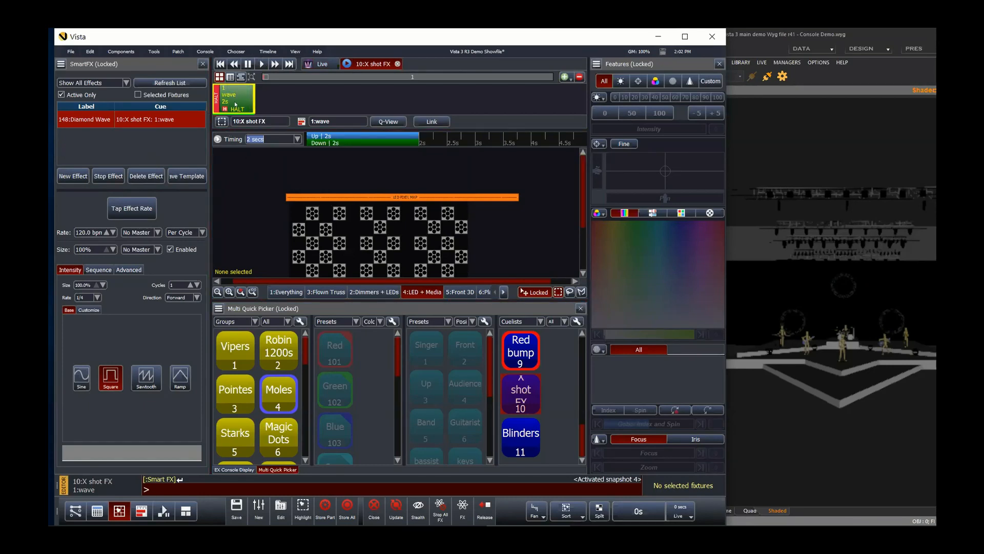
left_click(97, 511)
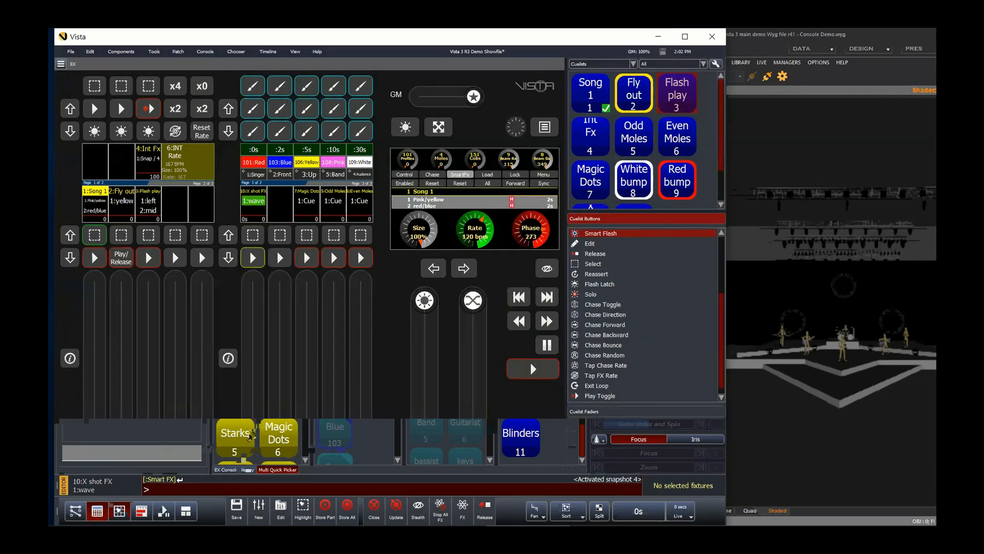
left_click_drag(253, 434, 253, 281)
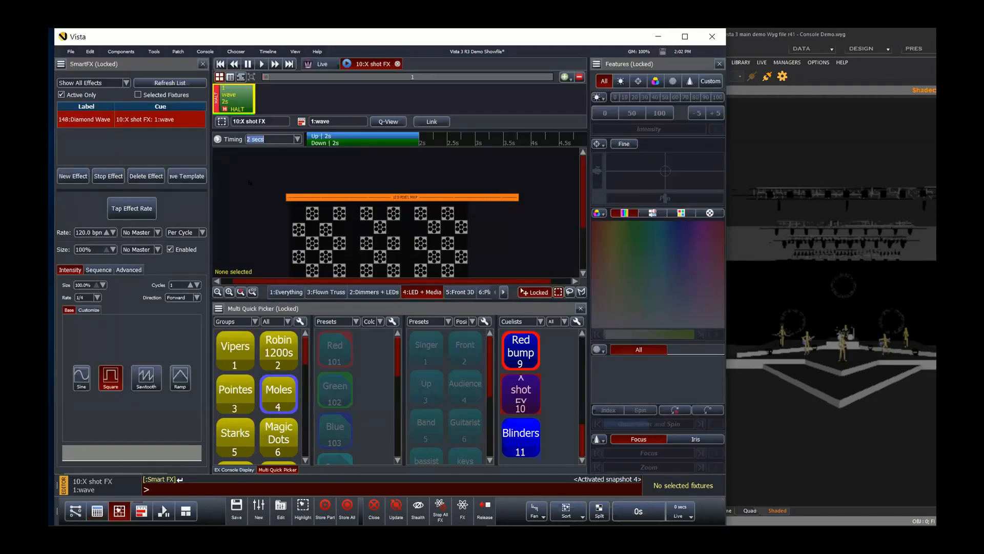
Step: Start playing the X shot FX cuelist and enlarge the layout view area to show the LED pixel map
left_click(261, 64)
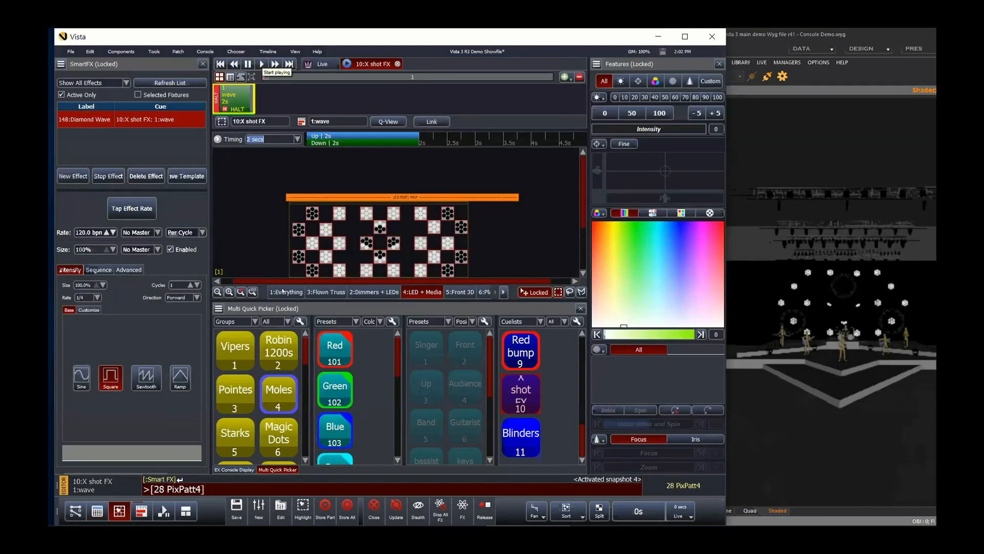
left_click(252, 291)
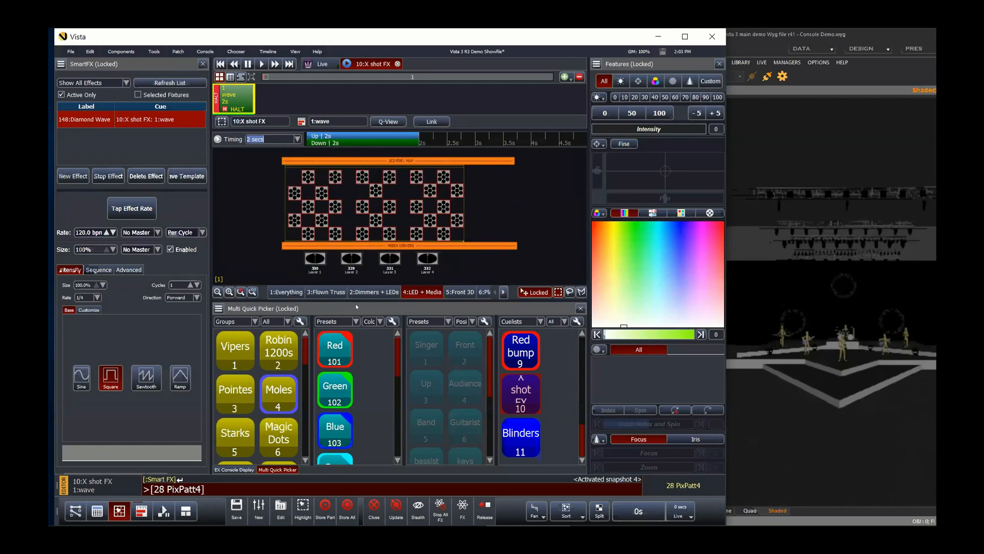
key("Escape")
left_click_drag(356, 302, 351, 398)
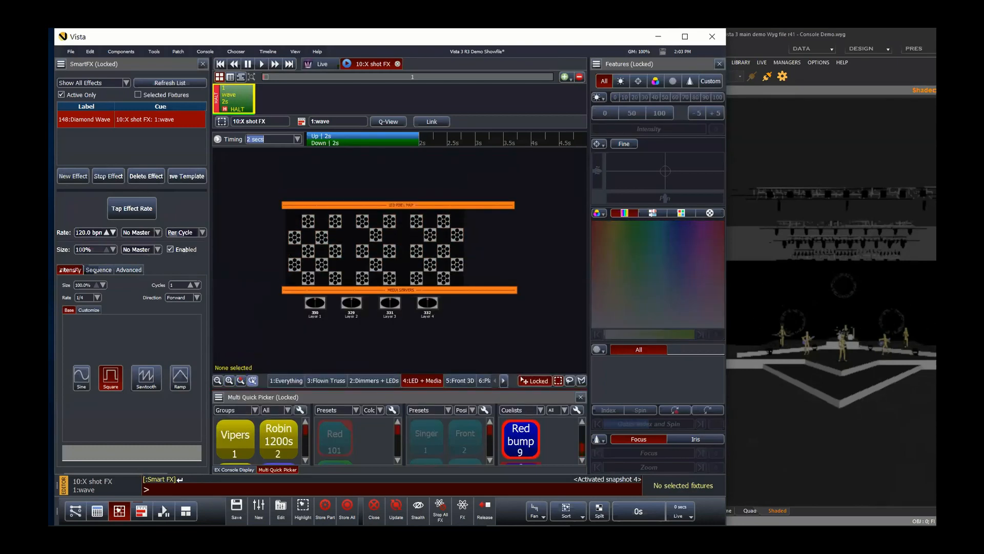
left_click(252, 380)
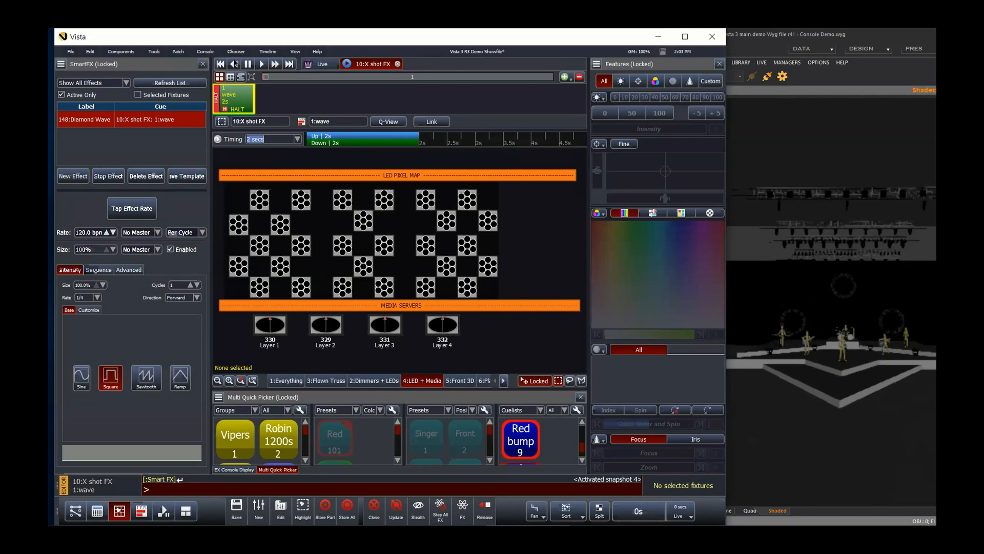
Step: Stop and restart the X shot FX cuelist, then clear the fixture selection
left_click(221, 65)
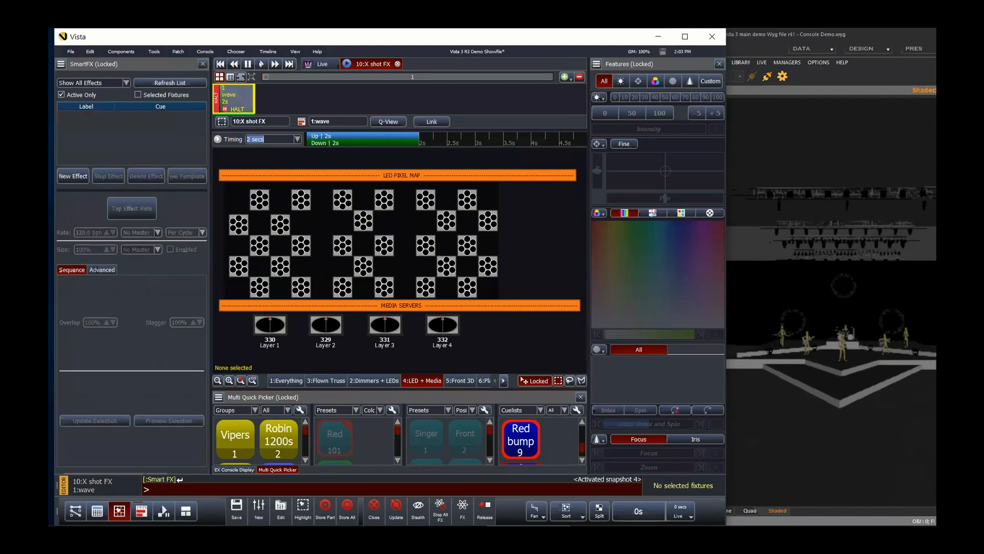
left_click(262, 64)
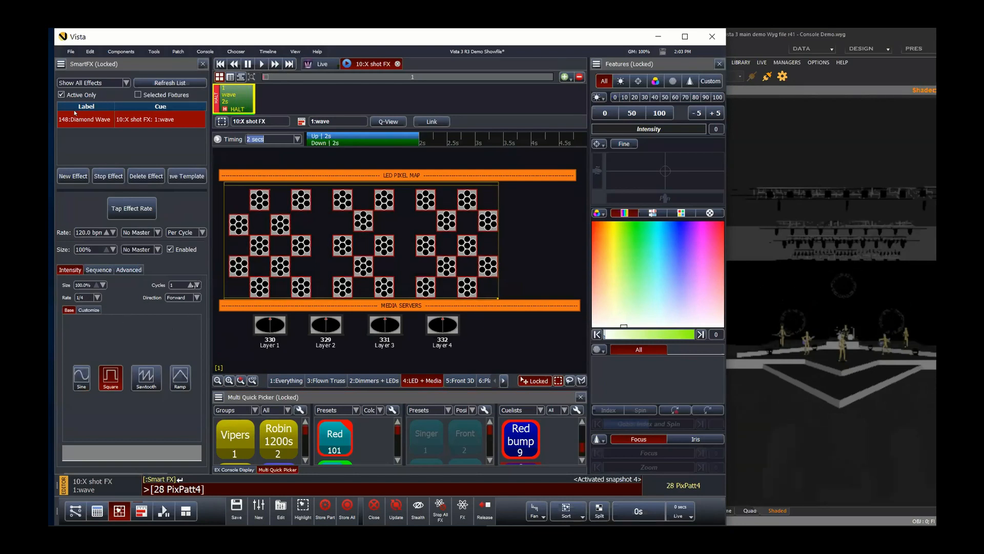
key("Escape")
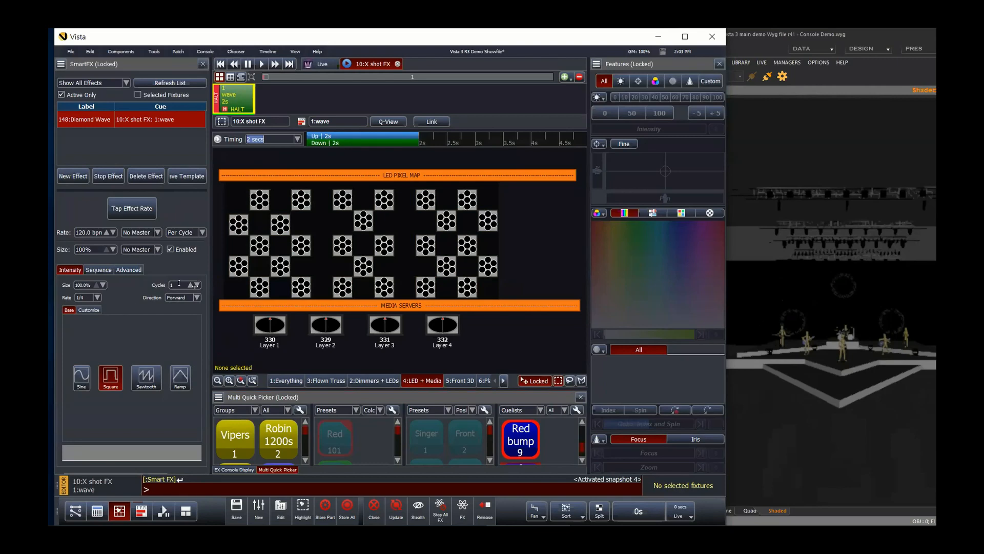
Step: Try the wave effect's Cycles at 2 and Infinite, replaying the X shot FX cuelist after each change
left_click(190, 284)
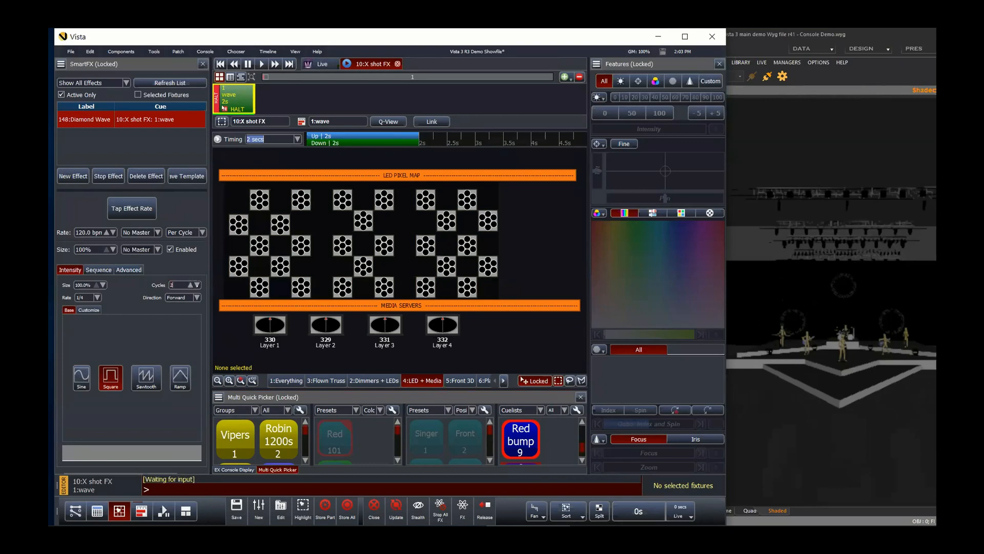
left_click(263, 64)
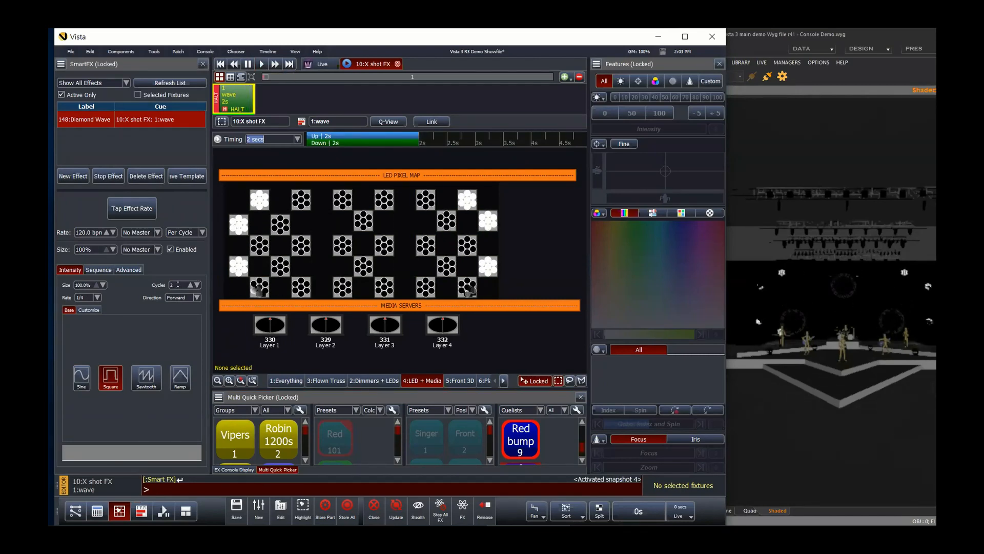
left_click_drag(180, 282, 183, 323)
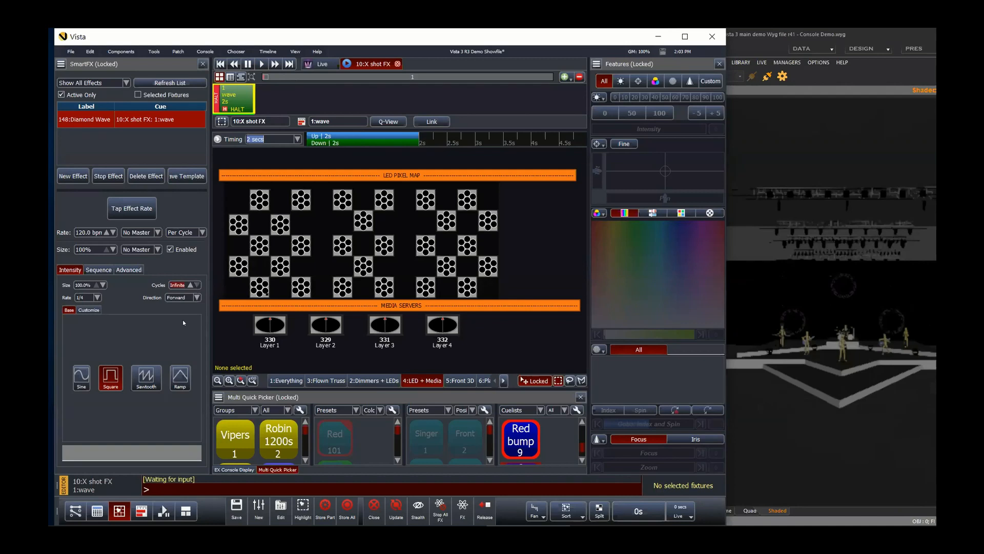
left_click(261, 64)
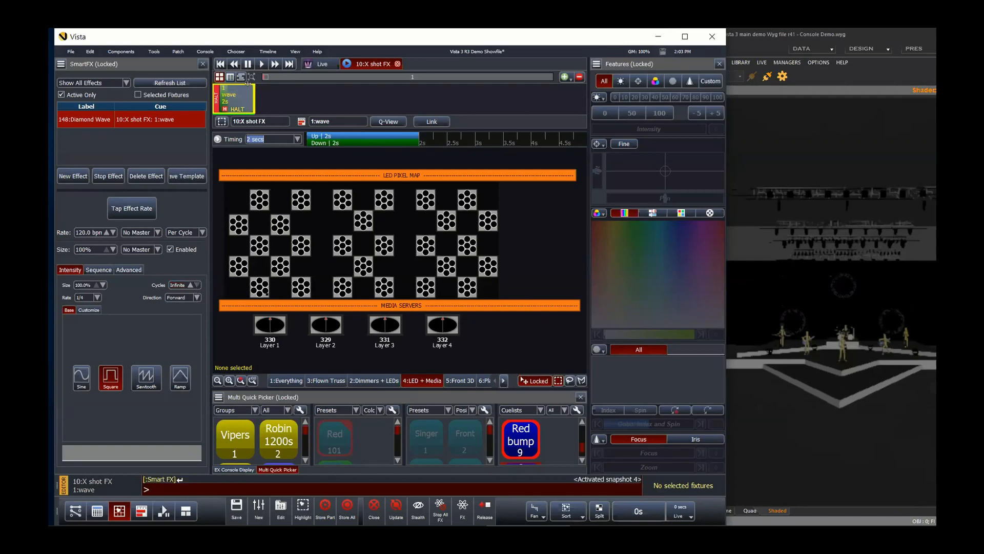
left_click(190, 285)
left_click(261, 65)
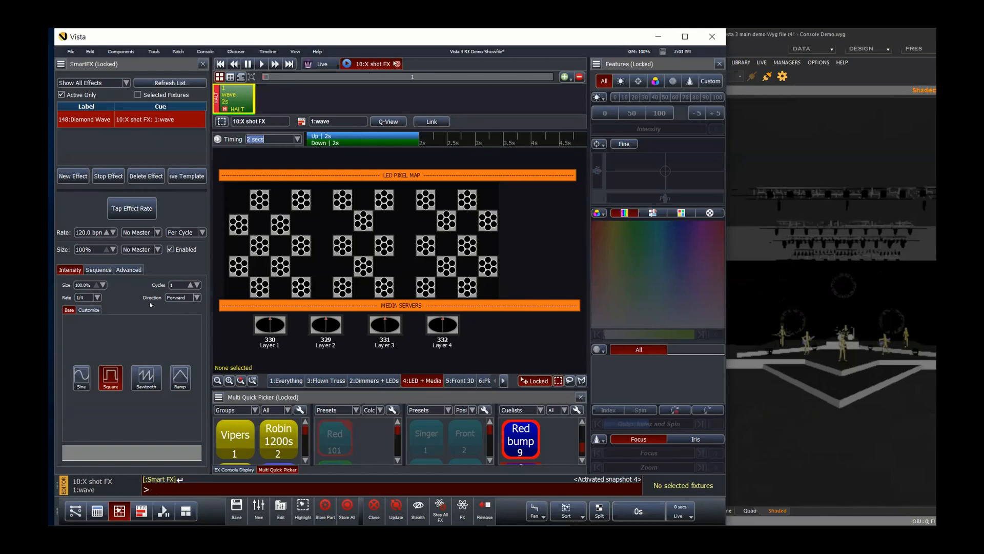
Step: Close the cuelist editor, enlarge the Multi Quick Picker pane and release the active playback
left_click(398, 65)
left_click(429, 325)
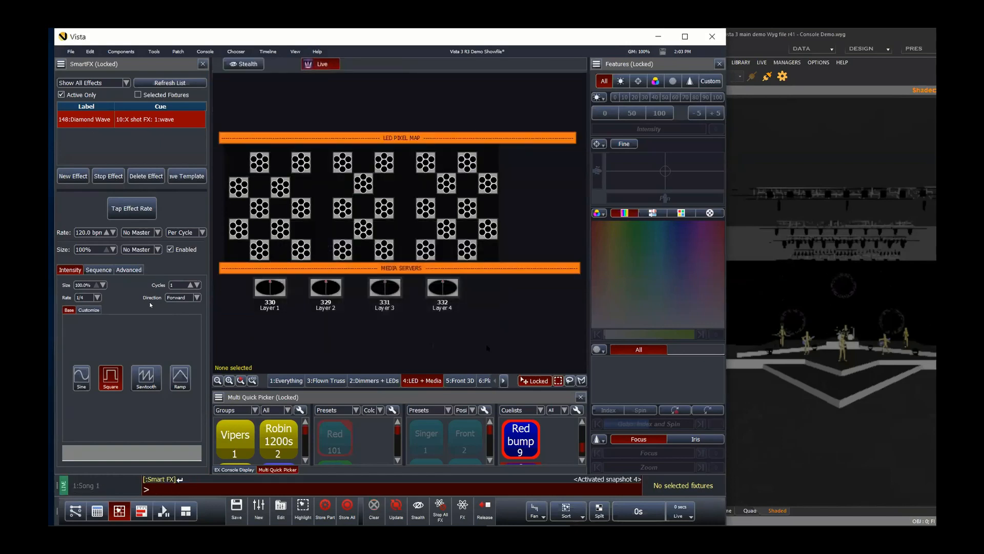
left_click_drag(514, 390, 505, 312)
left_click(485, 508)
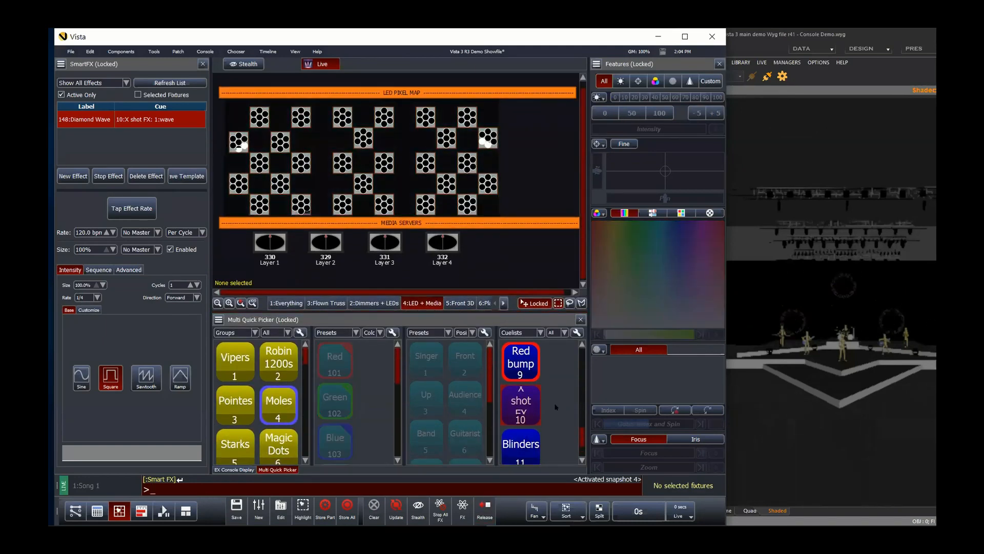
Step: Activate the Int Fx cuelist from the quick picker and open it for editing
scroll(556, 407, "up", 2)
scroll(555, 406, "up", 1)
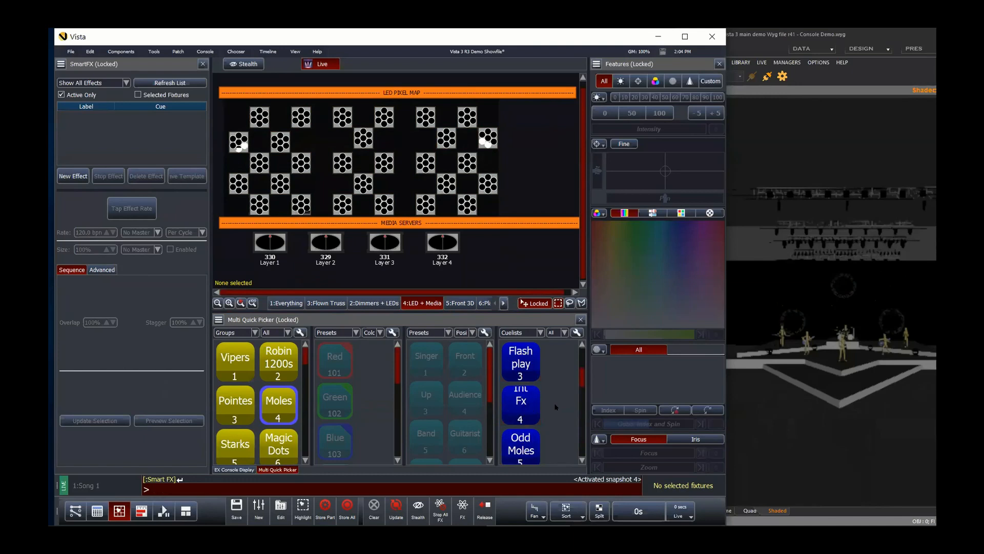
left_click(525, 401)
right_click(526, 401)
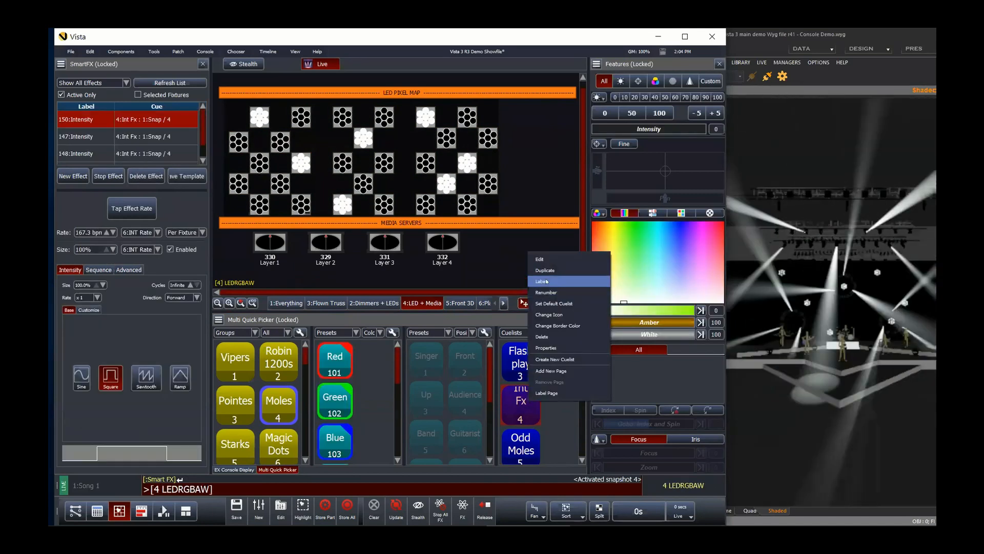
left_click(540, 259)
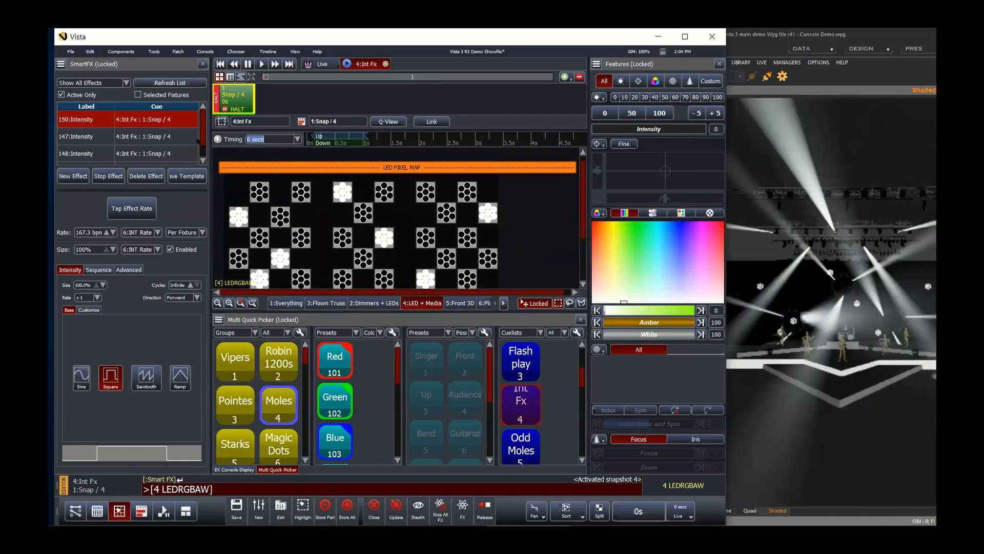
Step: Widen the SmartFX panel, close the cuelist editor and switch to the 1:Everything layout
left_click(214, 188)
left_click_drag(211, 187, 221, 187)
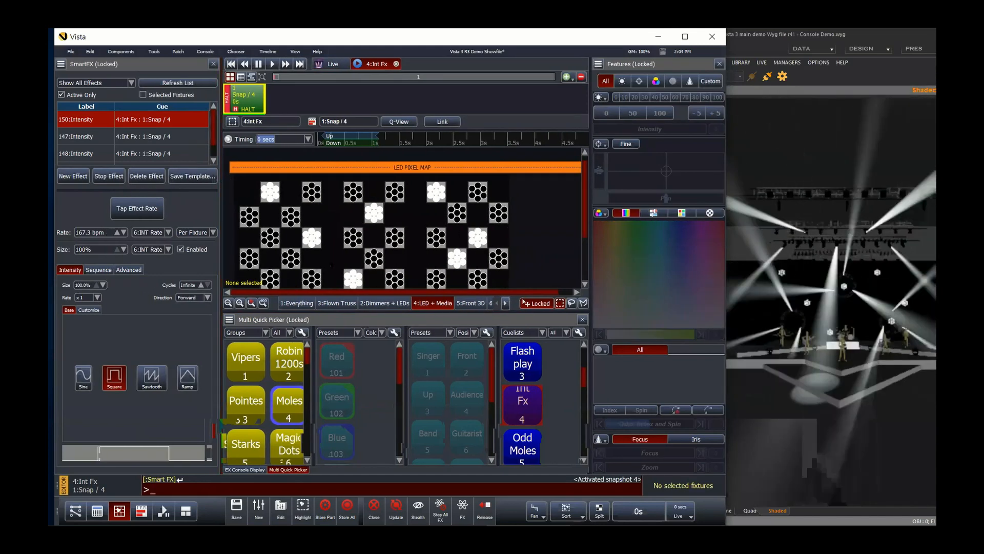
left_click(264, 303)
left_click(396, 64)
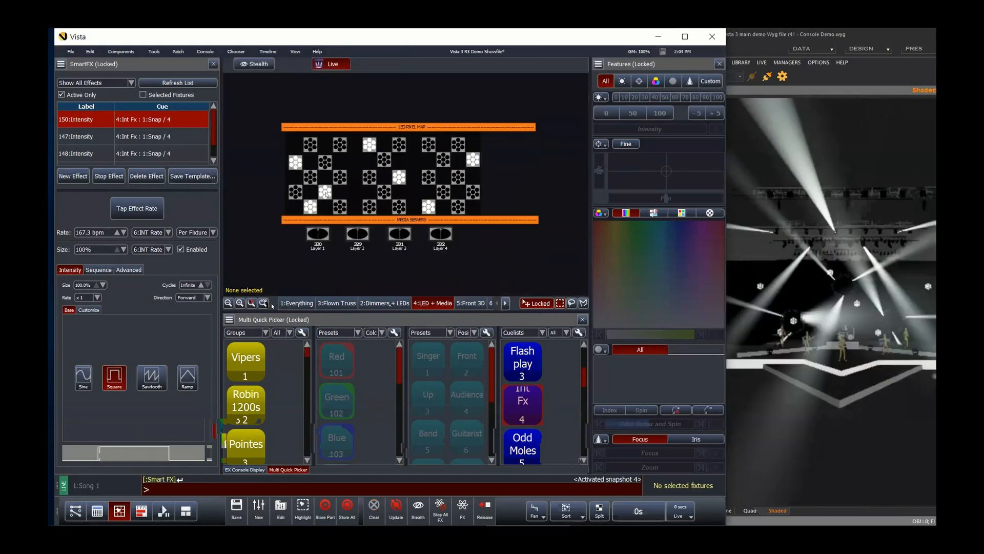
left_click(263, 303)
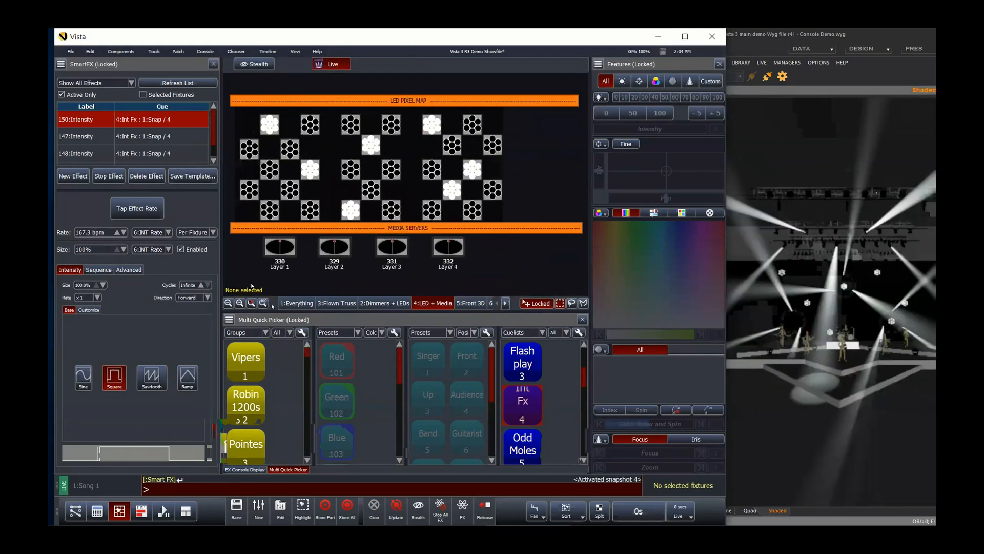
left_click(297, 303)
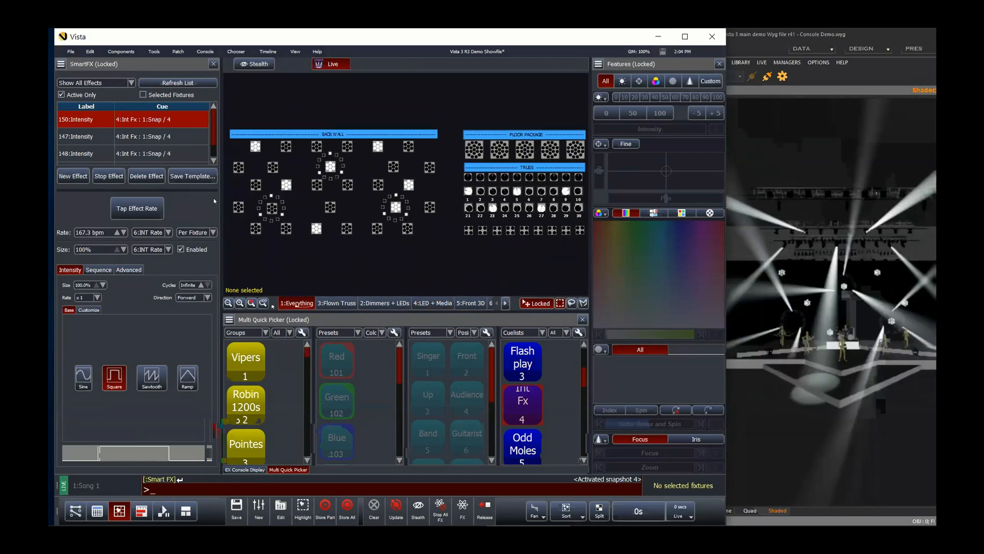
Step: Select each Intensity effect in the SmartFX list to highlight its fixtures, then clear the selection
left_click(95, 135)
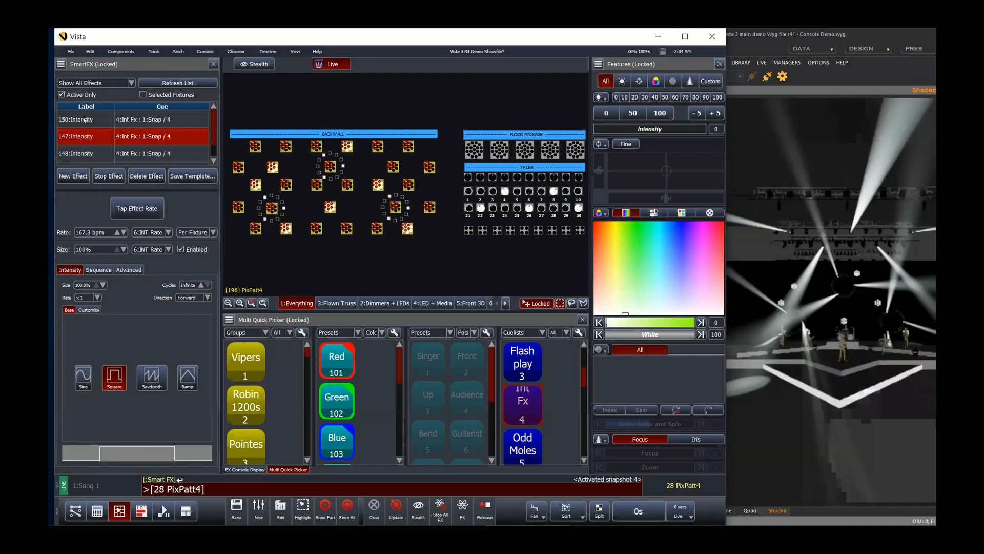
left_click(84, 121)
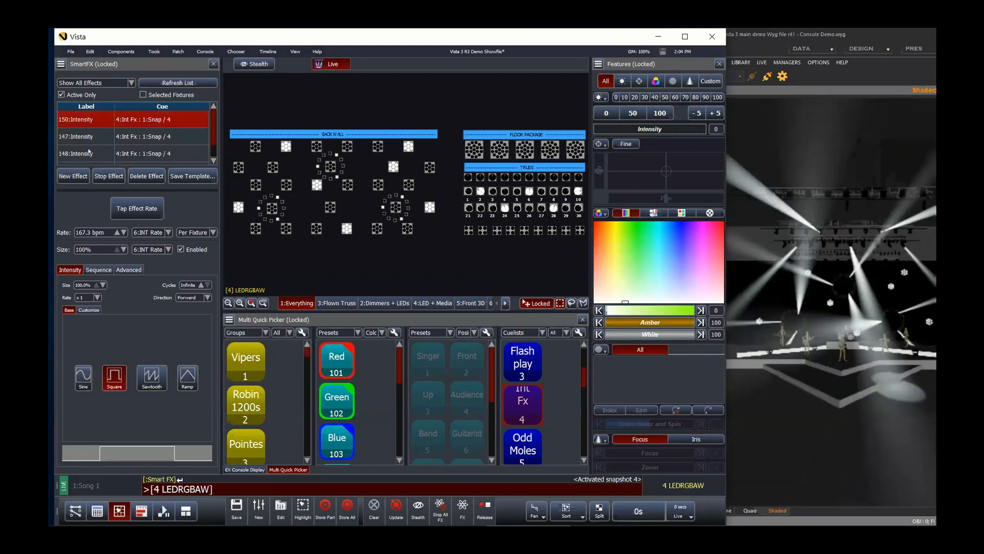
left_click(89, 152)
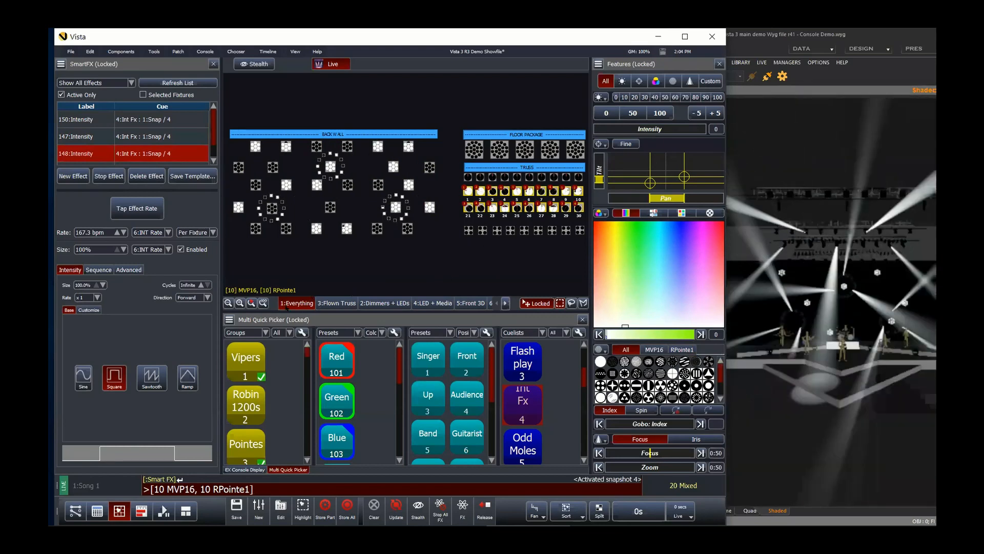
left_click(277, 279)
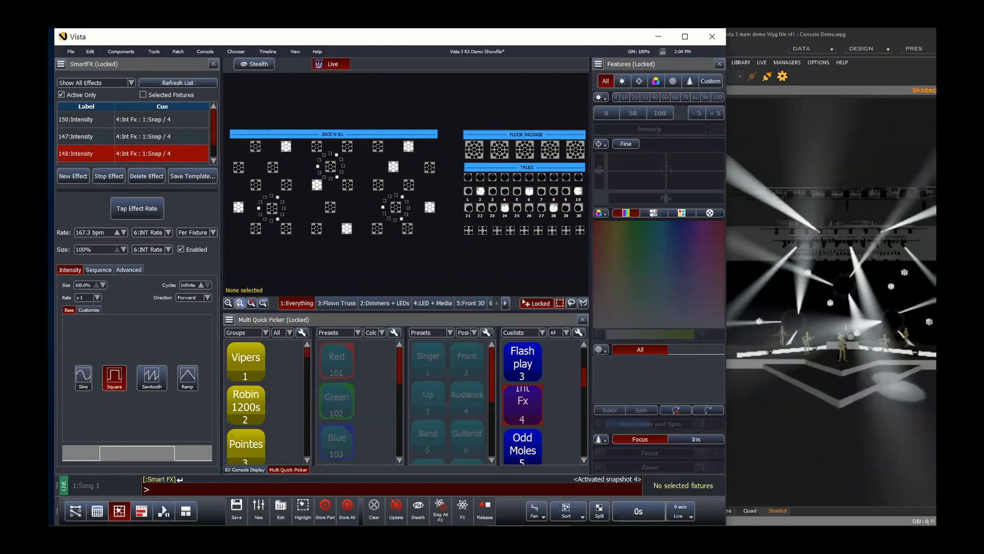
Step: Zoom and pan the layout view in on the truss fixtures
left_click(239, 303)
left_click(239, 303)
left_click_drag(346, 292, 405, 290)
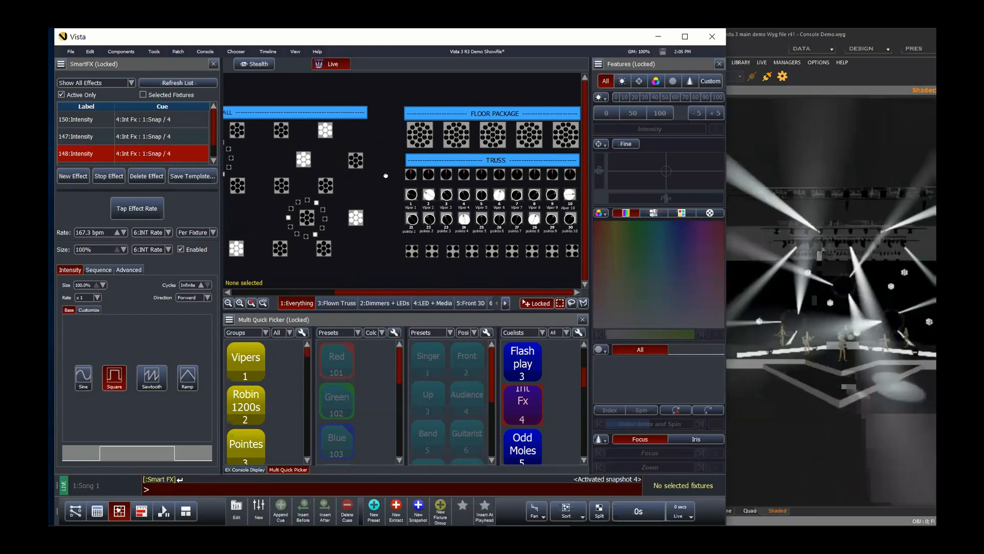
mouse_move(353, 194)
left_mouse_down()
mouse_move(350, 203)
mouse_move(266, 179)
mouse_move(339, 235)
mouse_move(364, 195)
mouse_move(402, 167)
mouse_move(372, 200)
mouse_move(360, 186)
left_mouse_up()
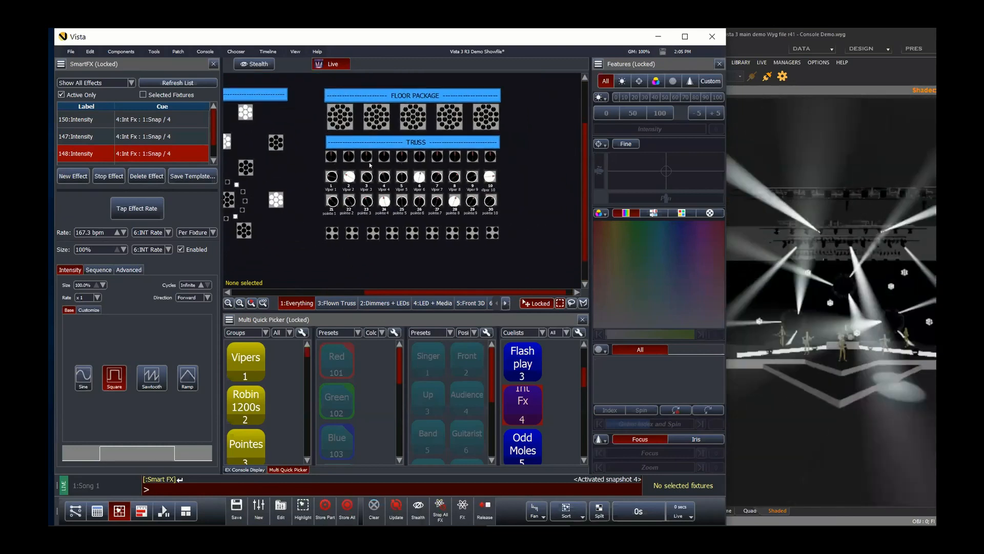
scroll(410, 169, "up", 1)
left_click_drag(428, 159, 384, 135)
scroll(385, 143, "up", 2)
scroll(384, 144, "up", 1)
scroll(384, 134, "up", 1)
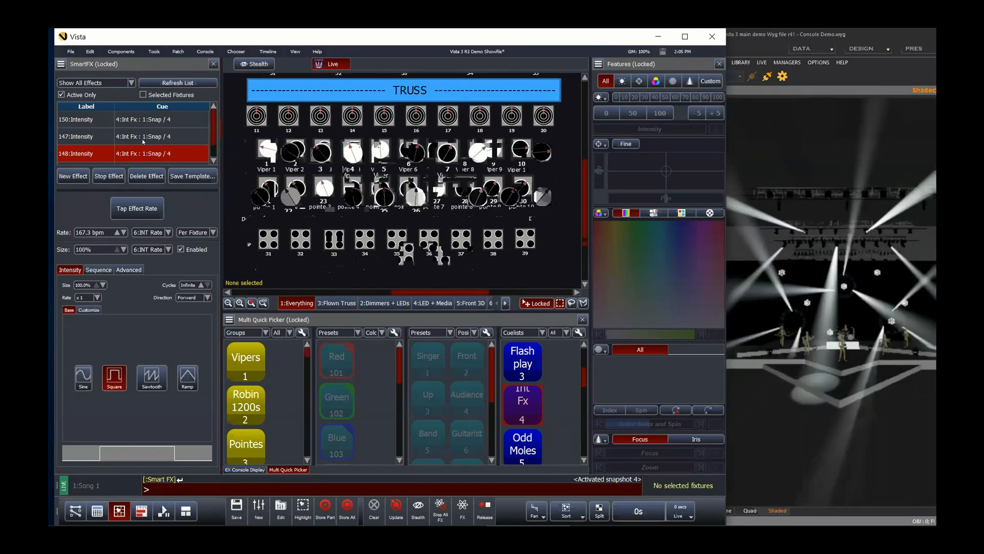
Step: Select the 147 and 148 Intensity effects again to locate their fixtures on the truss, then clear the selection
left_click(143, 139)
left_click(149, 155)
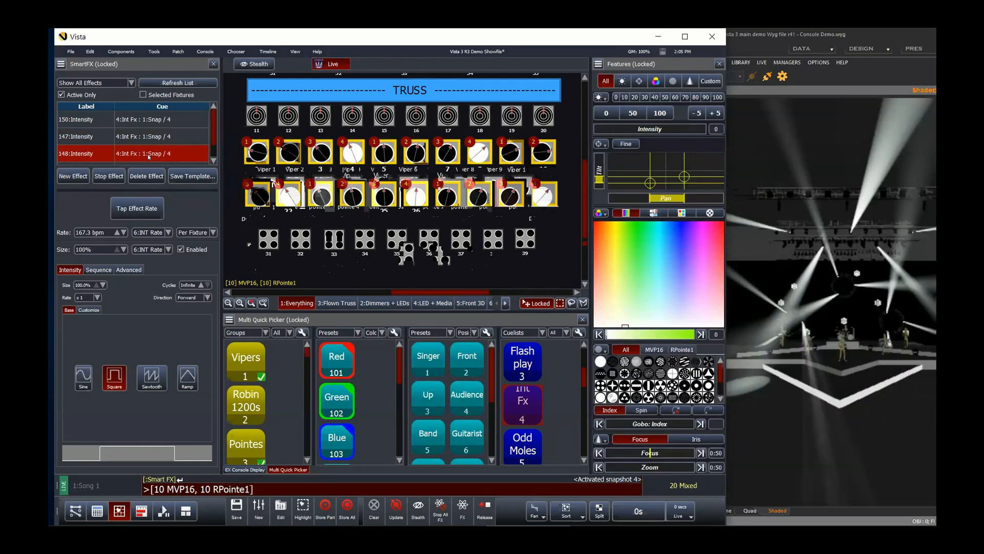
key("Escape")
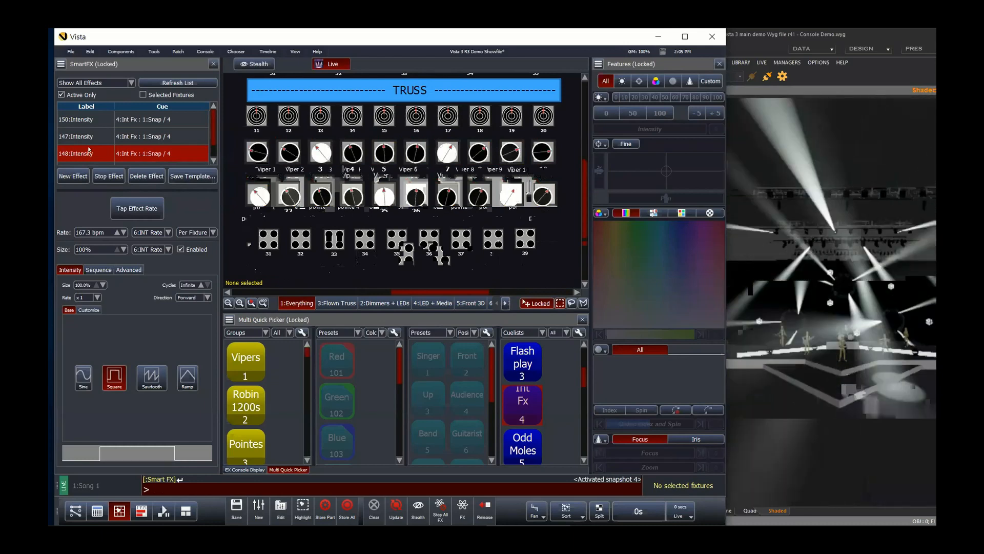
left_click(87, 136)
left_click(95, 154)
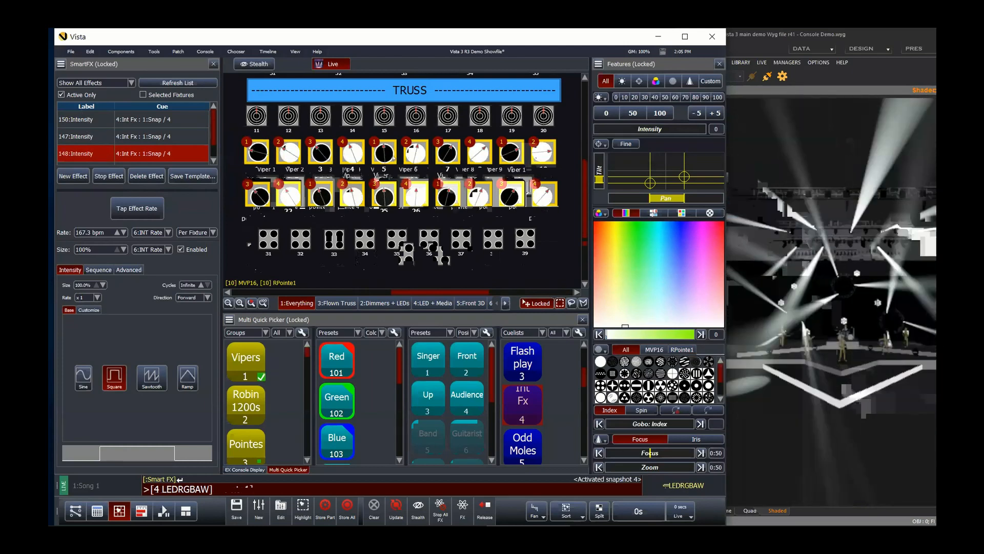
left_click(237, 149)
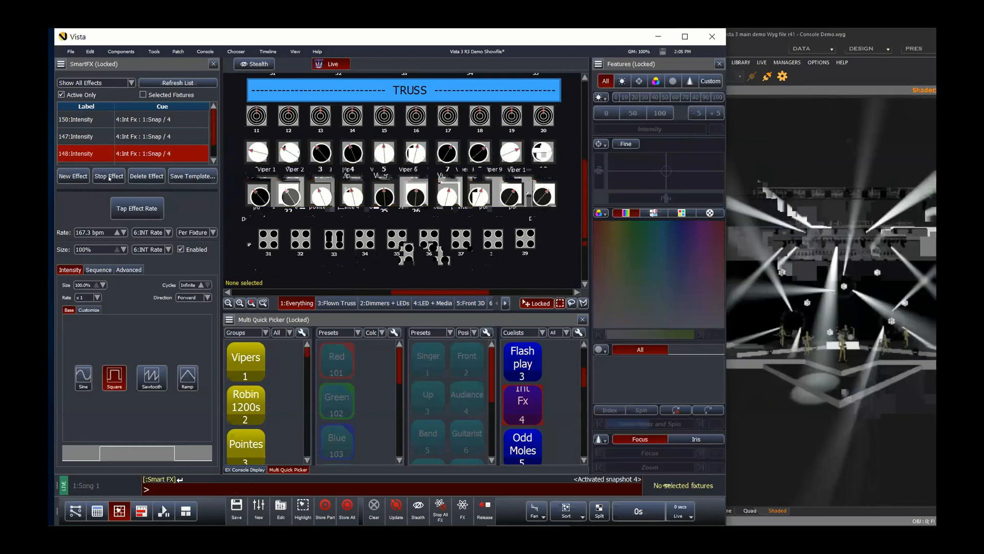
Step: Zoom out the layout view and select the 147 and 150 Intensity effects to locate their fixtures, then clear the selection
scroll(415, 201, "down", 1)
scroll(416, 201, "down", 4)
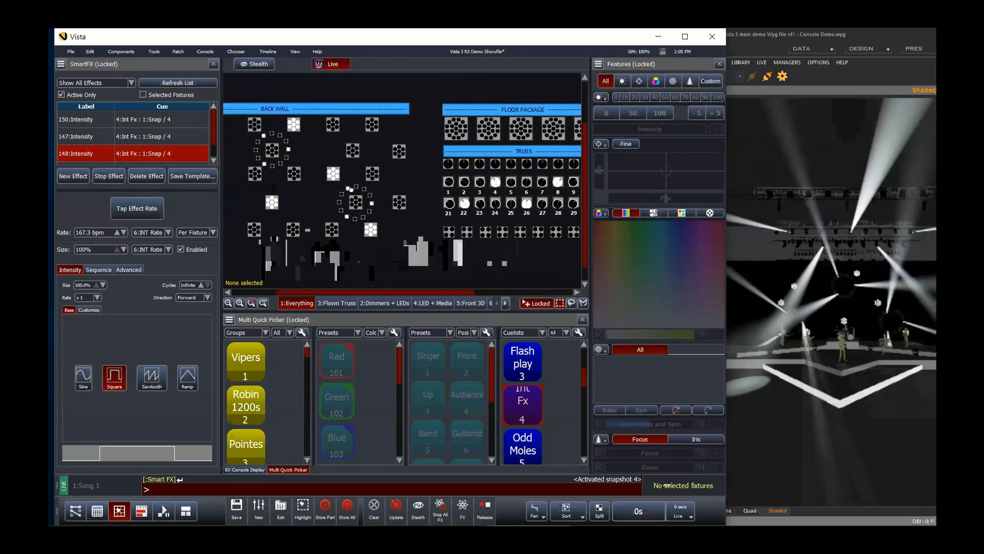
left_click_drag(348, 188, 393, 200)
left_click(80, 141)
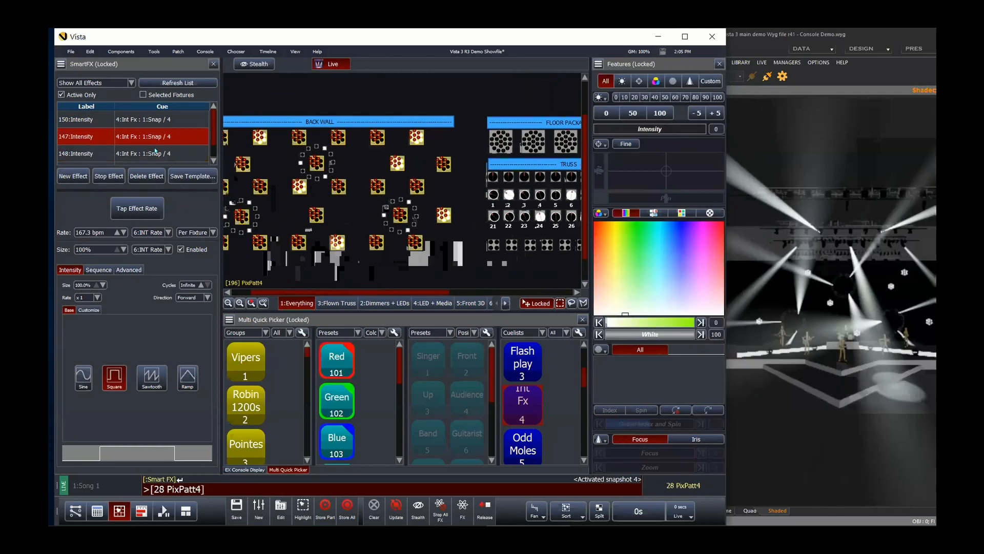
left_click(74, 121)
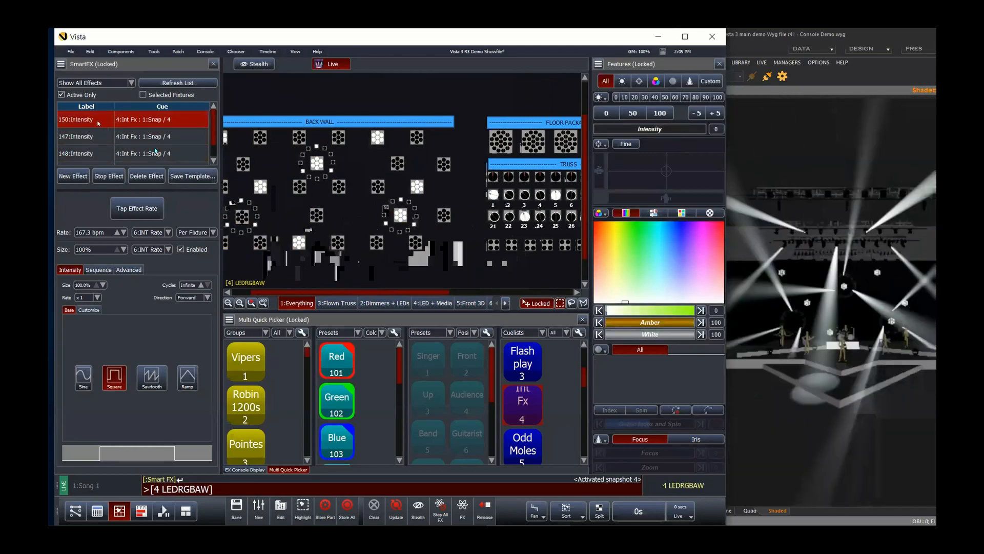
left_click(329, 229)
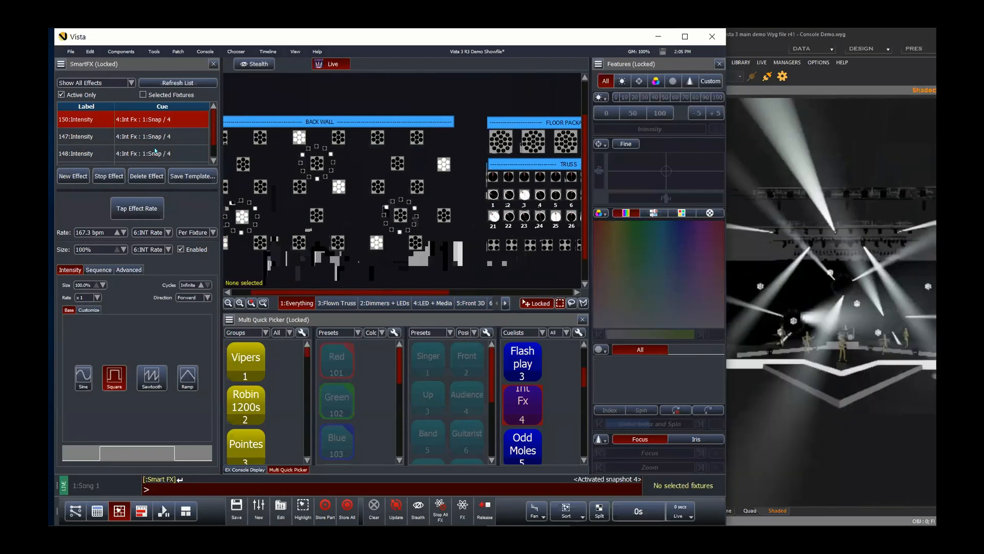
Step: Recall snapshot 6 and then snapshot 5 from the command line
scroll(333, 239, "down", 4)
scroll(391, 248, "up", 4)
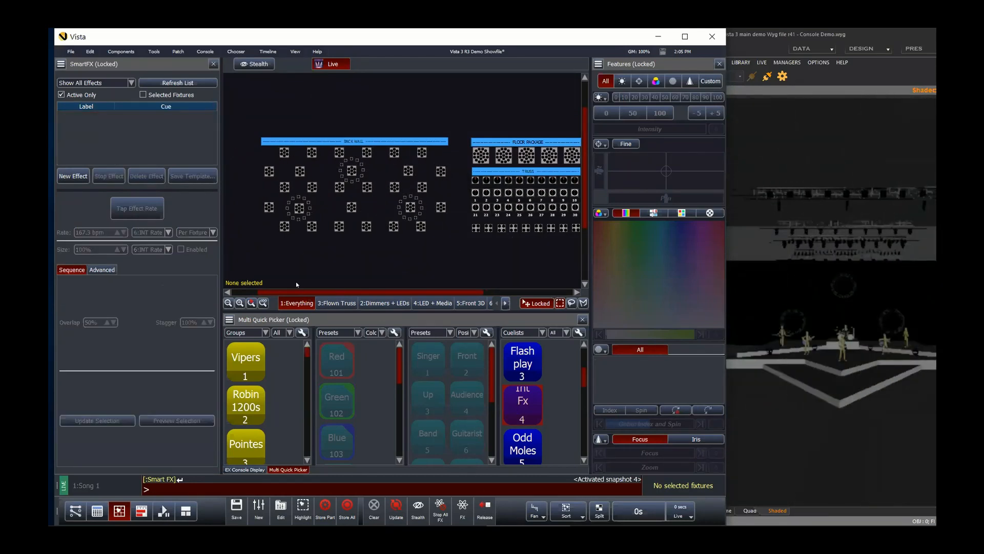
key("s")
key("6")
key("Return")
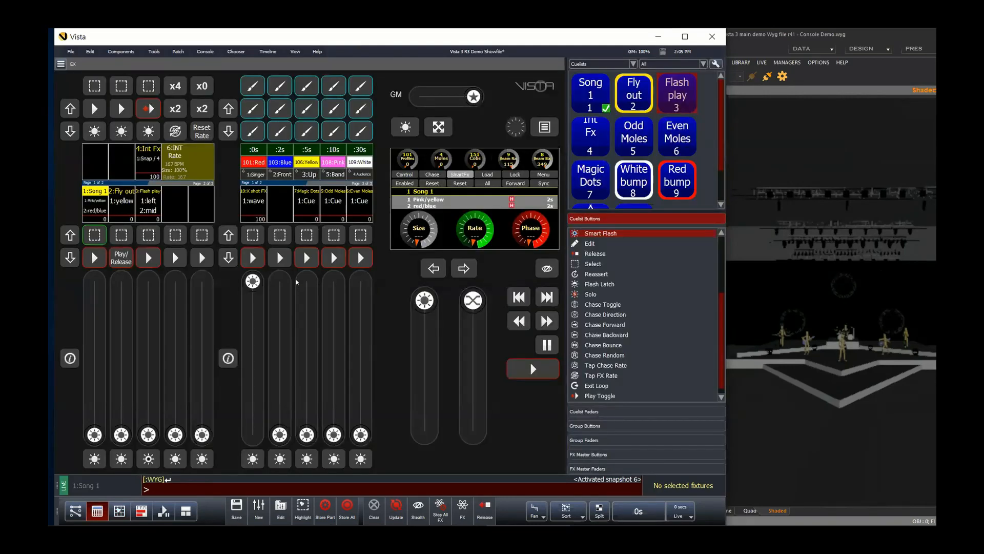
key("s")
key("1")
key("Return")
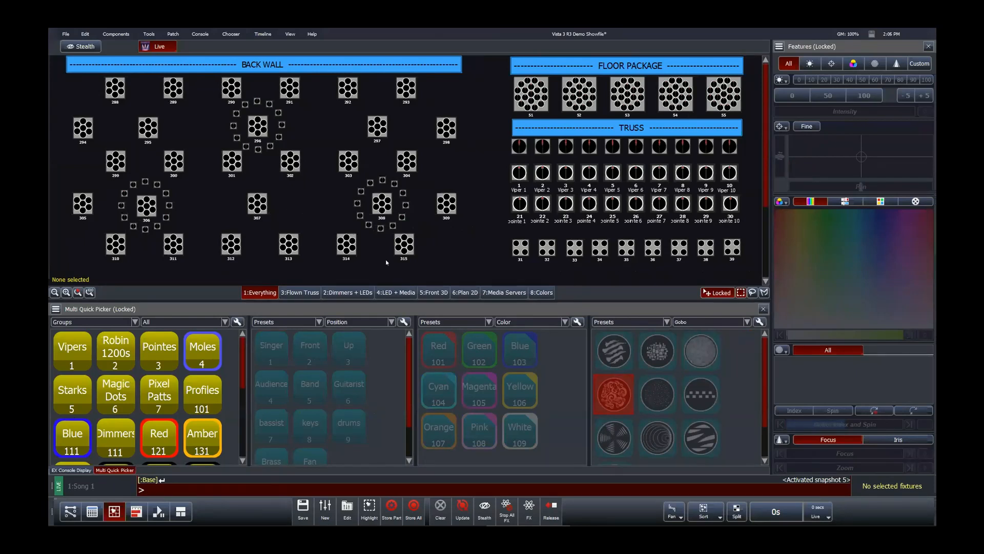
Step: Open the Fly out cuelist for editing
left_click(347, 508)
left_click(466, 266)
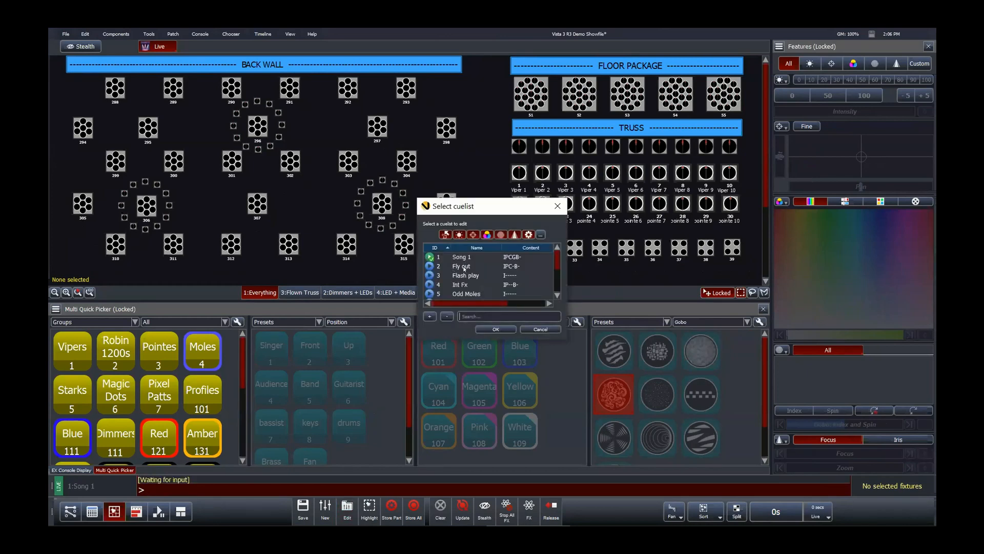
left_click(495, 329)
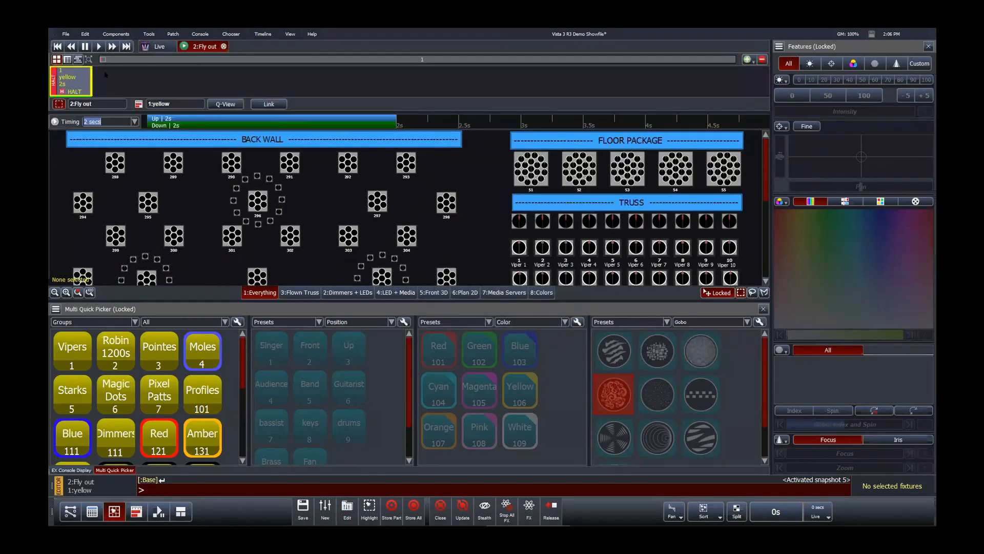
Step: Open and enlarge the Insert Command dialog, then read the Load Super Playbacks and Set Default Cuelist actions
left_click(149, 33)
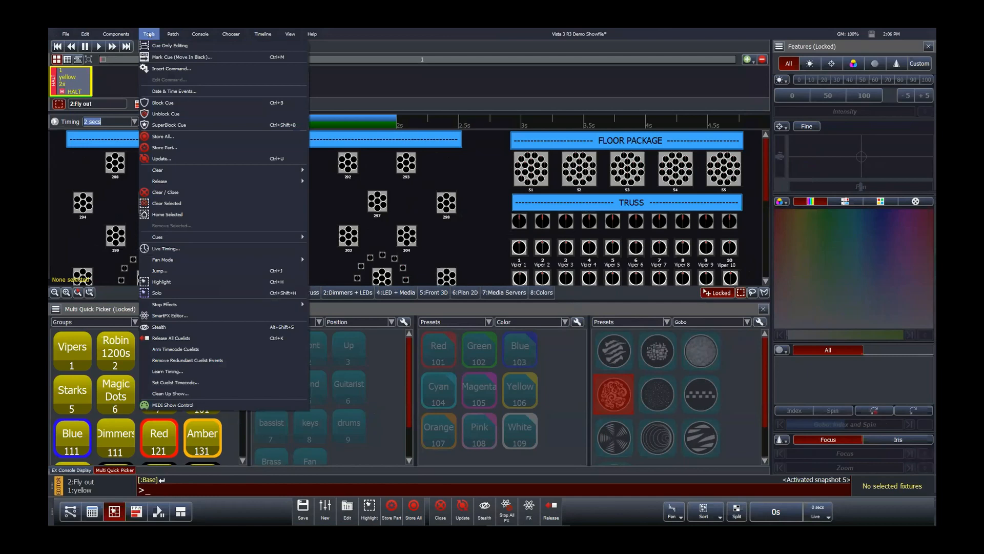
left_click(171, 69)
left_click_drag(465, 158, 284, 95)
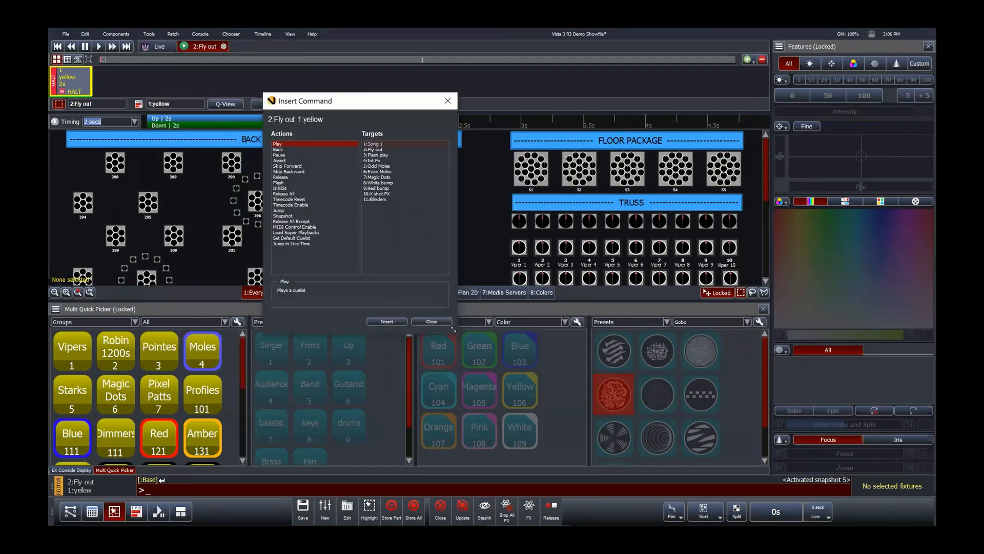
left_click_drag(453, 328, 512, 367)
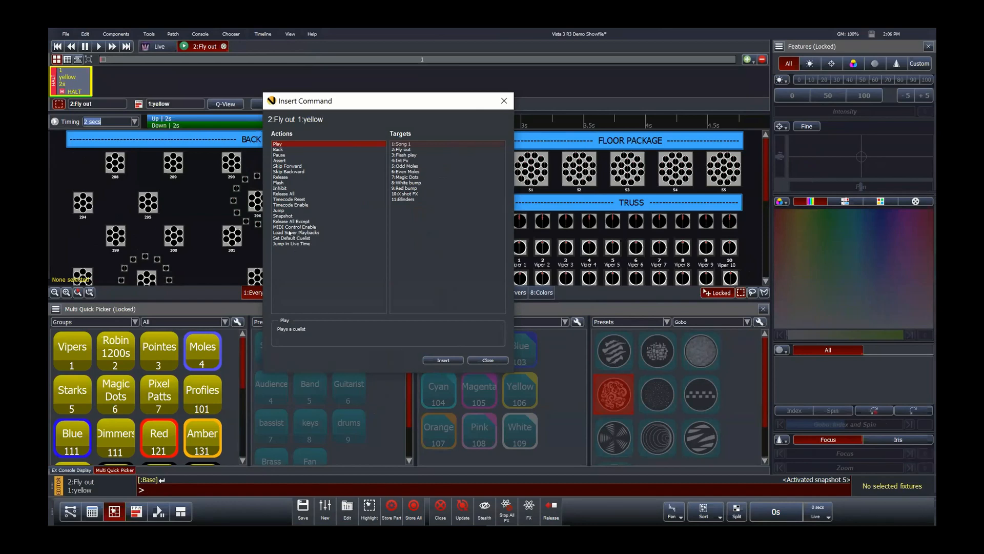
left_click(302, 233)
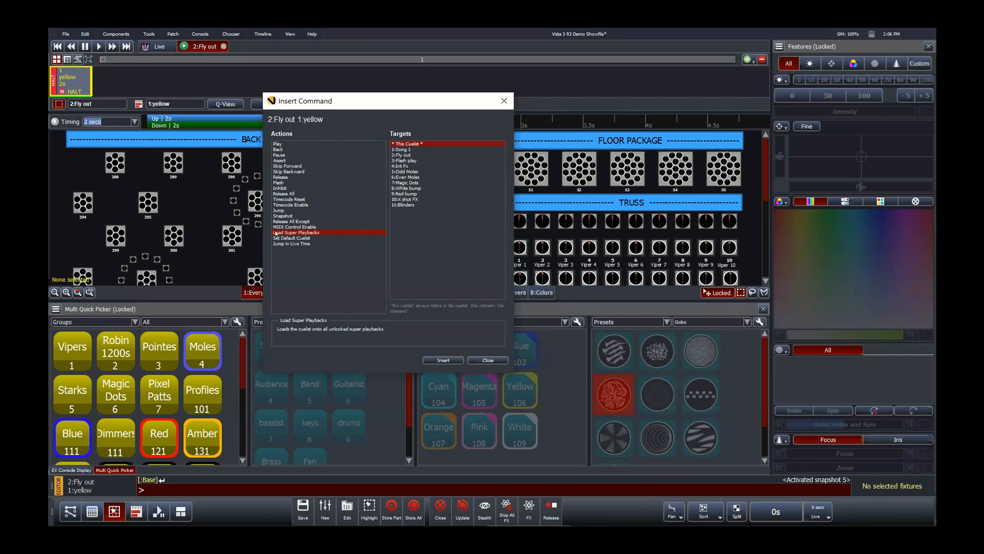
left_click(309, 238)
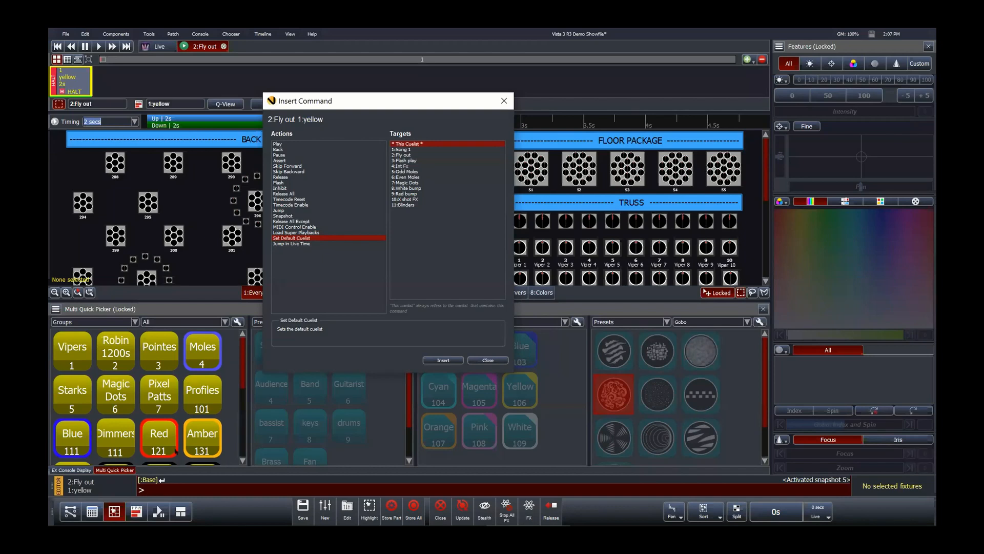
Step: Browse the cuelist list view, its cue properties and menus, then return to the layout view
left_click(160, 513)
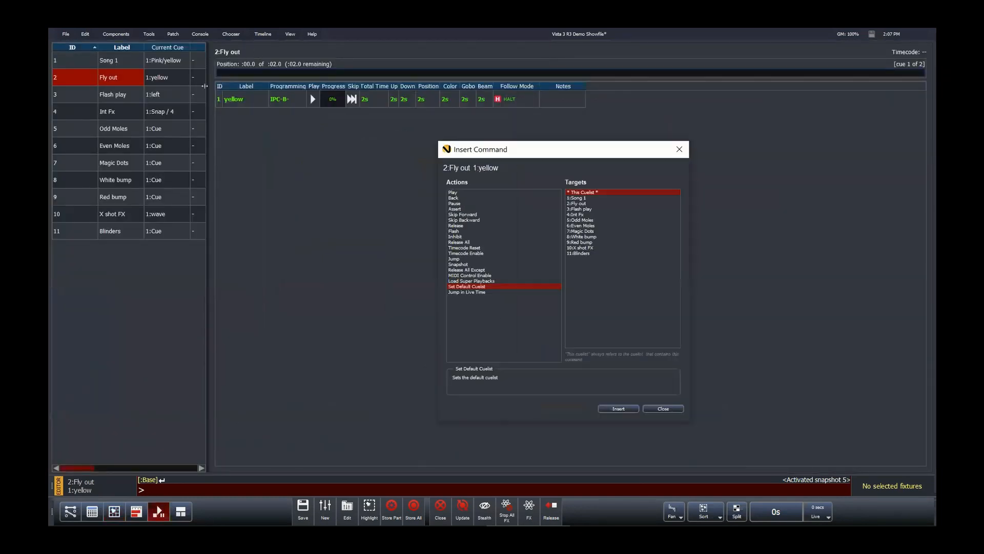
right_click(279, 136)
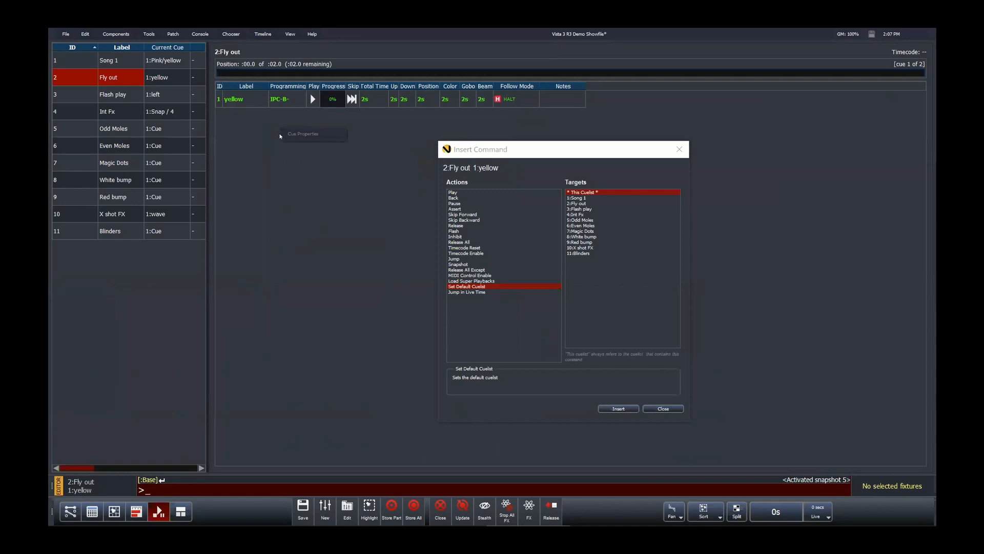
left_click(289, 34)
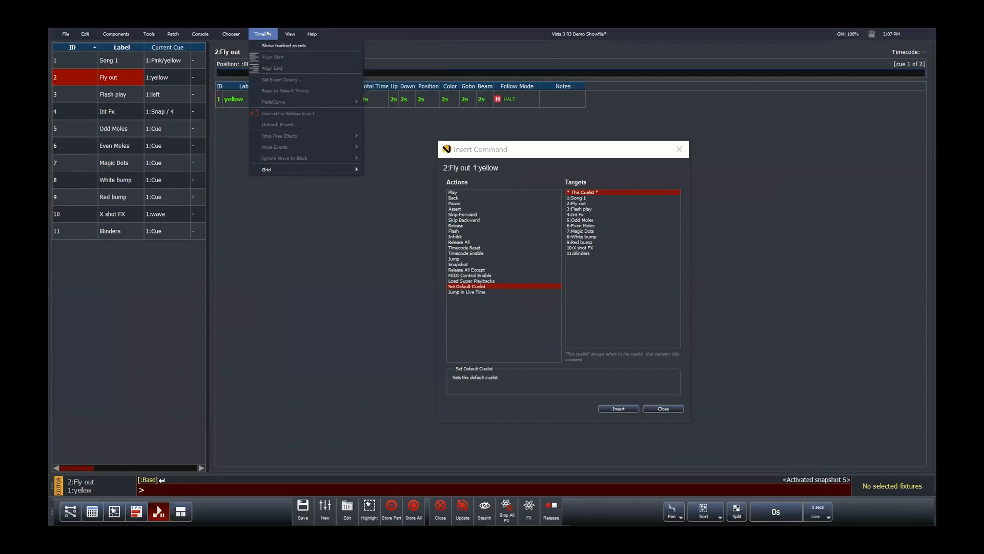
mouse_move(235, 33)
mouse_move(192, 32)
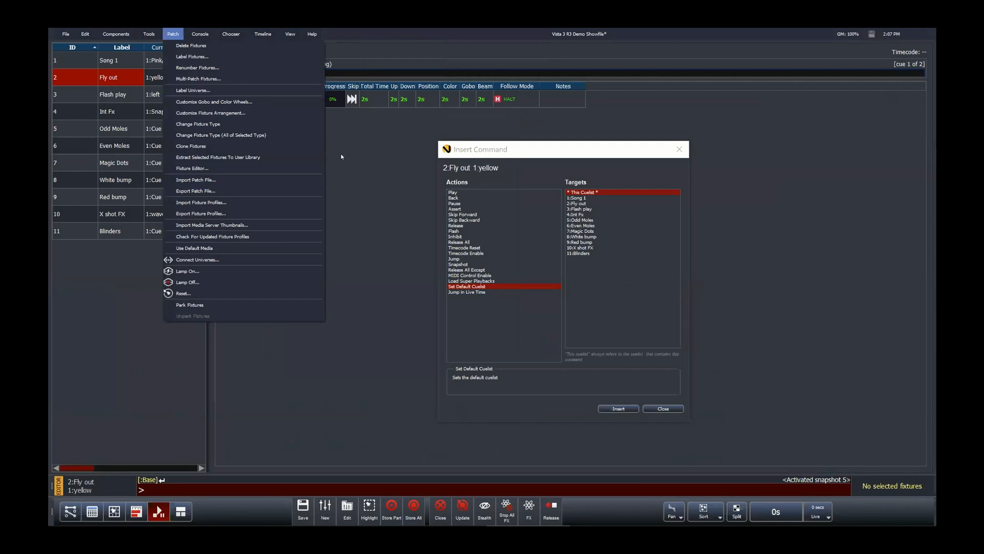
left_click(426, 173)
left_click_drag(548, 149, 359, 133)
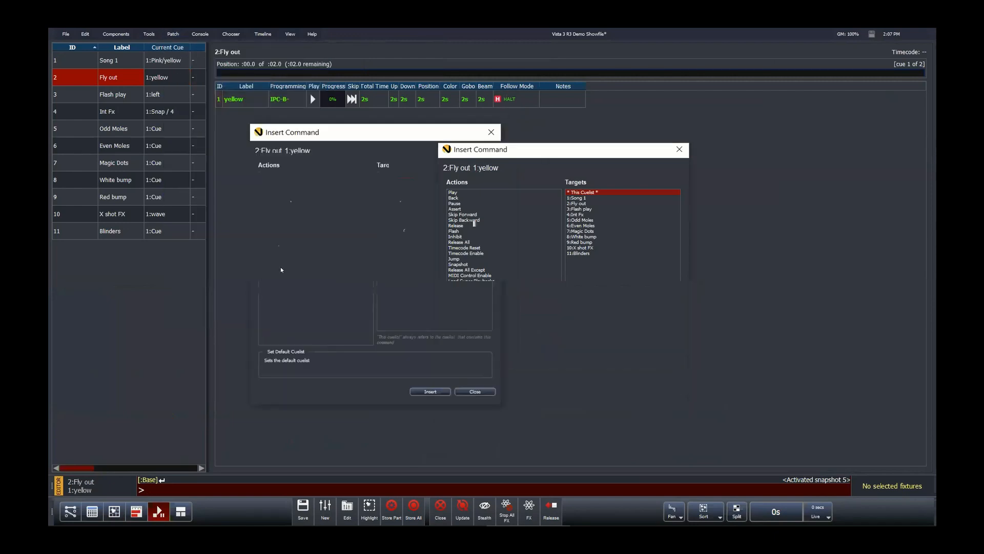
left_click(75, 96)
left_click(74, 118)
left_click(75, 146)
left_click(75, 79)
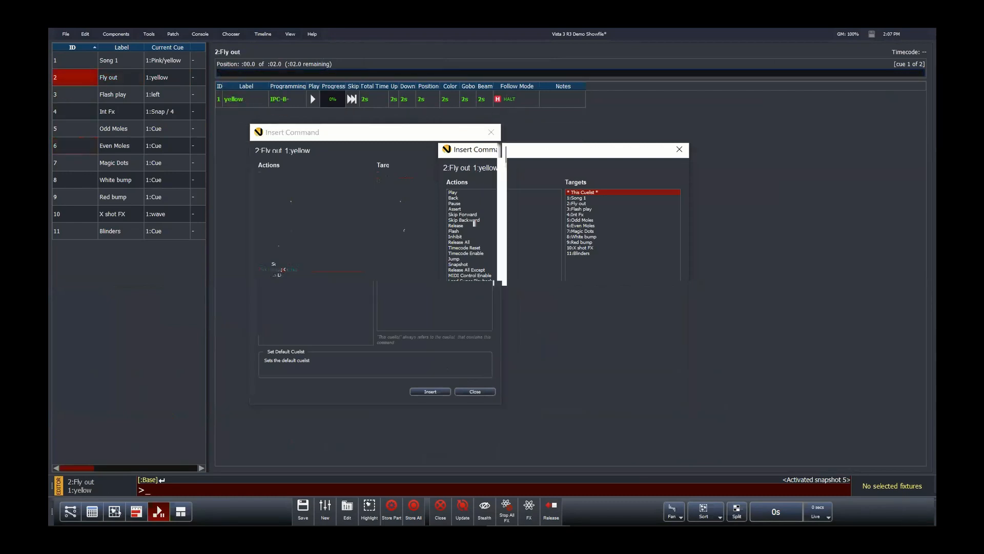
left_click(115, 511)
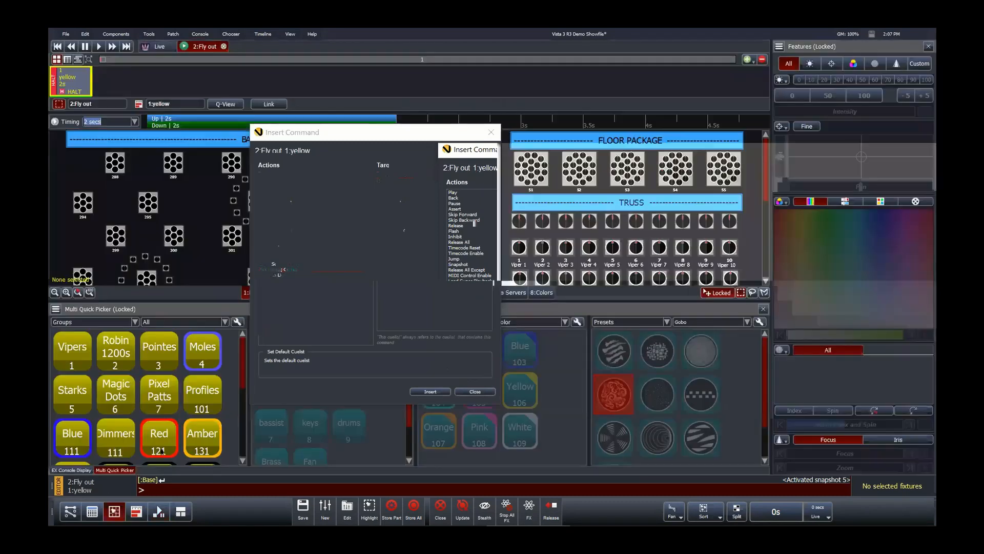
Step: Select the Jump in Live Time action, then close the Insert Command dialog and the Fly out cuelist editor
left_click(296, 274)
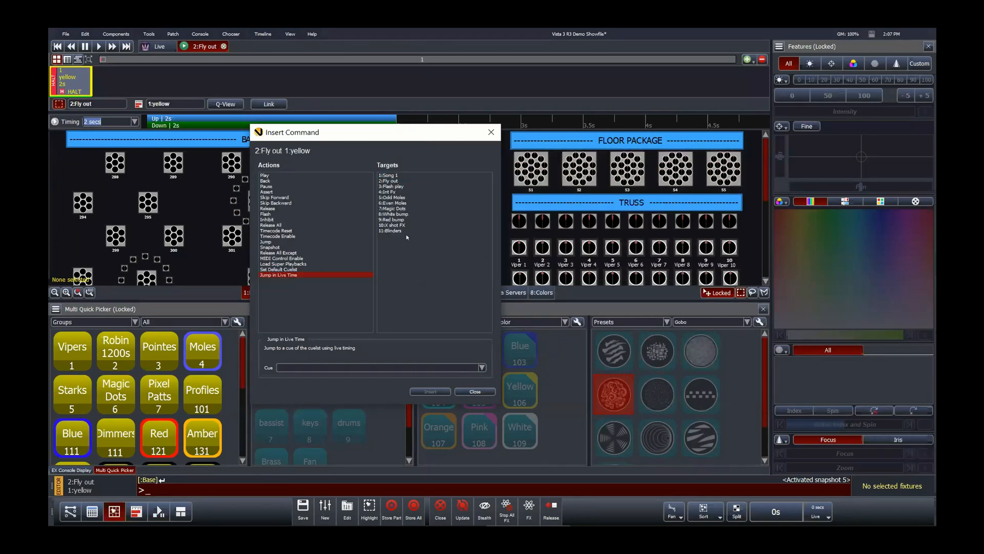
left_click(398, 208)
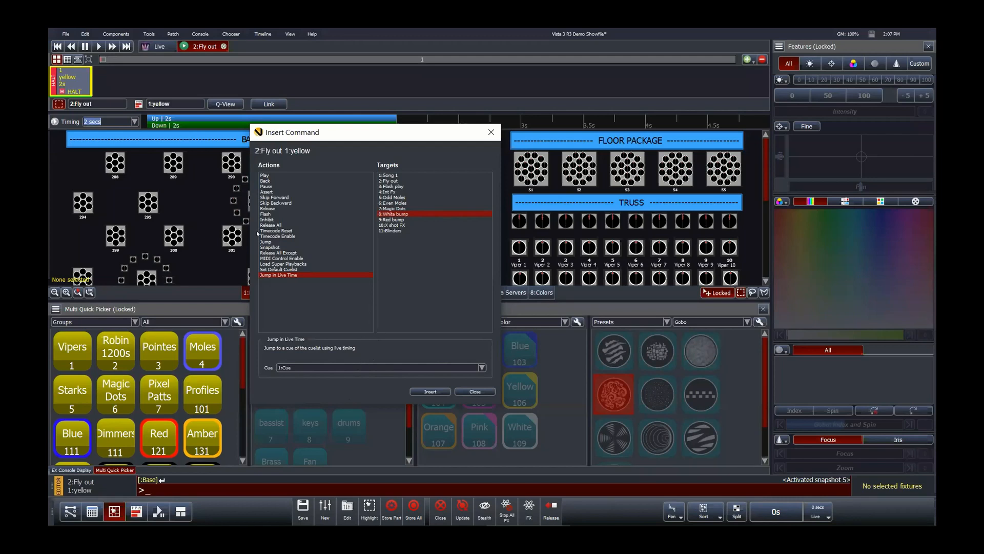
left_click(473, 392)
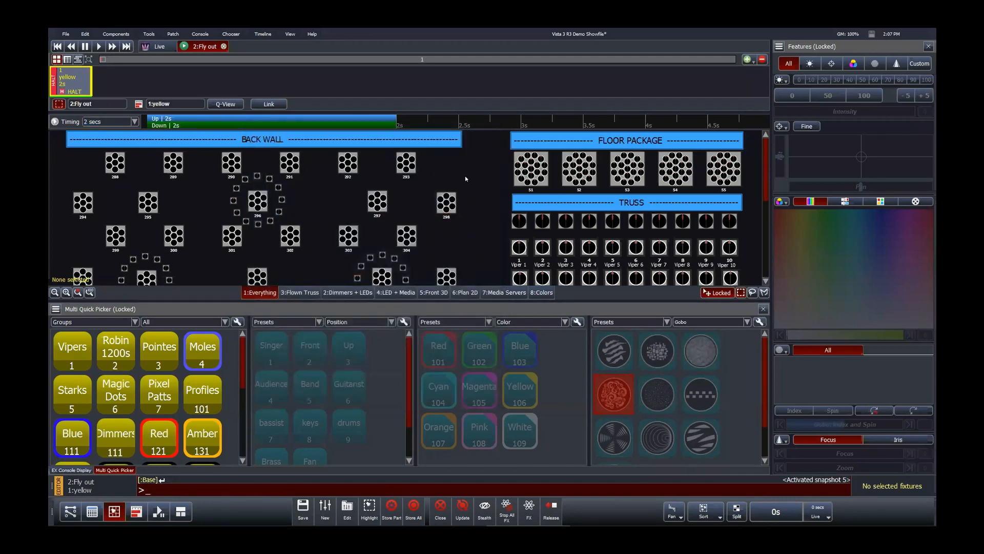
left_click(224, 47)
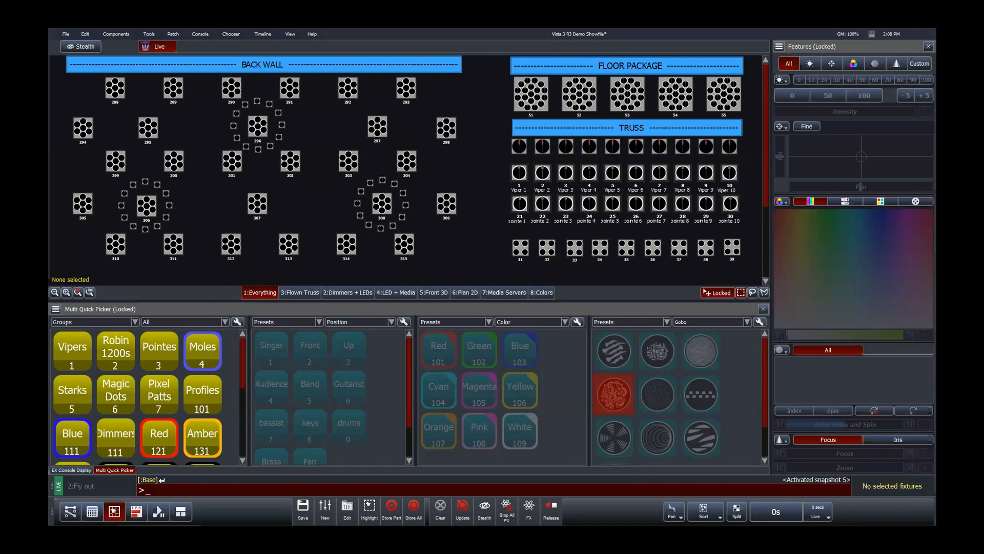
Step: Switch to the 8:Colors layout, select fixture 334 fuze and show its colour features
left_click(541, 291)
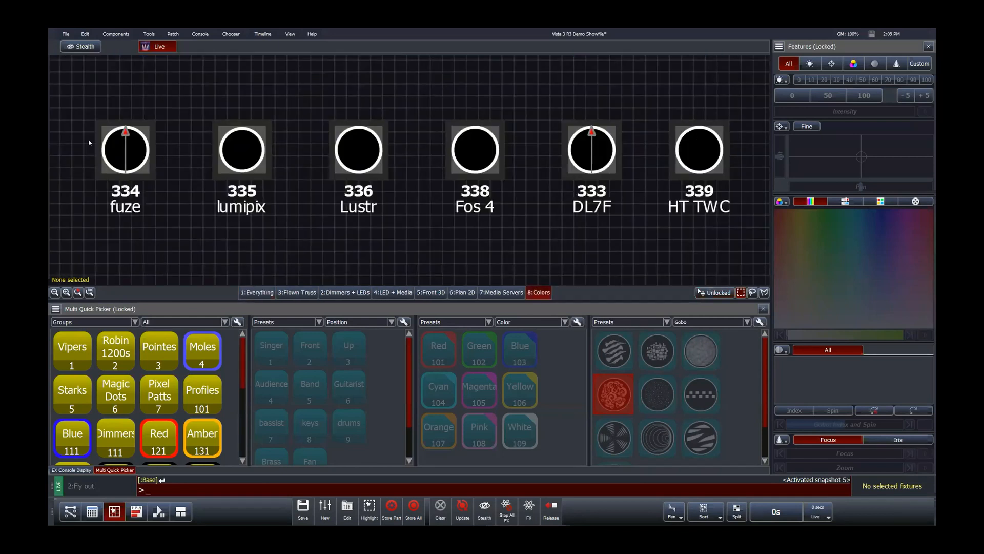
left_click(114, 142)
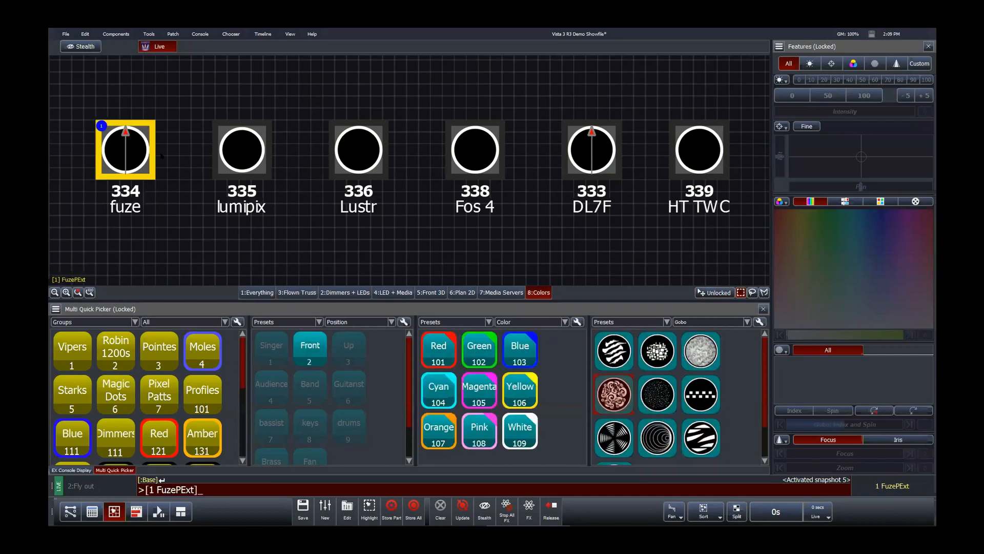
left_click(853, 63)
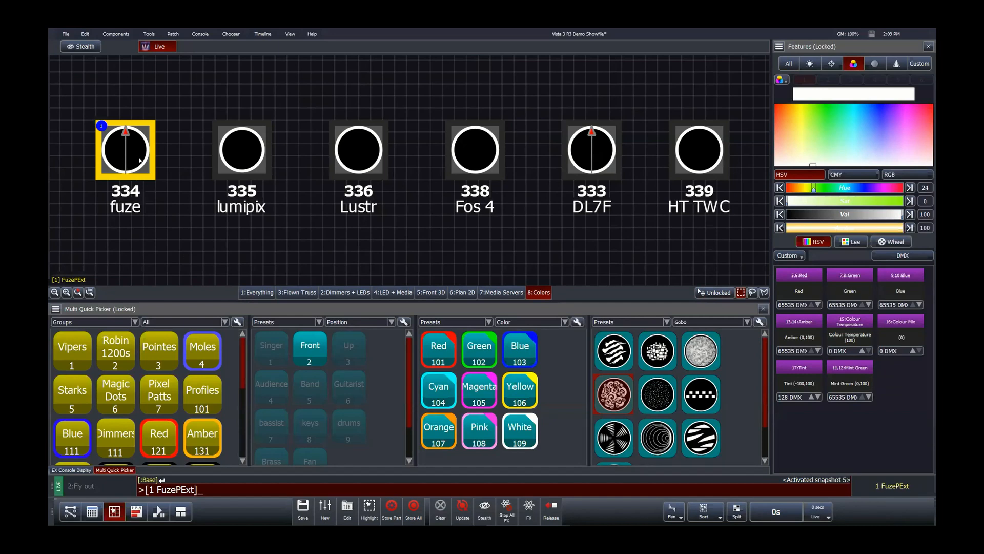
Step: Select fixtures 335, 336, 338 and 333 one at a time to compare their colour parameters, then clear the selection
left_click(242, 149)
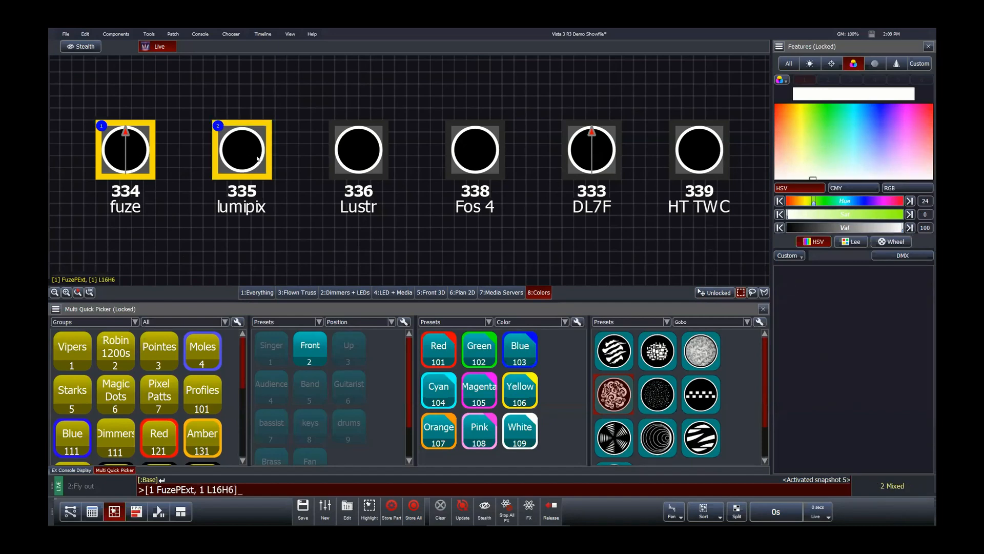
left_click(239, 156)
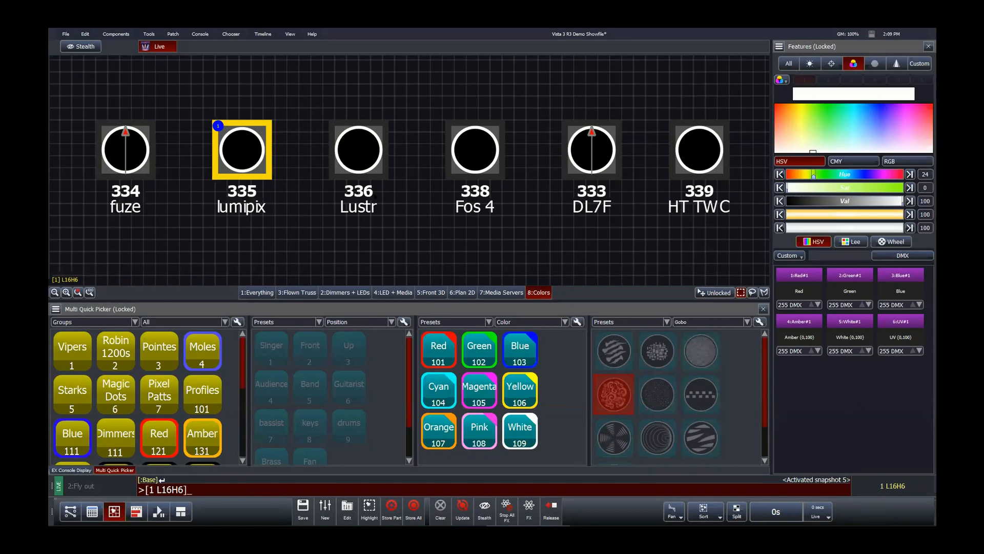
left_click(375, 158)
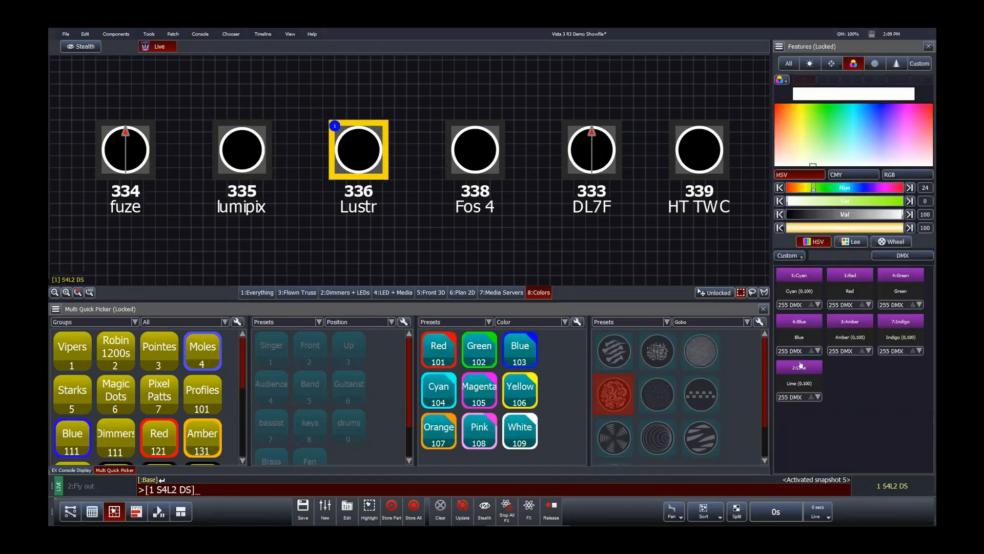
left_click(460, 247)
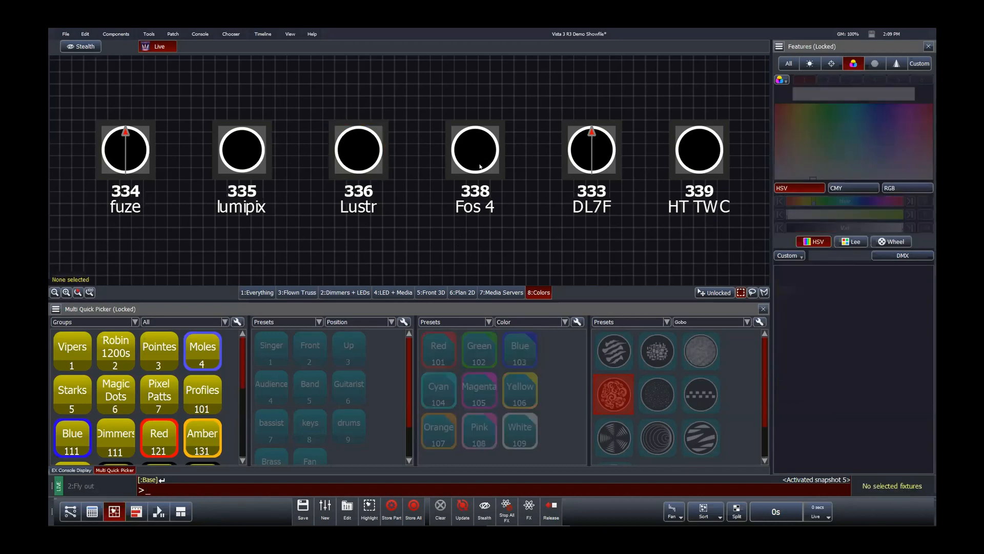
left_click(474, 153)
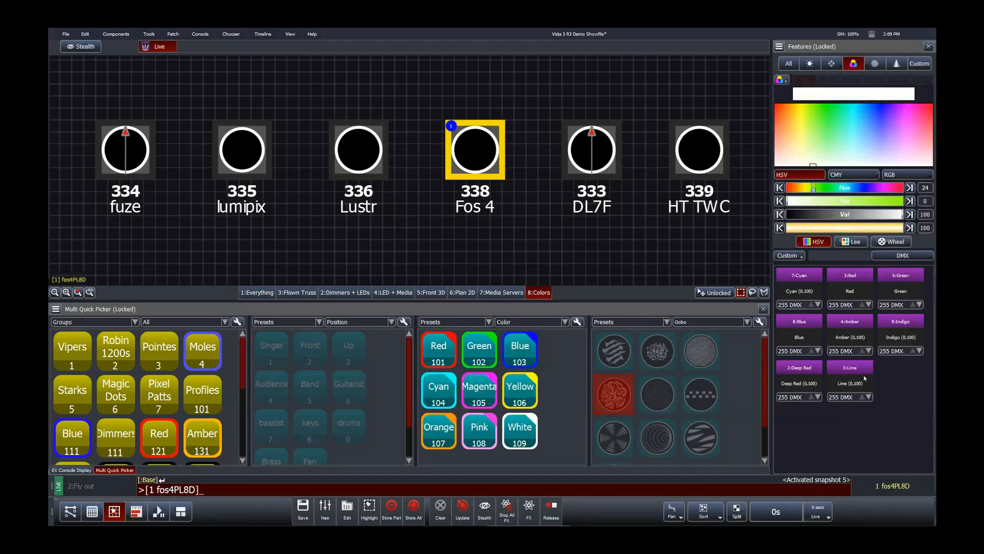
left_click(665, 229)
left_click(592, 151)
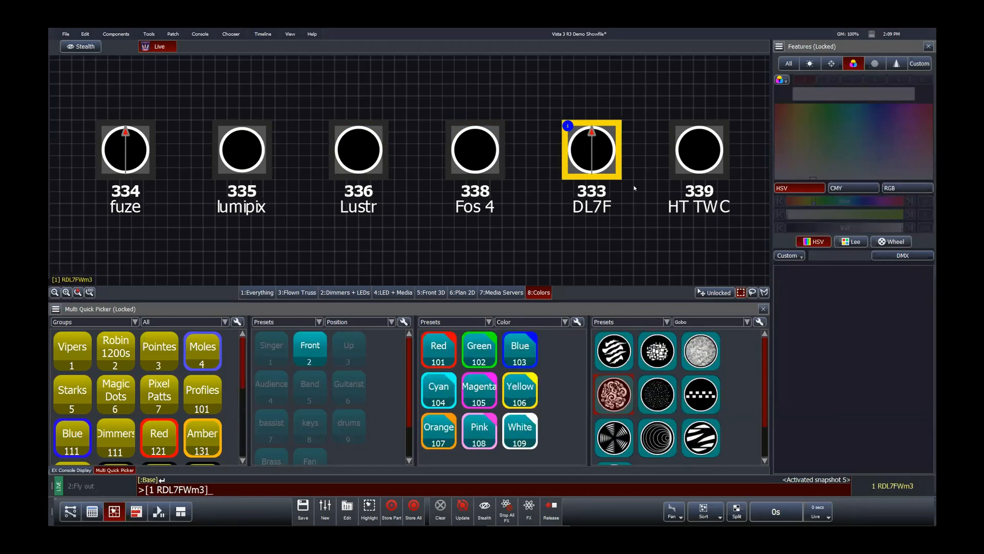
left_click(187, 158)
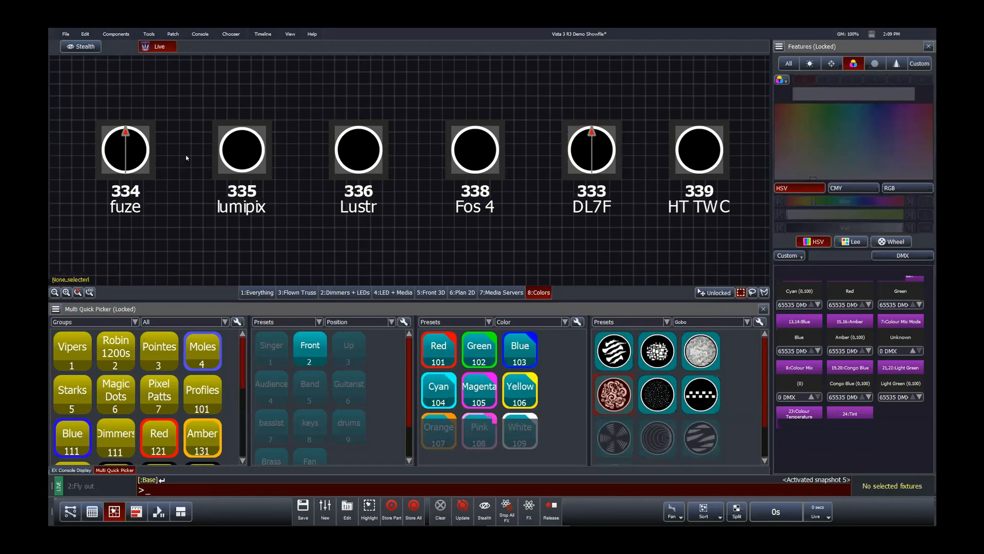
Step: Select fixture 339 HT TWC and pick a pale yellow of hue 16 and saturation 55 in the colour picker
left_click(708, 153)
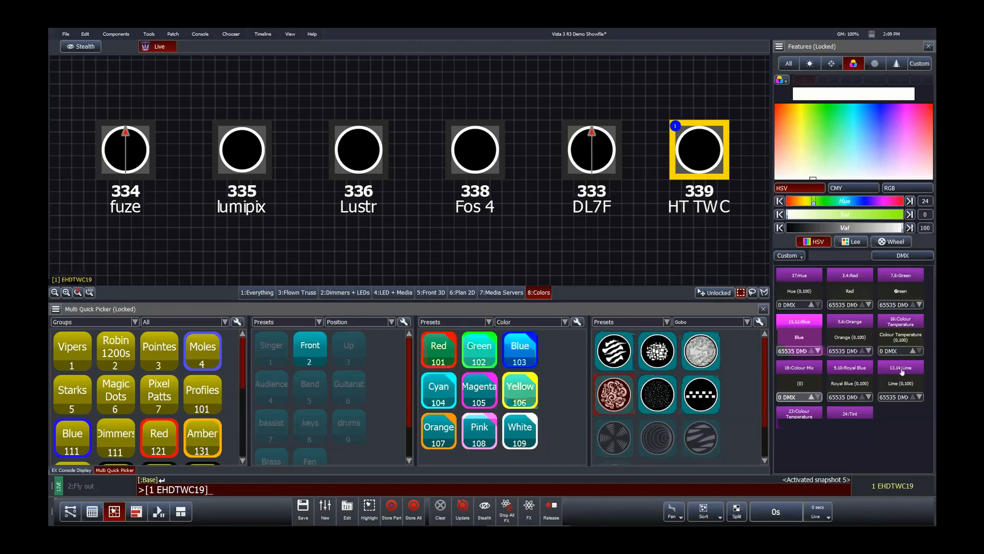
left_click_drag(819, 153, 799, 138)
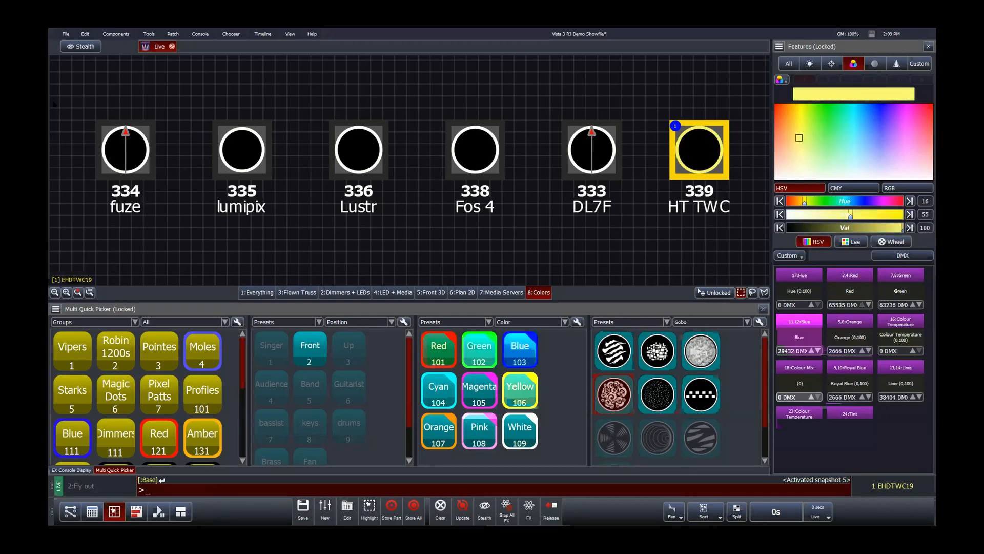
Step: Select all six fixtures and pick a pale green of hue 42 and saturation 57 in the colour picker
left_click_drag(68, 98, 839, 137)
left_click(829, 137)
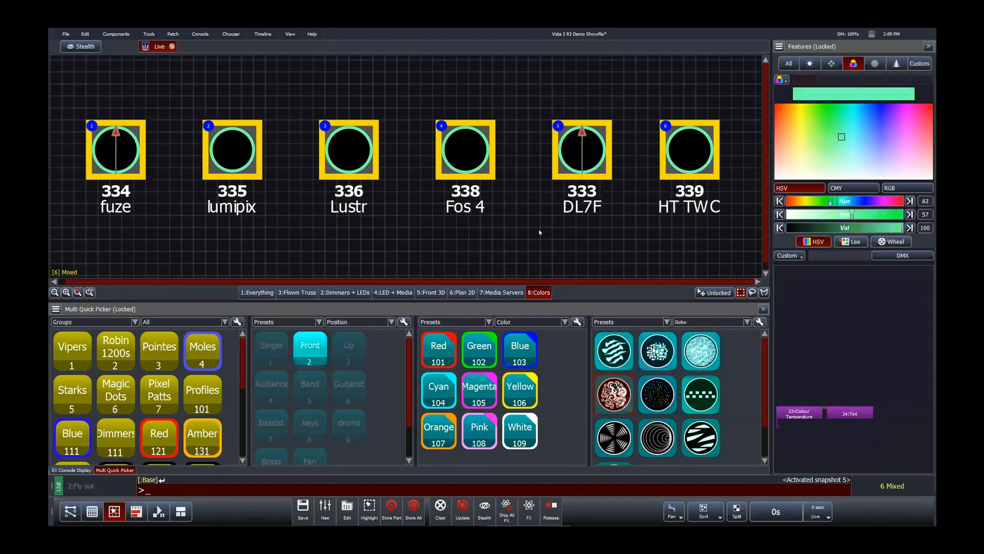
Step: Select fixtures 333 DL7F and 339 HT TWC to compare their colour parameters, then clear the selection
left_click(584, 164)
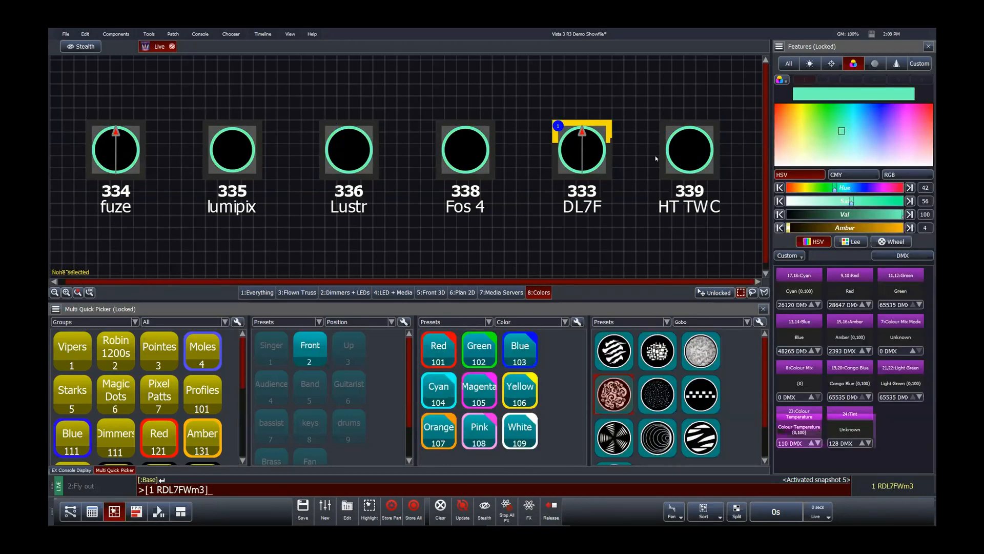
left_click(680, 153)
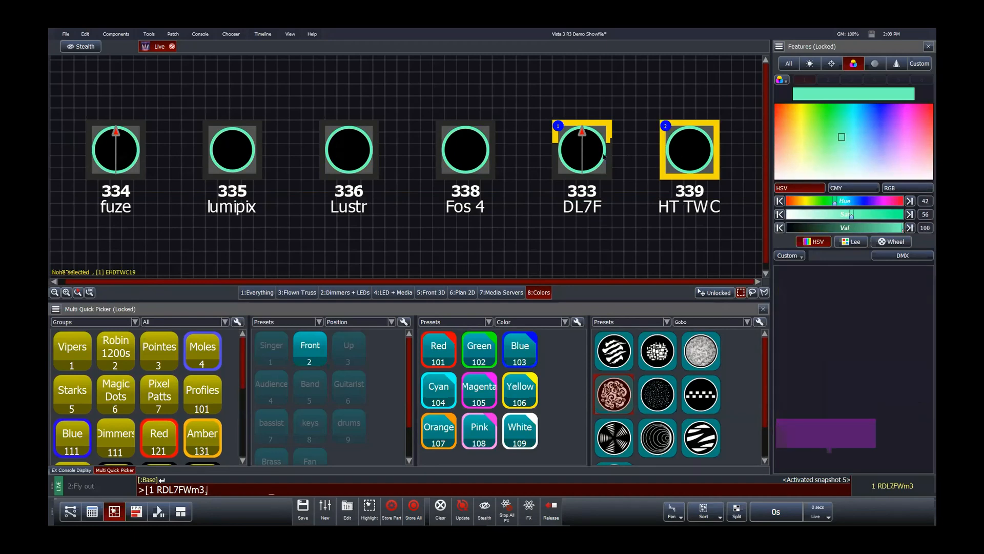
left_click(586, 153)
left_click(636, 159)
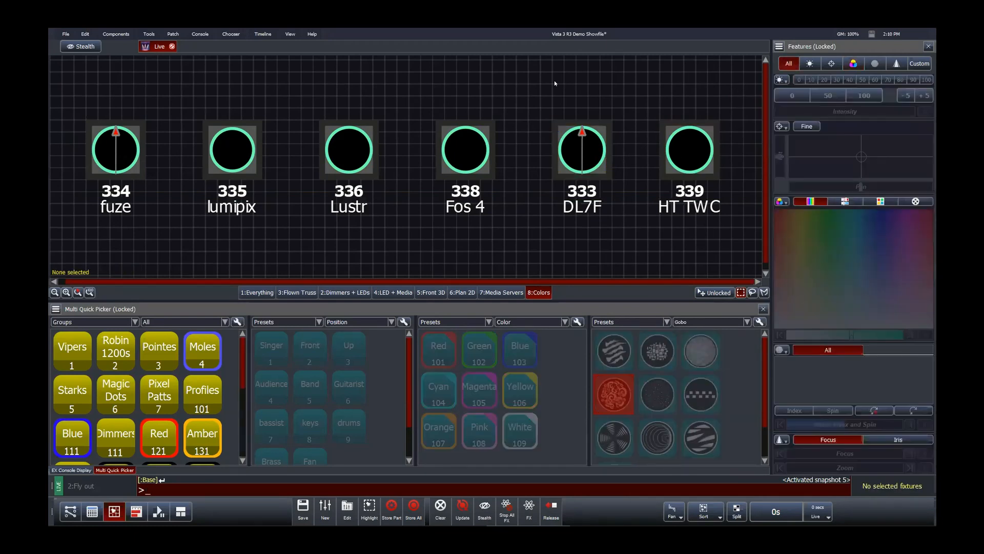
Step: Switch to the 1:Everything layout and open the playback faders screen
left_click(255, 292)
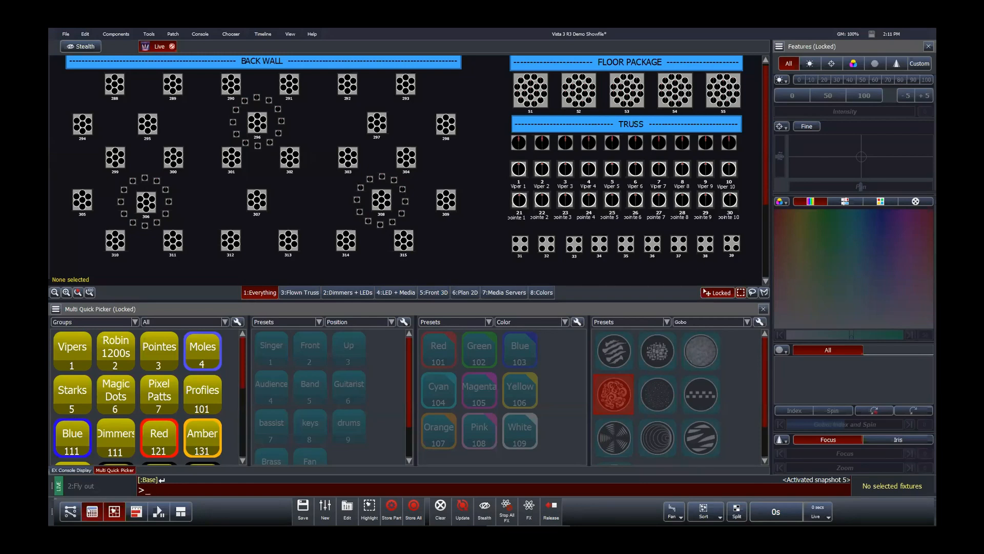
left_click(91, 511)
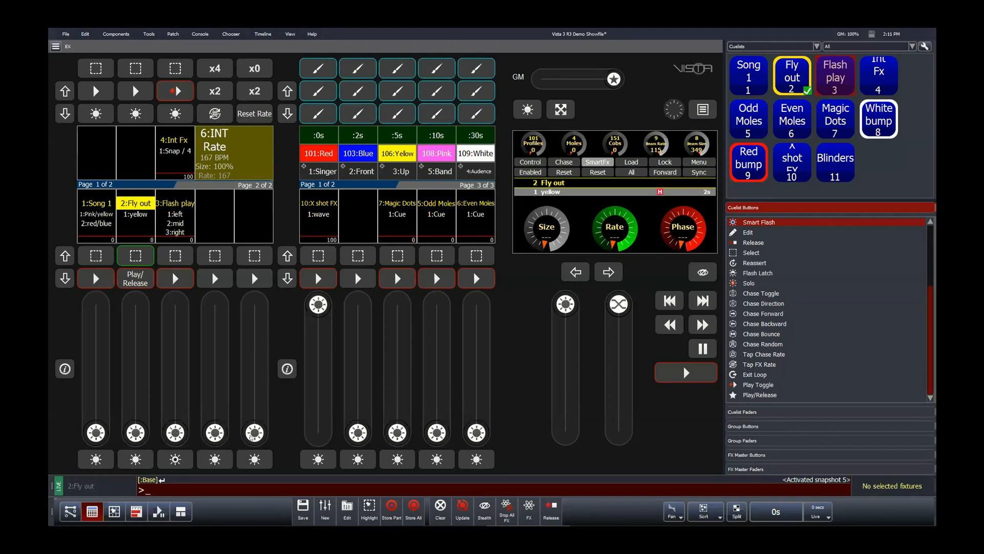
Step: Raise the fourth playback fader partway and pull it back down to zero
mouse_move(215, 433)
left_mouse_down()
mouse_move(216, 303)
mouse_move(215, 432)
left_mouse_up()
left_click(215, 354)
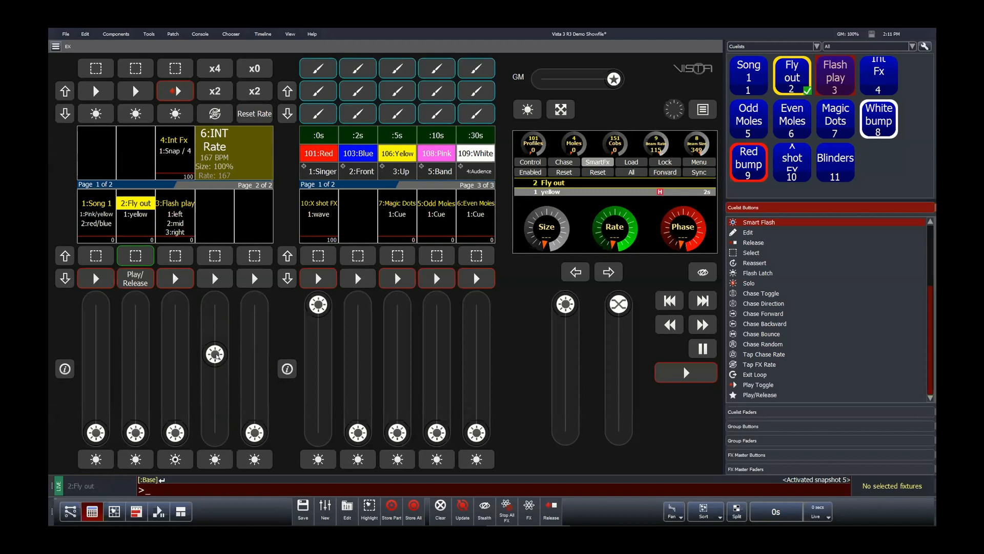
left_click_drag(218, 354, 229, 460)
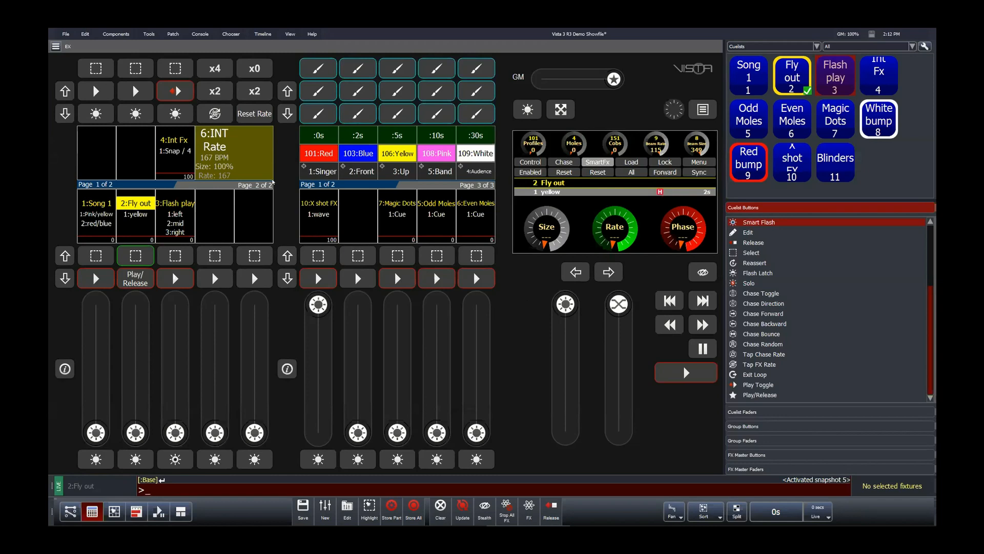
left_click(114, 511)
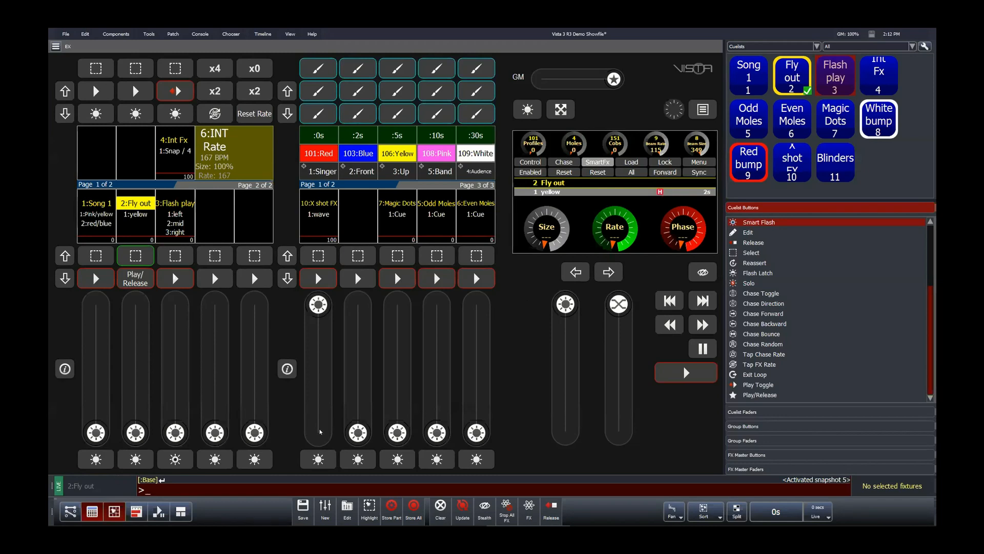